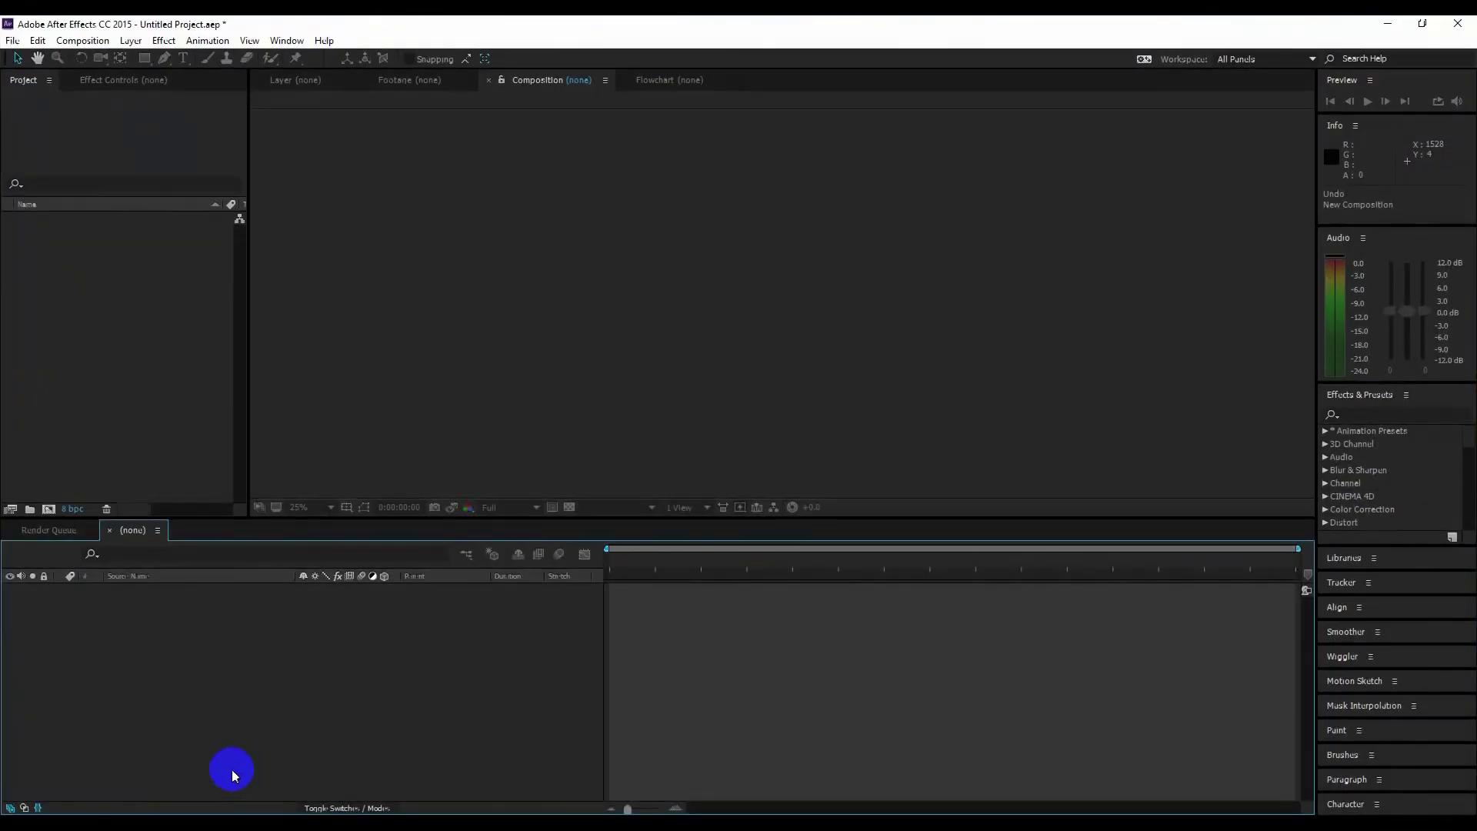
- Create a 15-second composition named 3d face with the HDTV 1080 25 preset
{"action": "left_click", "coordinate": [48, 509]}
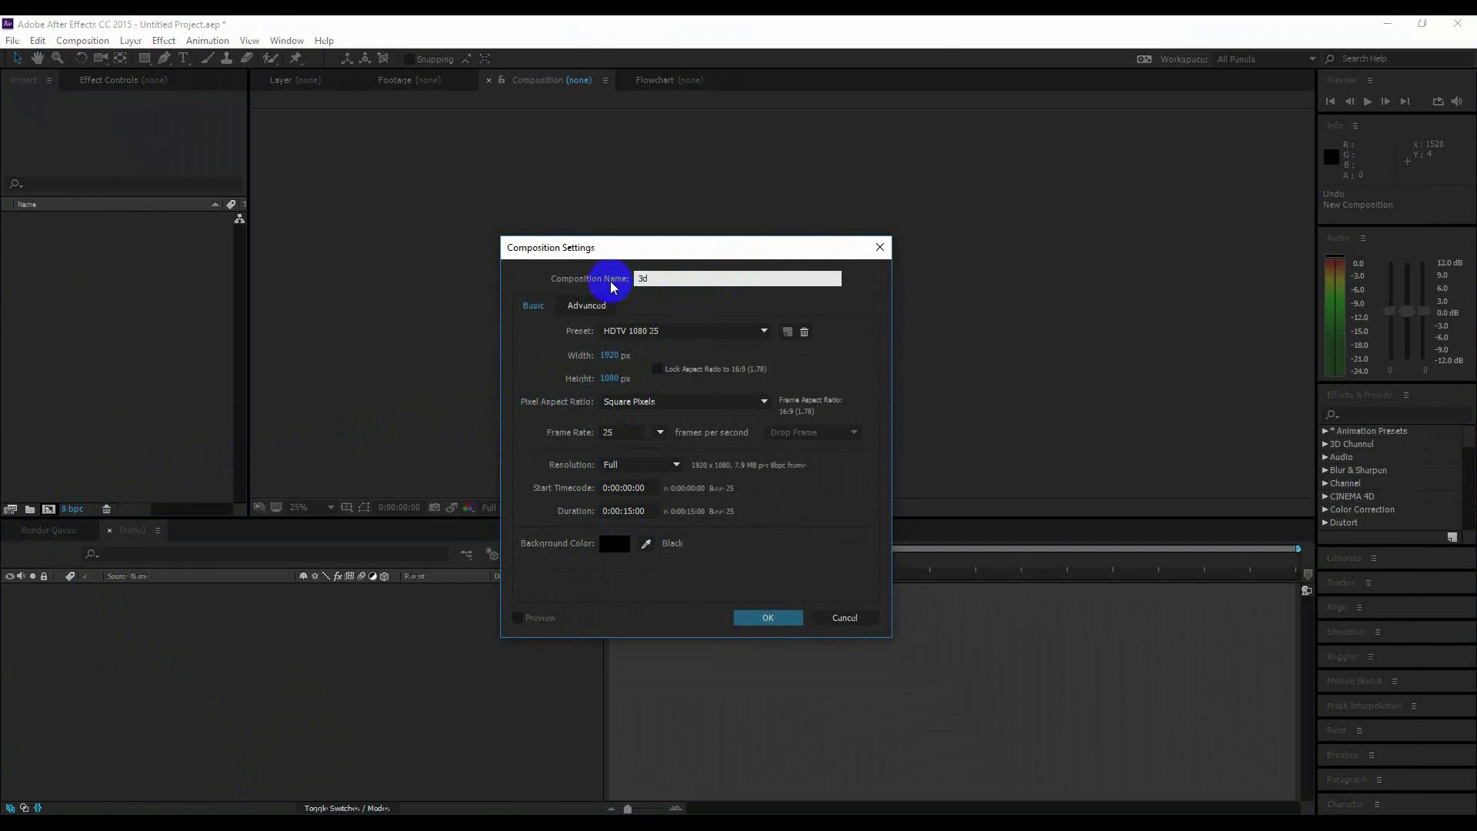
{"action": "left_click", "coordinate": [766, 619]}
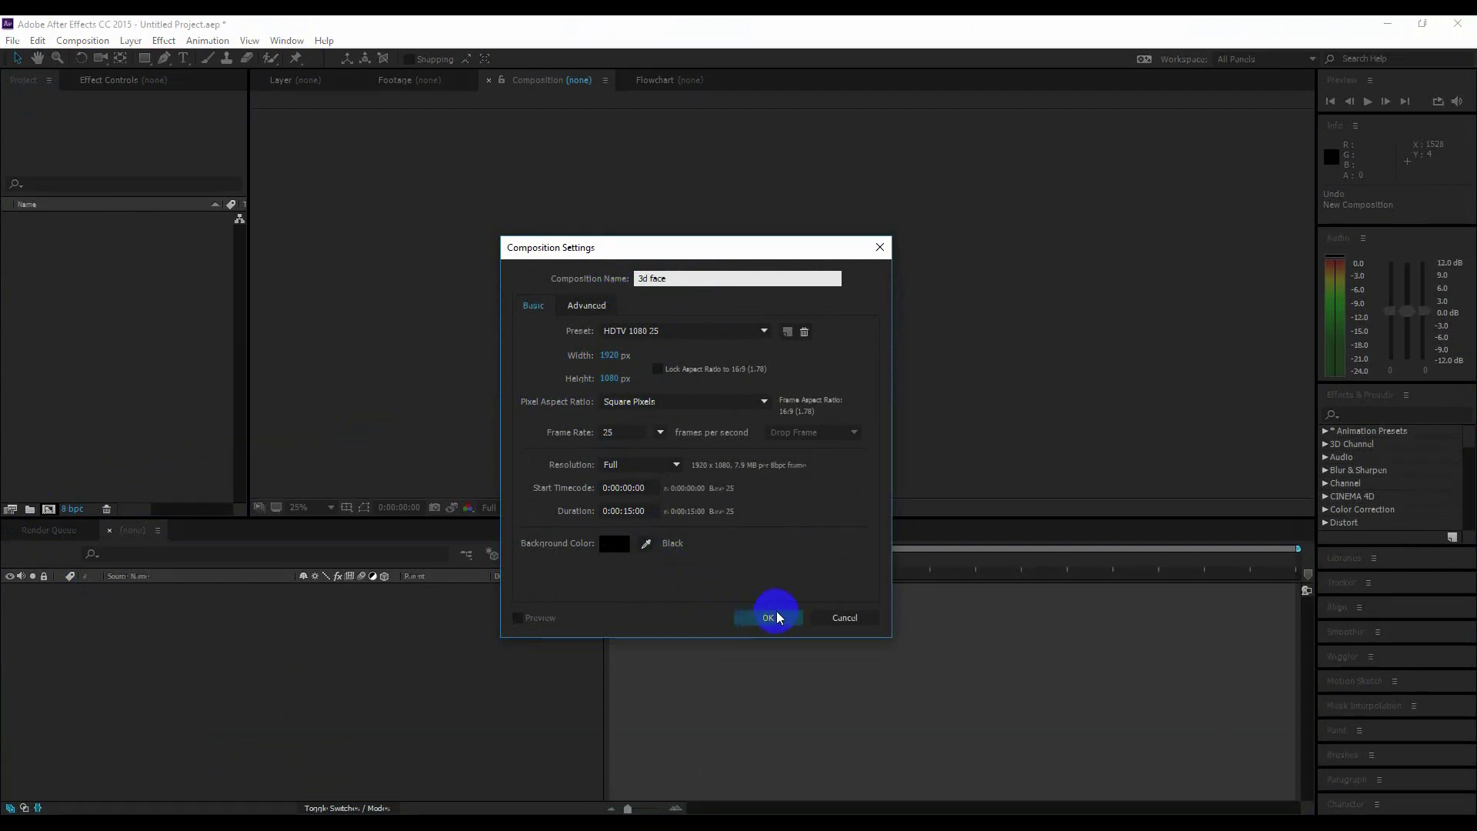
- Import Young-girl-in-the-Khumbu-region.jpg from the face folder and create a new composition from that image
{"action": "left_click", "coordinate": [176, 826]}
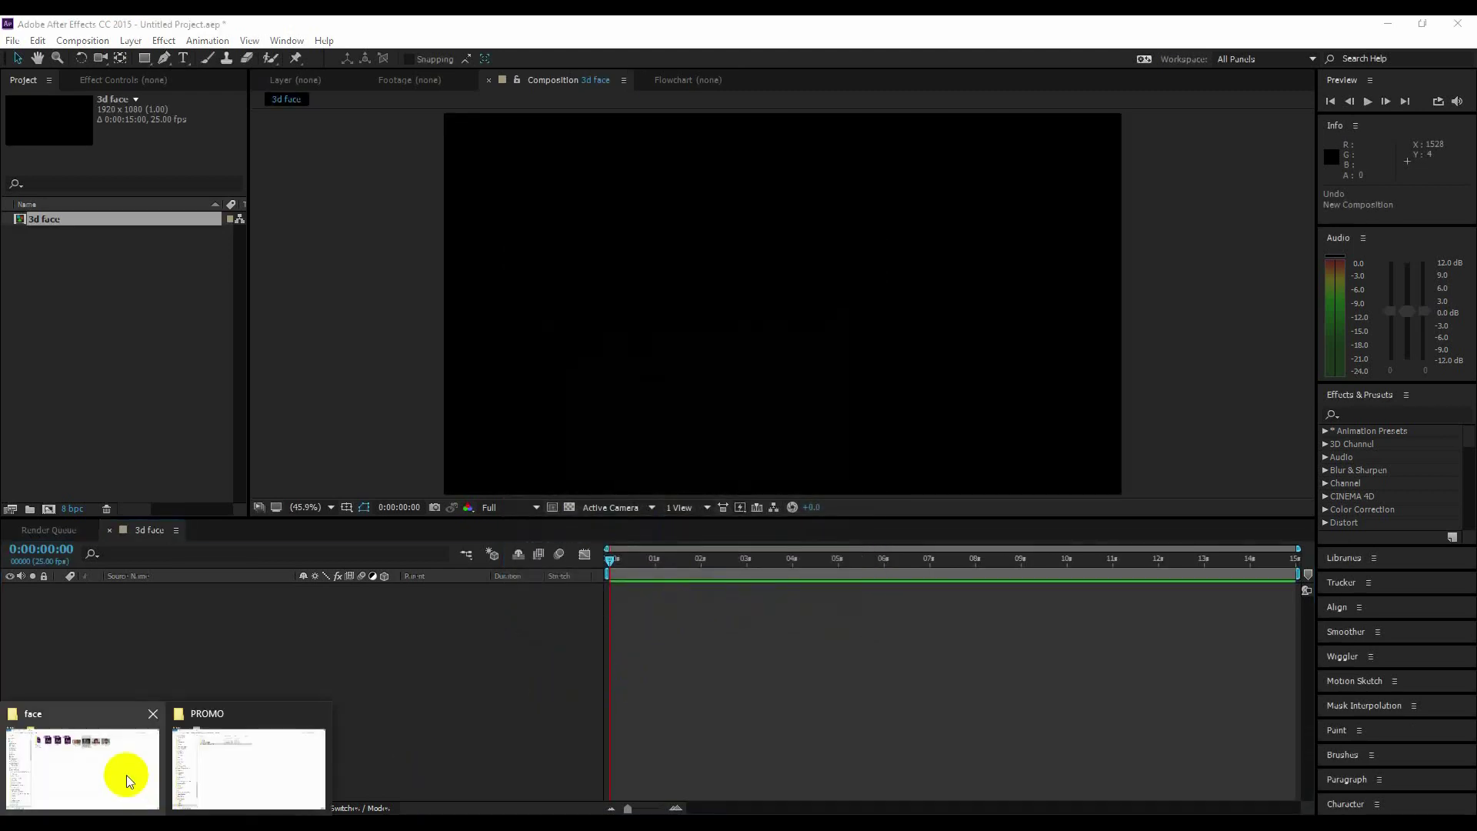
{"action": "left_click", "coordinate": [126, 774]}
{"action": "left_click_drag", "start_coordinate": [783, 214], "coordinate": [189, 413]}
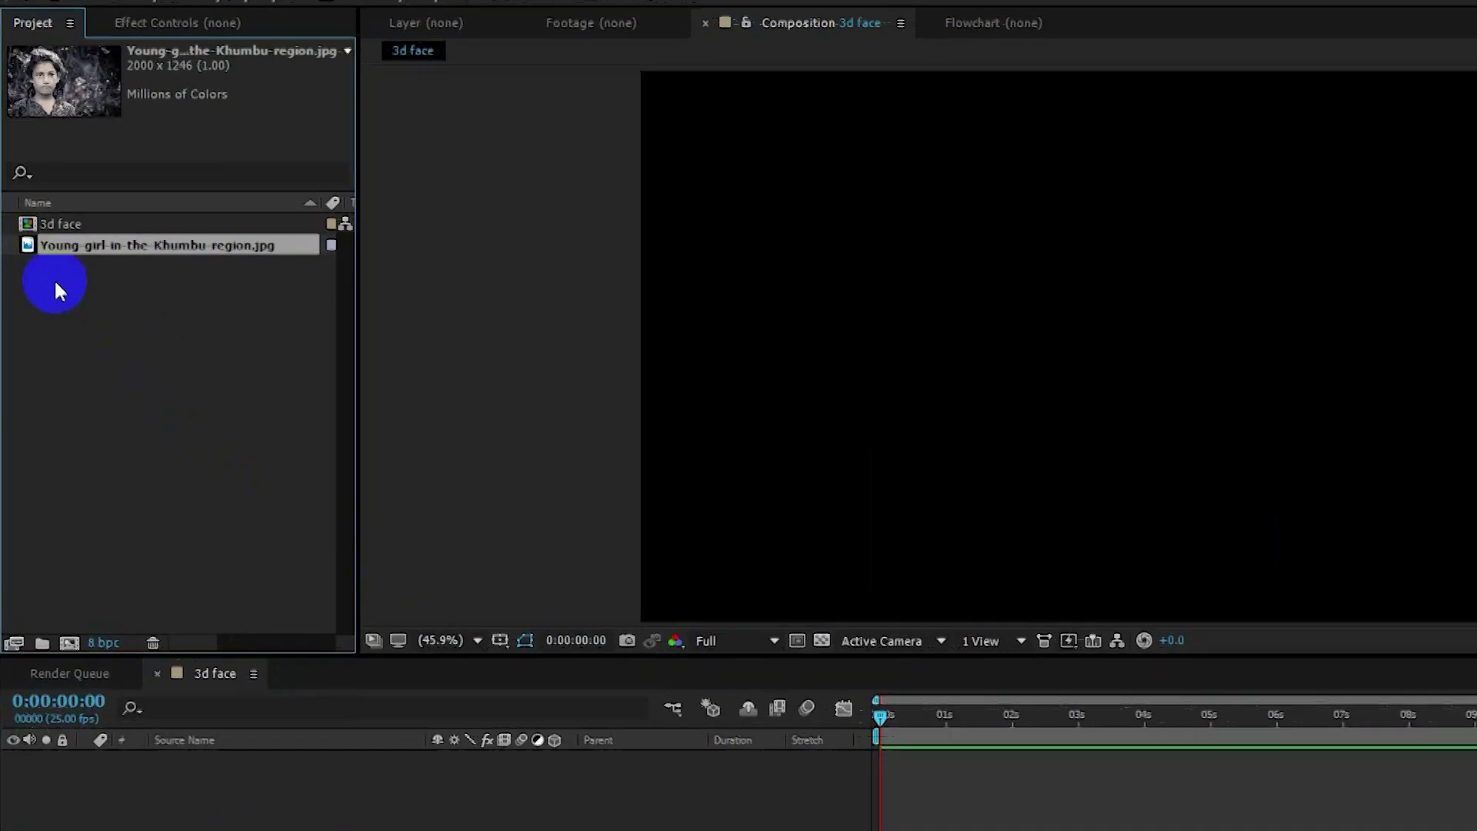
{"action": "left_click_drag", "start_coordinate": [24, 234], "coordinate": [47, 512]}
{"action": "left_click_drag", "start_coordinate": [68, 657], "coordinate": [73, 657]}
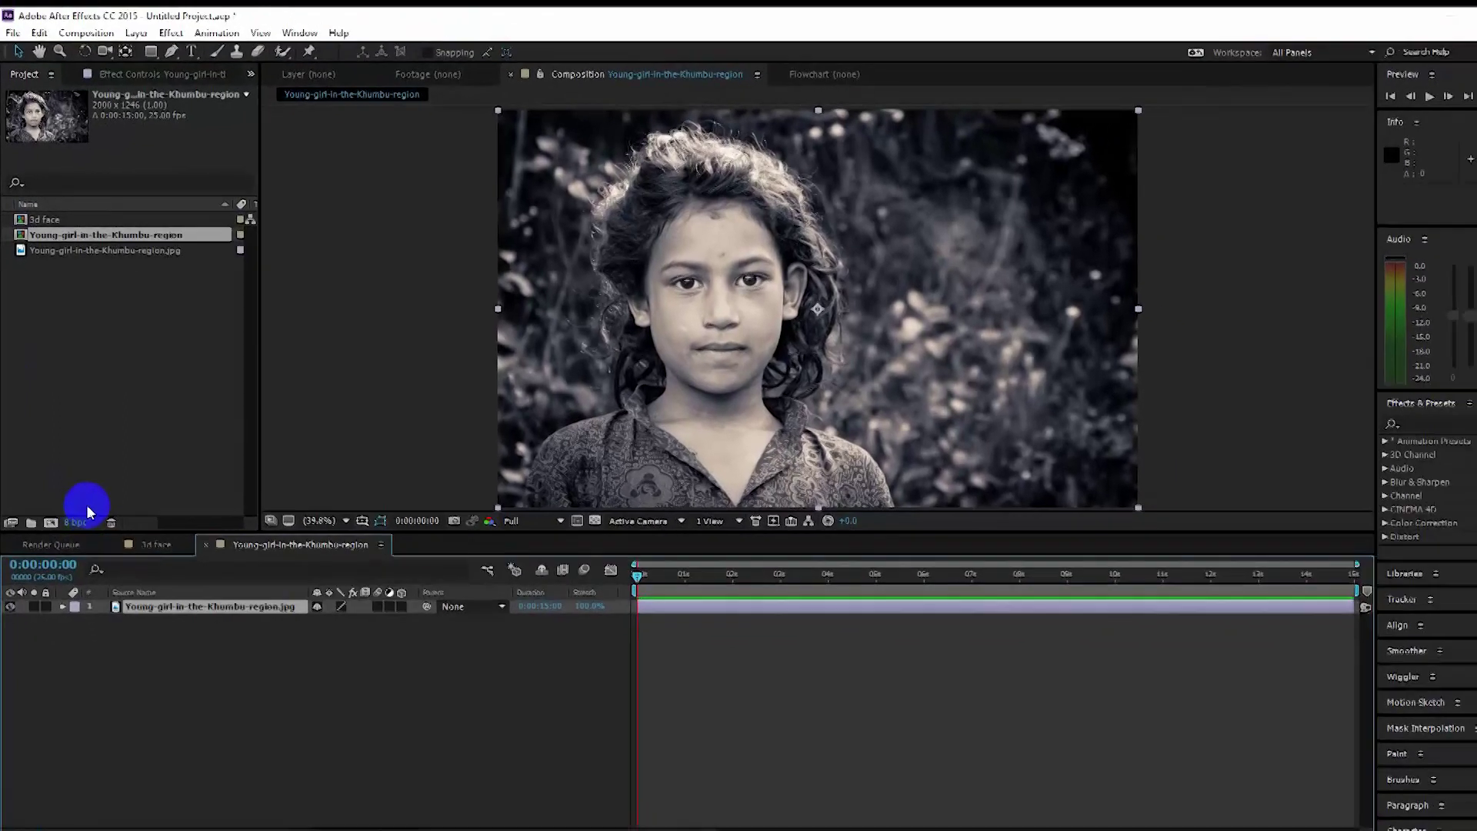
- Set up the Pen tool for drawing shapes with a solid color fill and no stroke
{"action": "scroll", "coordinate": [689, 385], "scroll_direction": "up", "scroll_amount": 3}
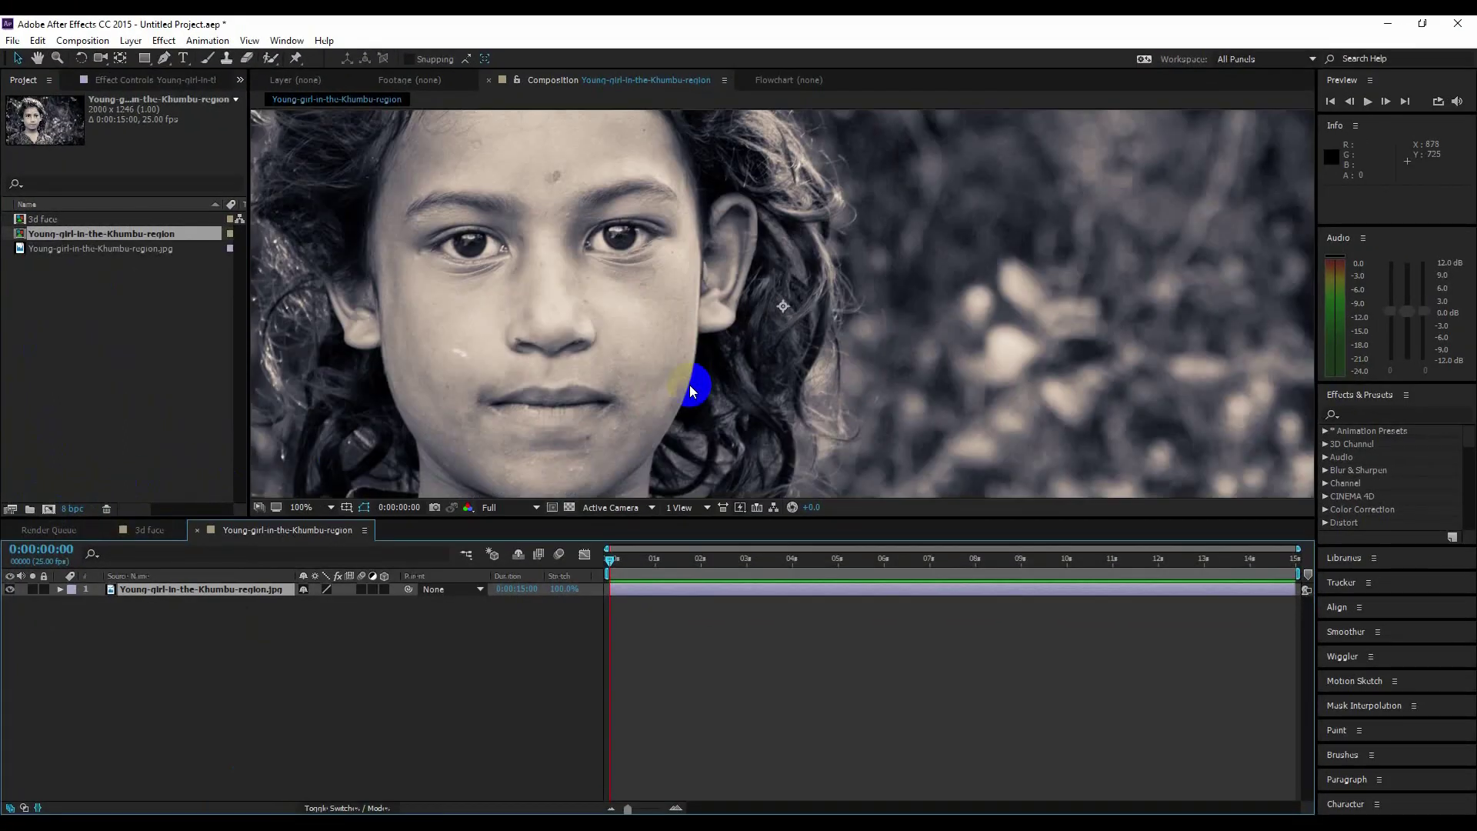
{"action": "scroll", "coordinate": [689, 385], "scroll_direction": "down", "scroll_amount": 2}
{"action": "scroll", "coordinate": [608, 428], "scroll_direction": "down", "scroll_amount": 2}
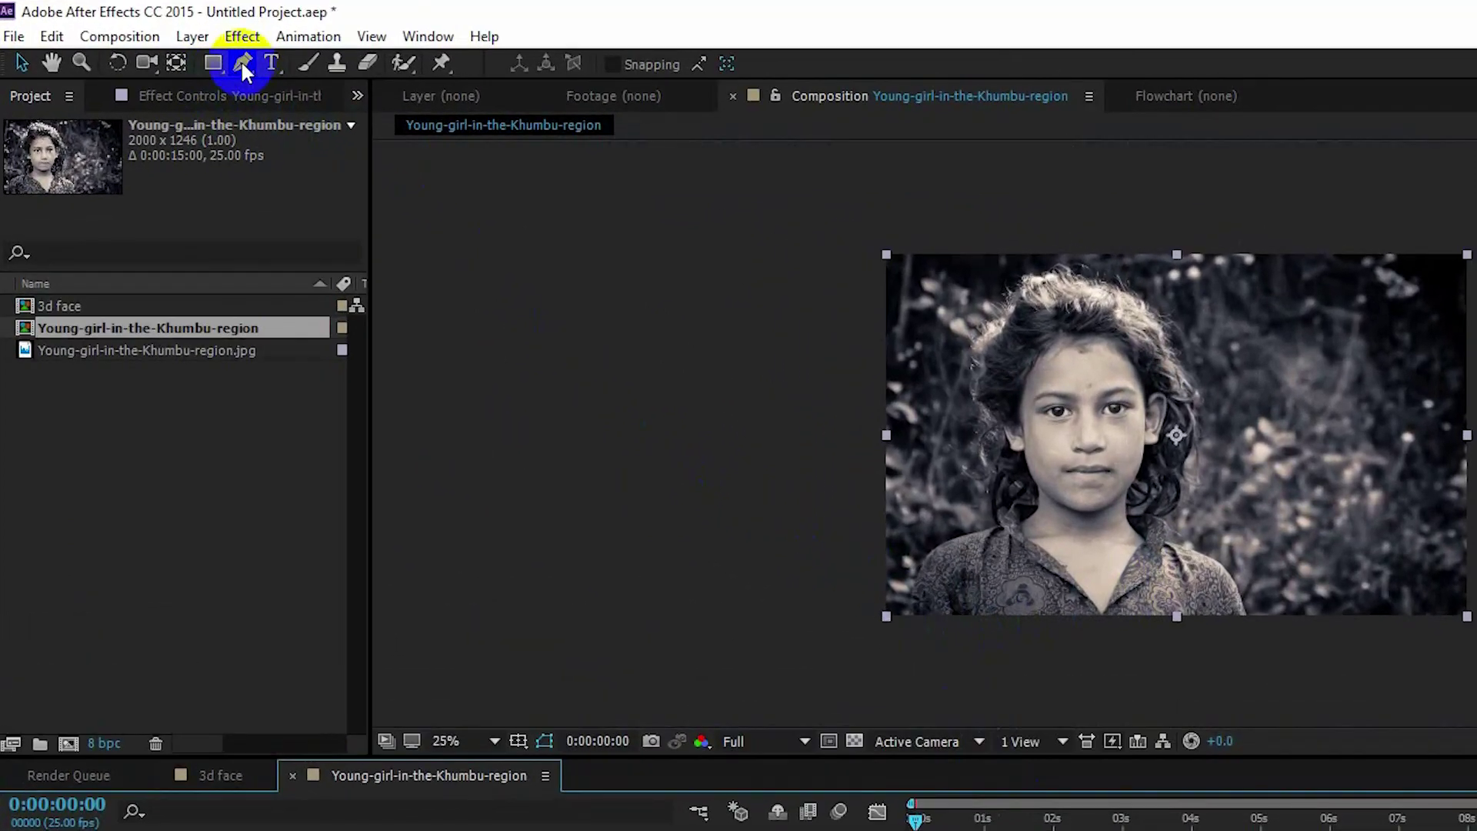
{"action": "left_click", "coordinate": [244, 68]}
{"action": "left_click", "coordinate": [514, 69]}
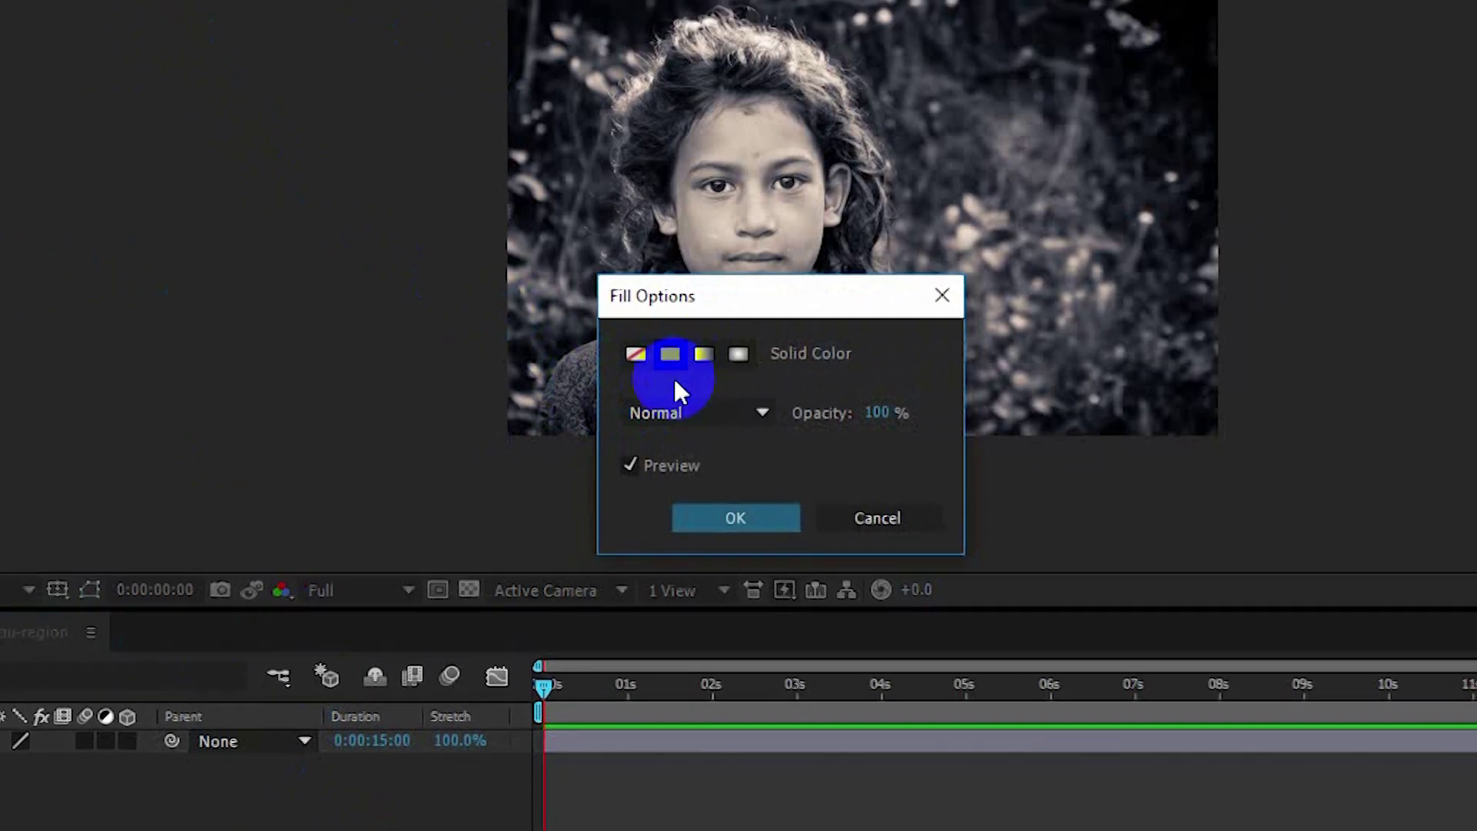
{"action": "left_click", "coordinate": [737, 518]}
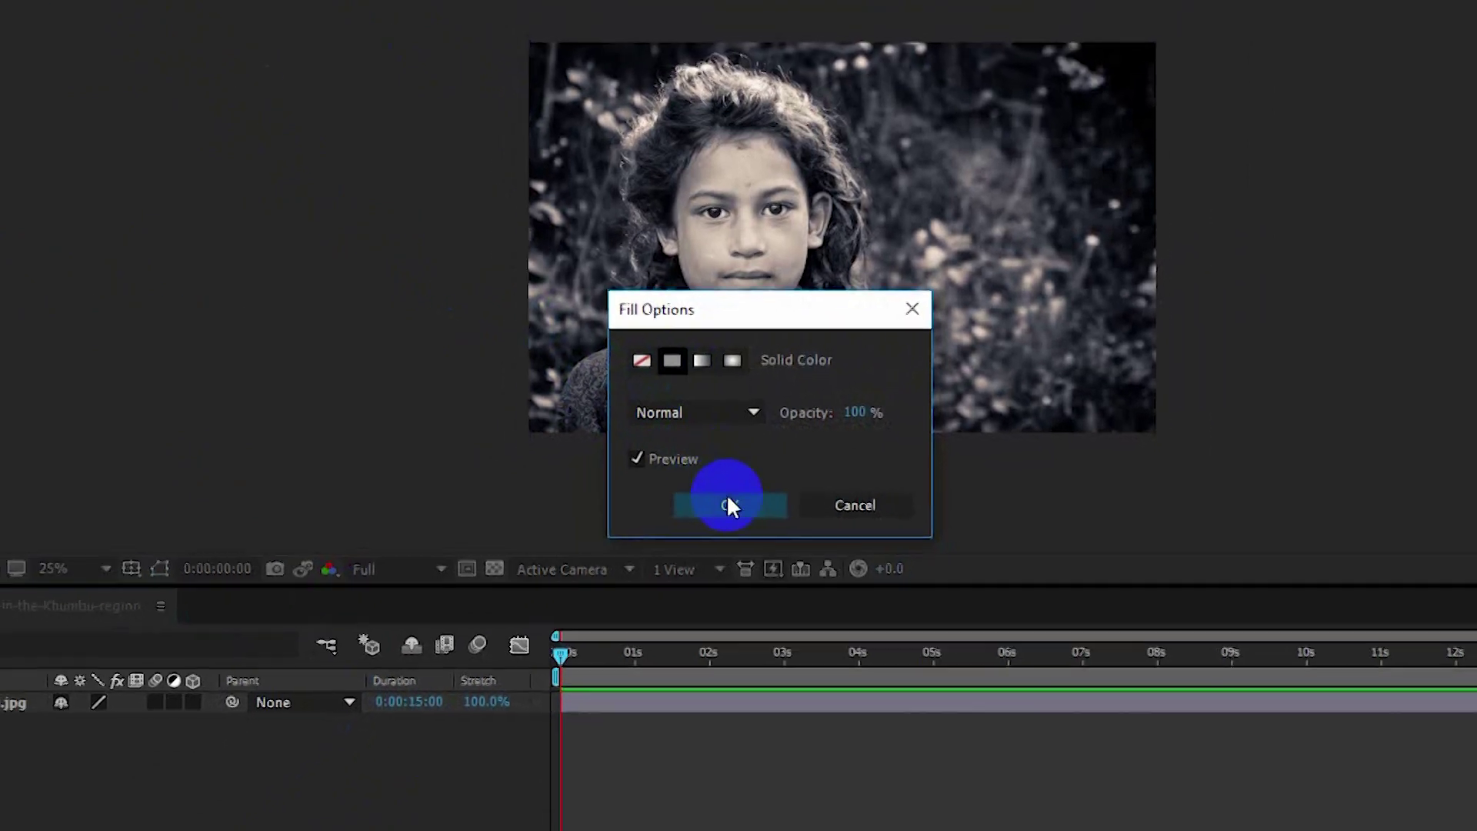
{"action": "left_click", "coordinate": [728, 504]}
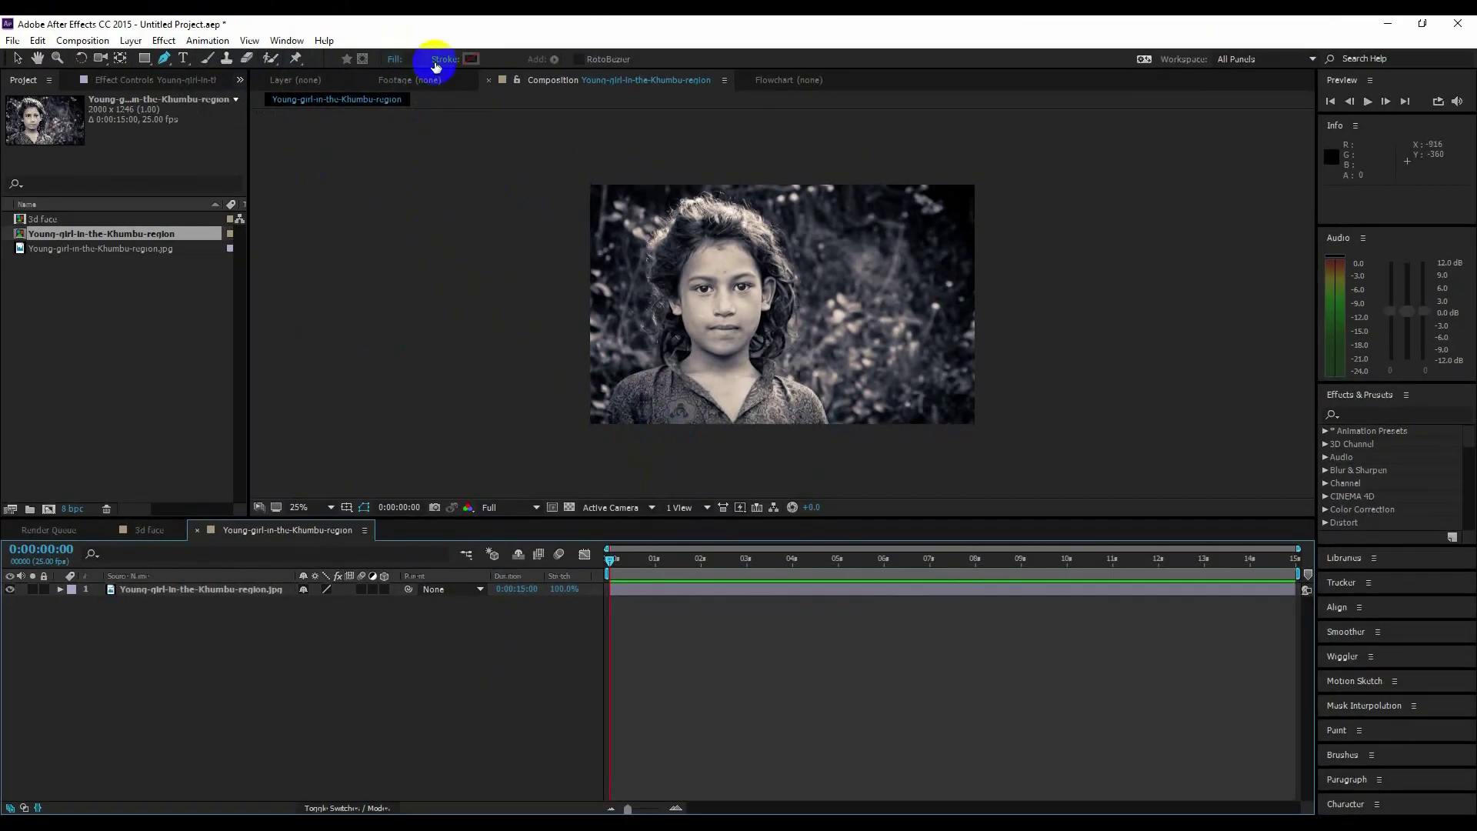
{"action": "left_click", "coordinate": [442, 60]}
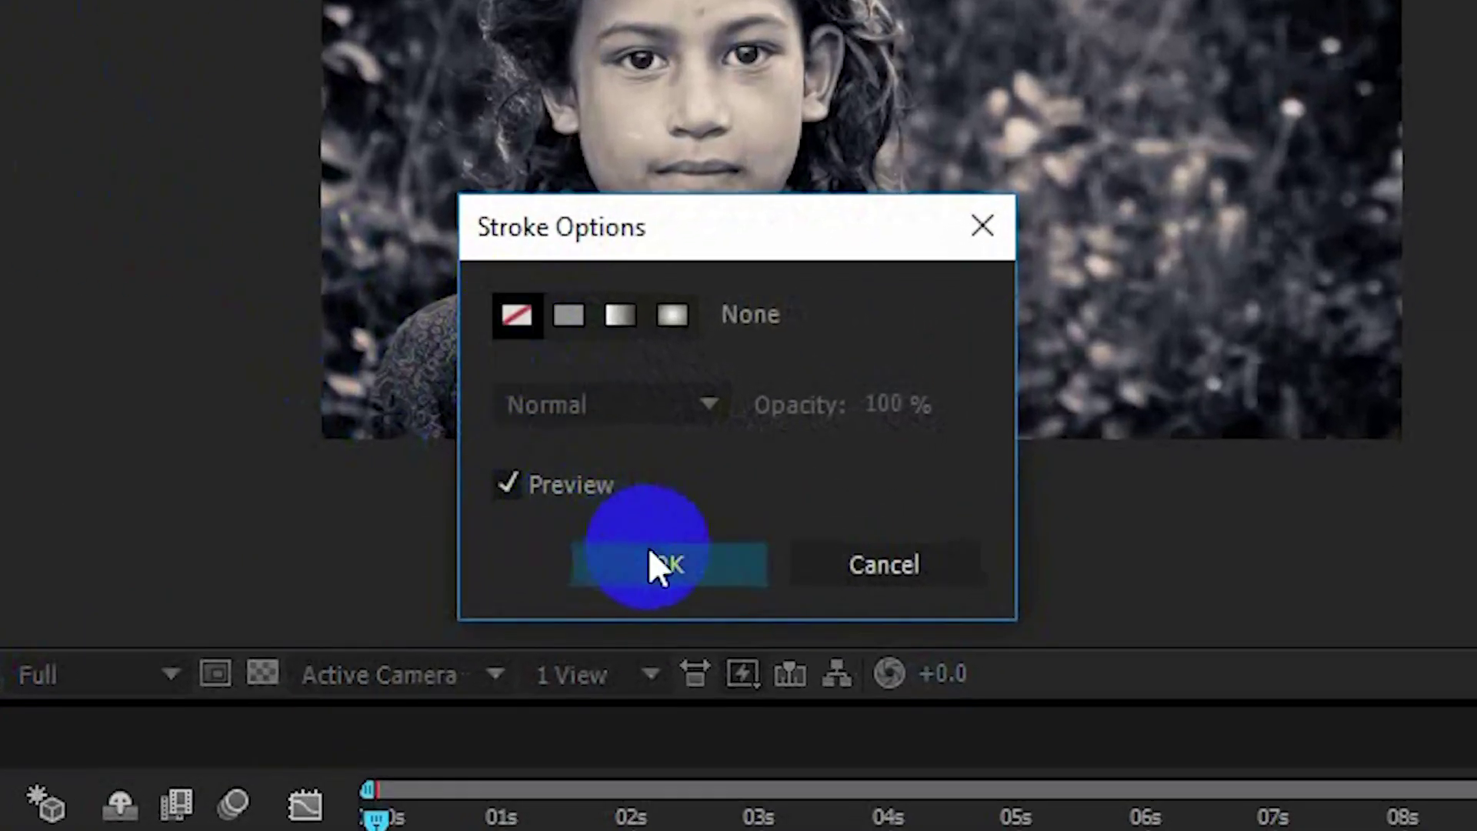
{"action": "left_click", "coordinate": [662, 565]}
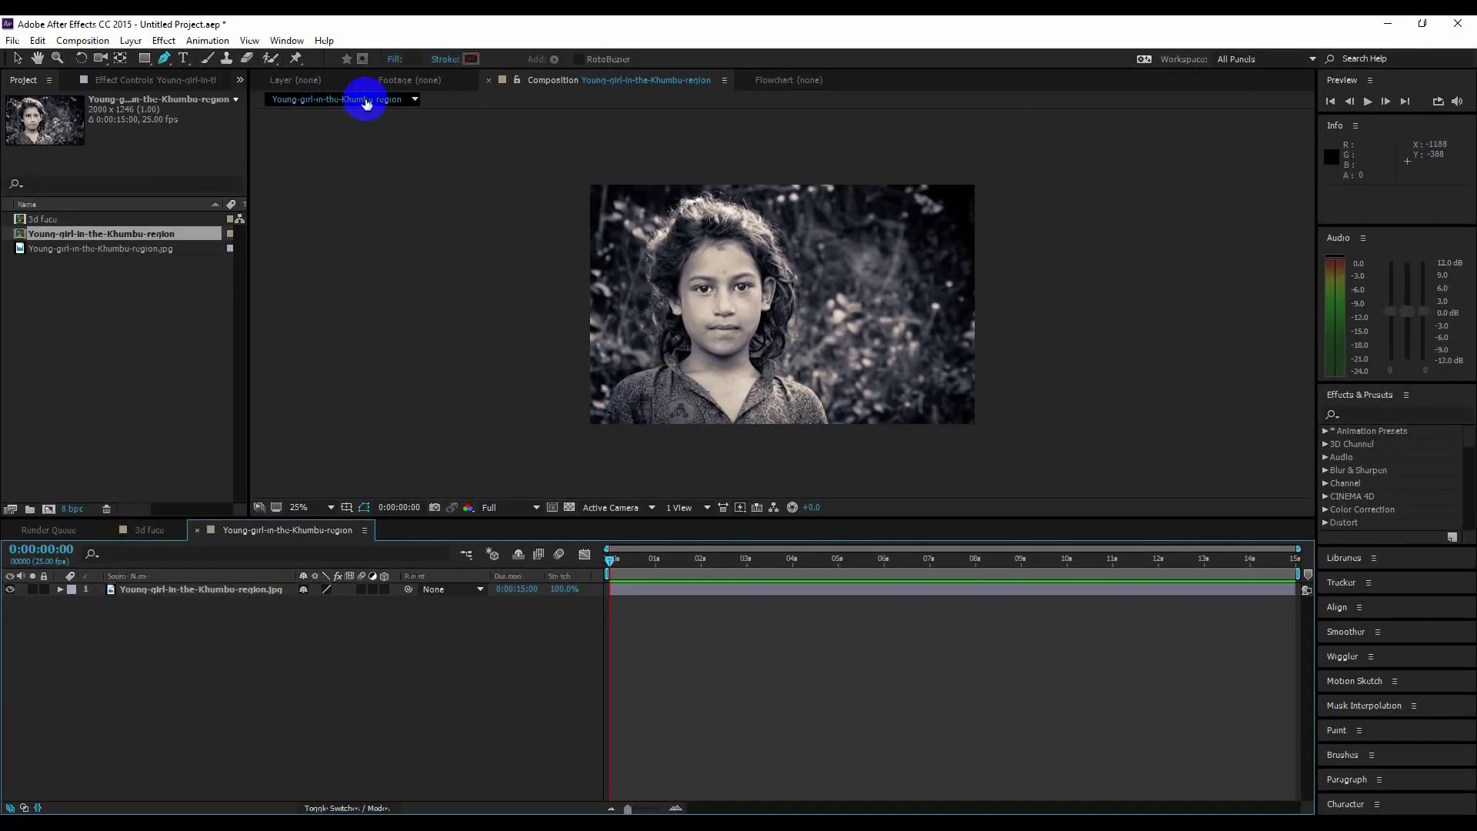
- Set the shape fill color to black, 000000
{"action": "left_click", "coordinate": [414, 59]}
{"action": "left_click_drag", "start_coordinate": [515, 478], "coordinate": [507, 525]}
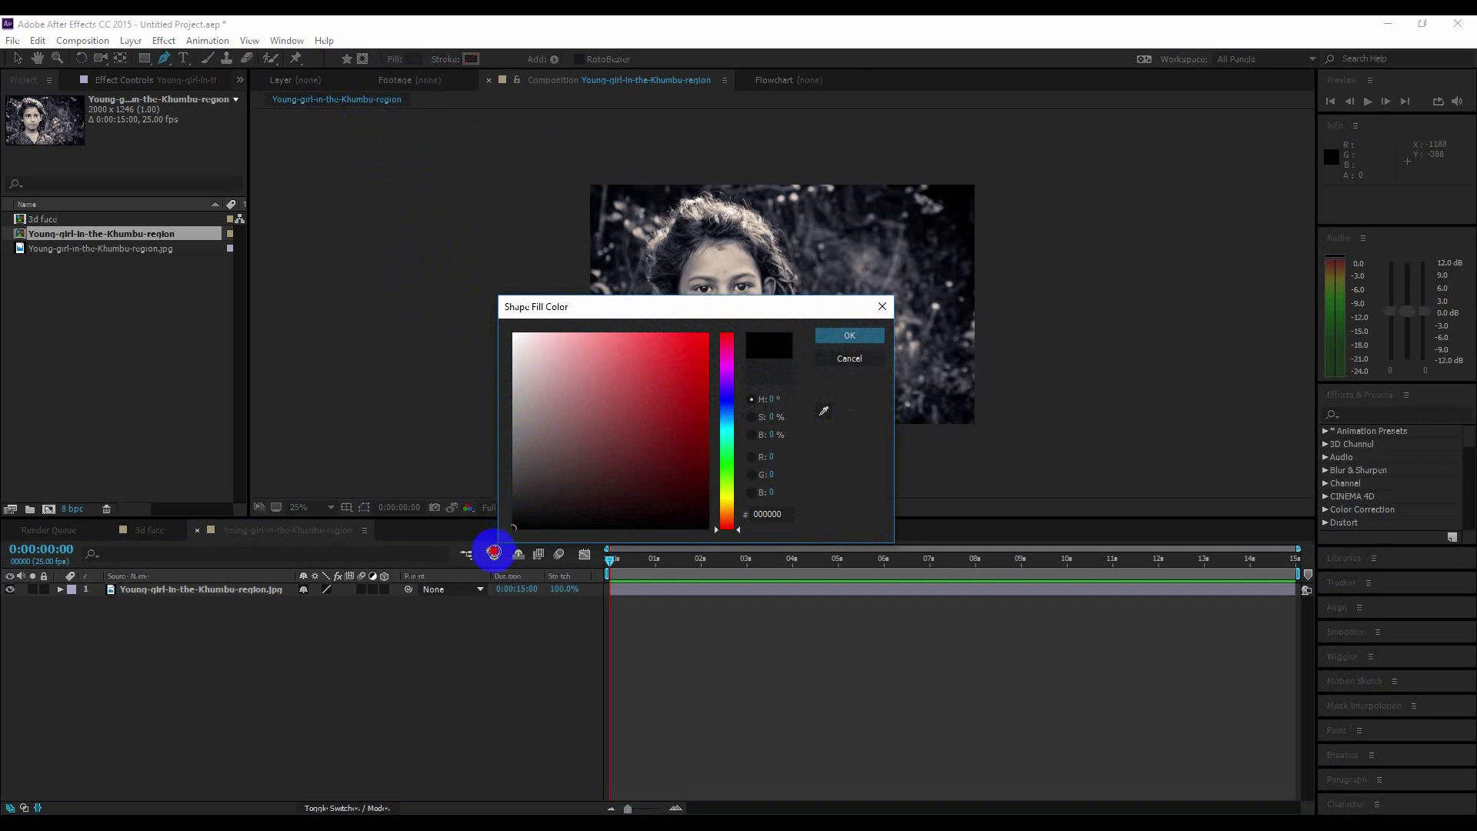
{"action": "left_click", "coordinate": [842, 344]}
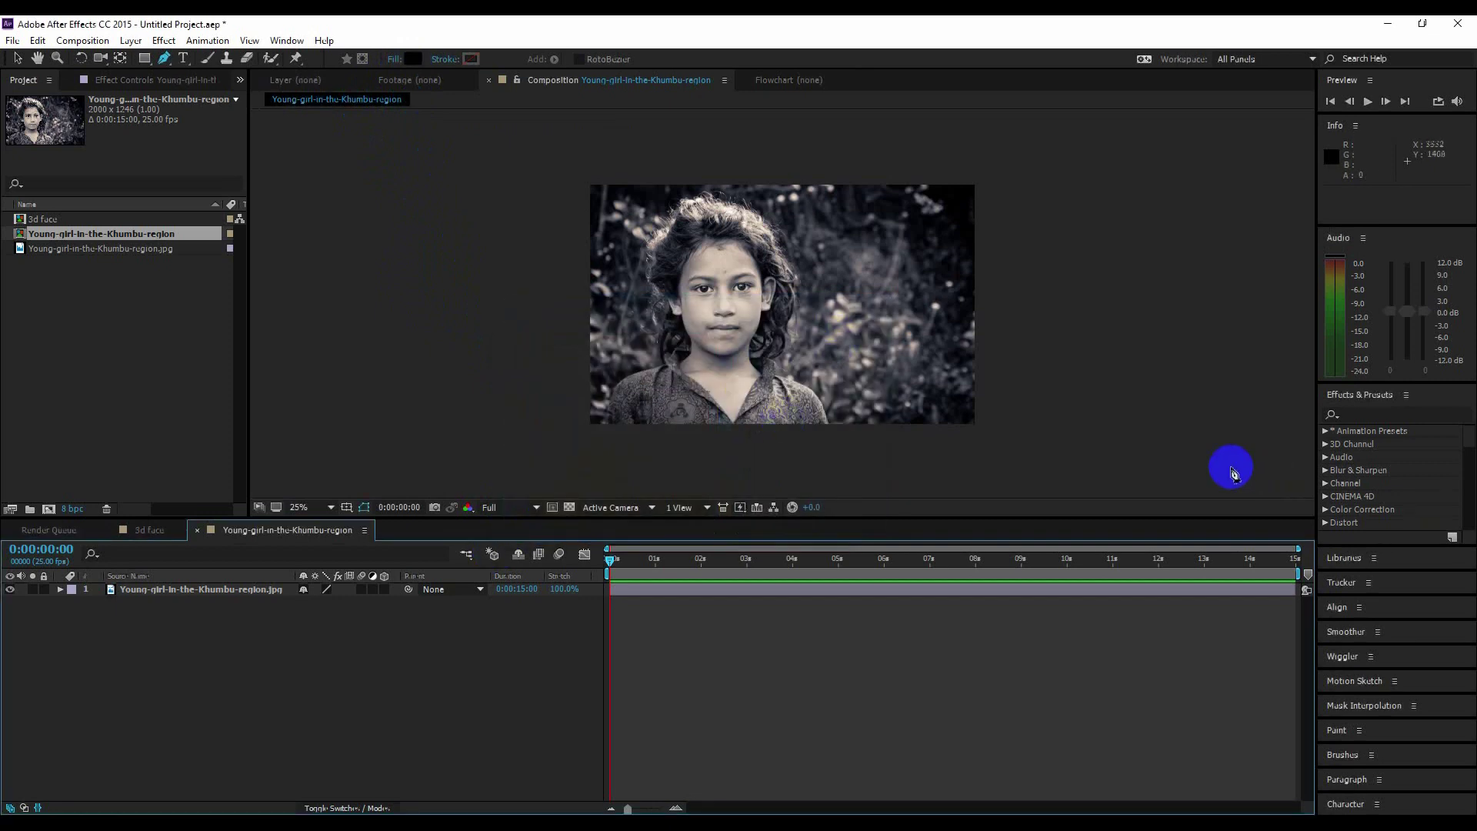
- Draw a closed rectangular shape with the Pen tool just outside the photo's edges so it covers the whole image
{"action": "left_click", "coordinate": [583, 177]}
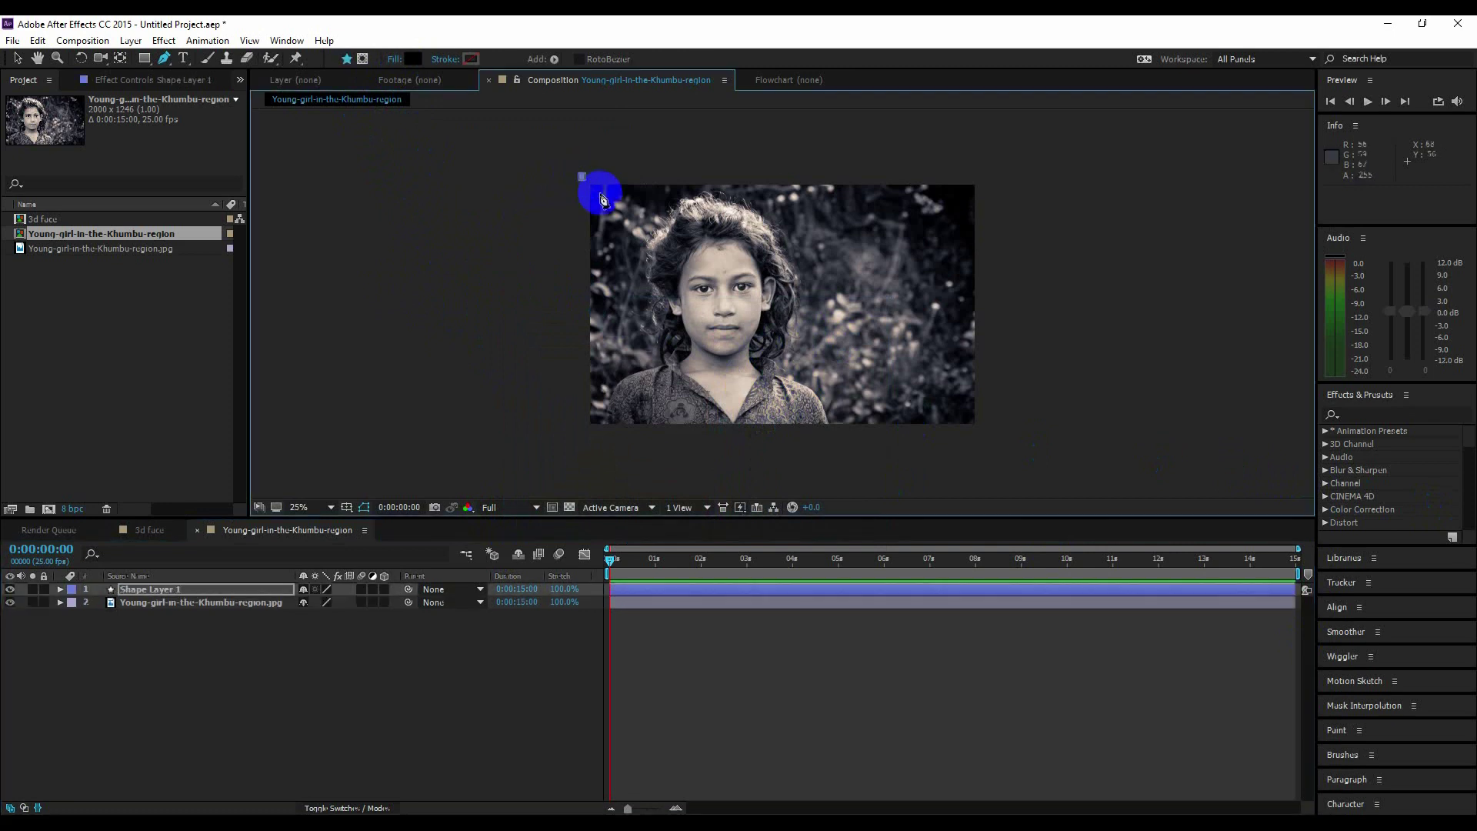
{"action": "left_click", "coordinate": [981, 177]}
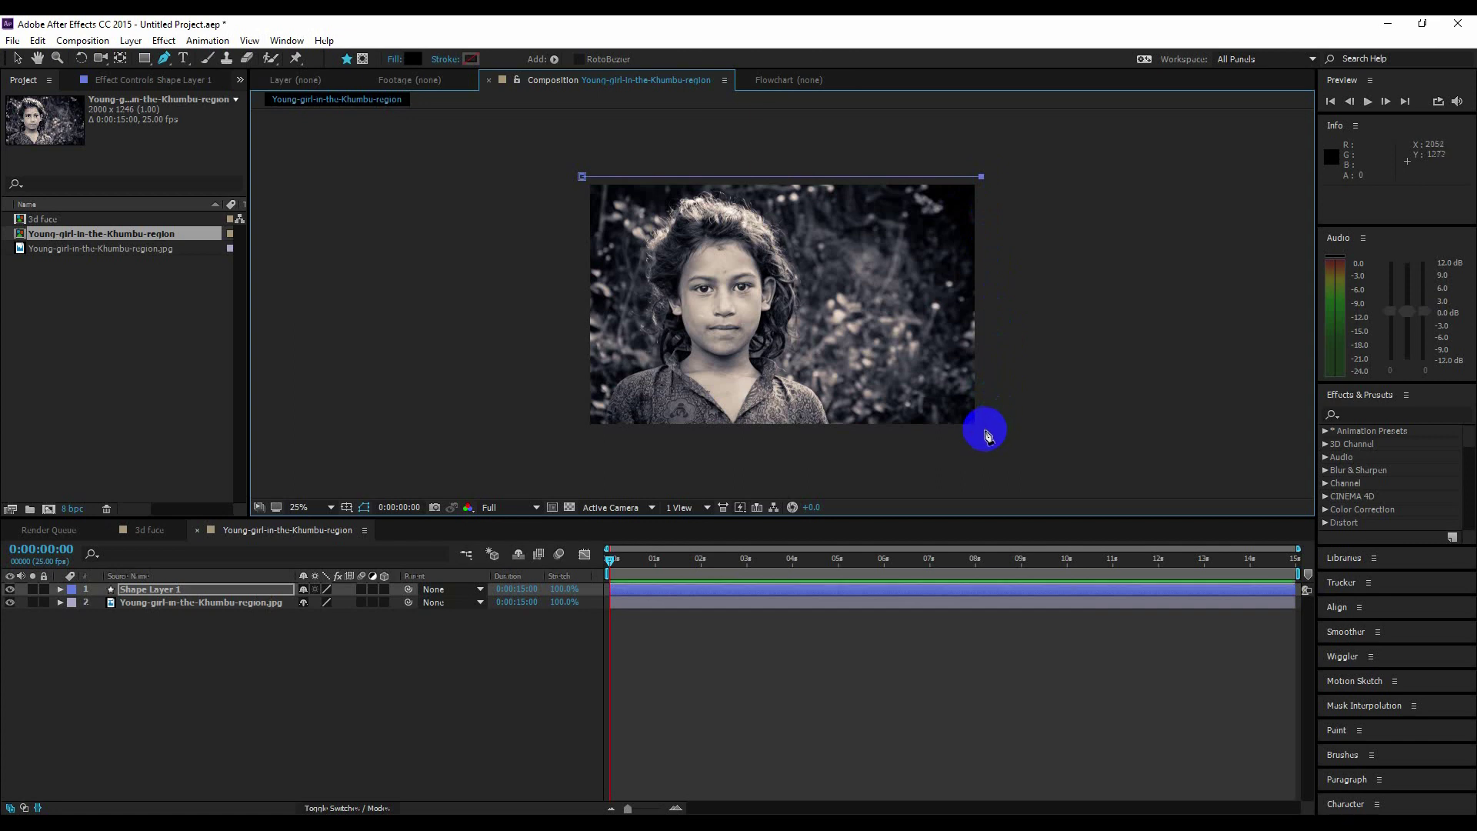
{"action": "left_click", "coordinate": [582, 429]}
{"action": "left_click", "coordinate": [583, 177]}
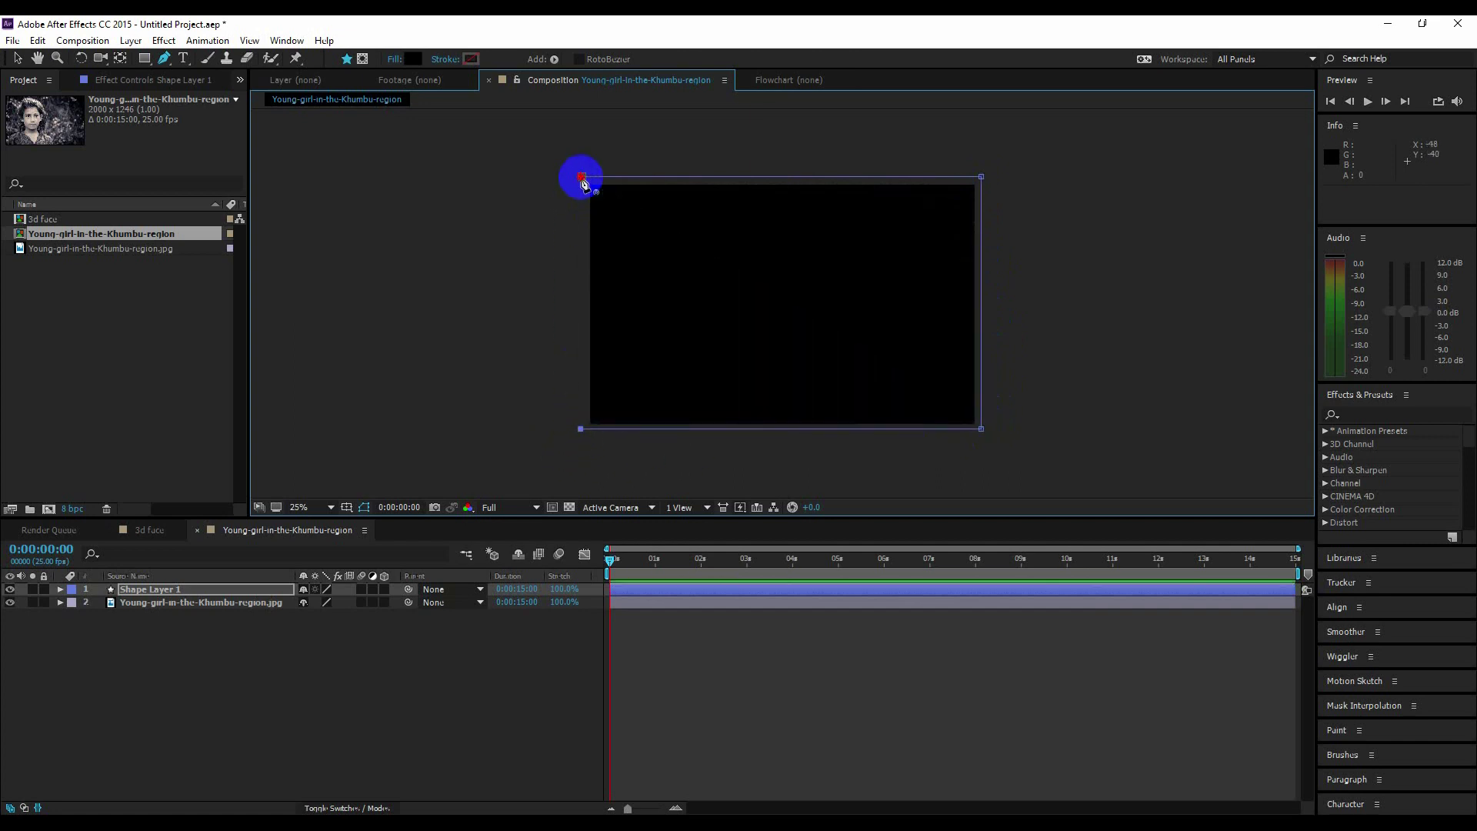
- Rename the black shape layer to Background and move it below the photo layer
{"action": "right_click", "coordinate": [200, 590]}
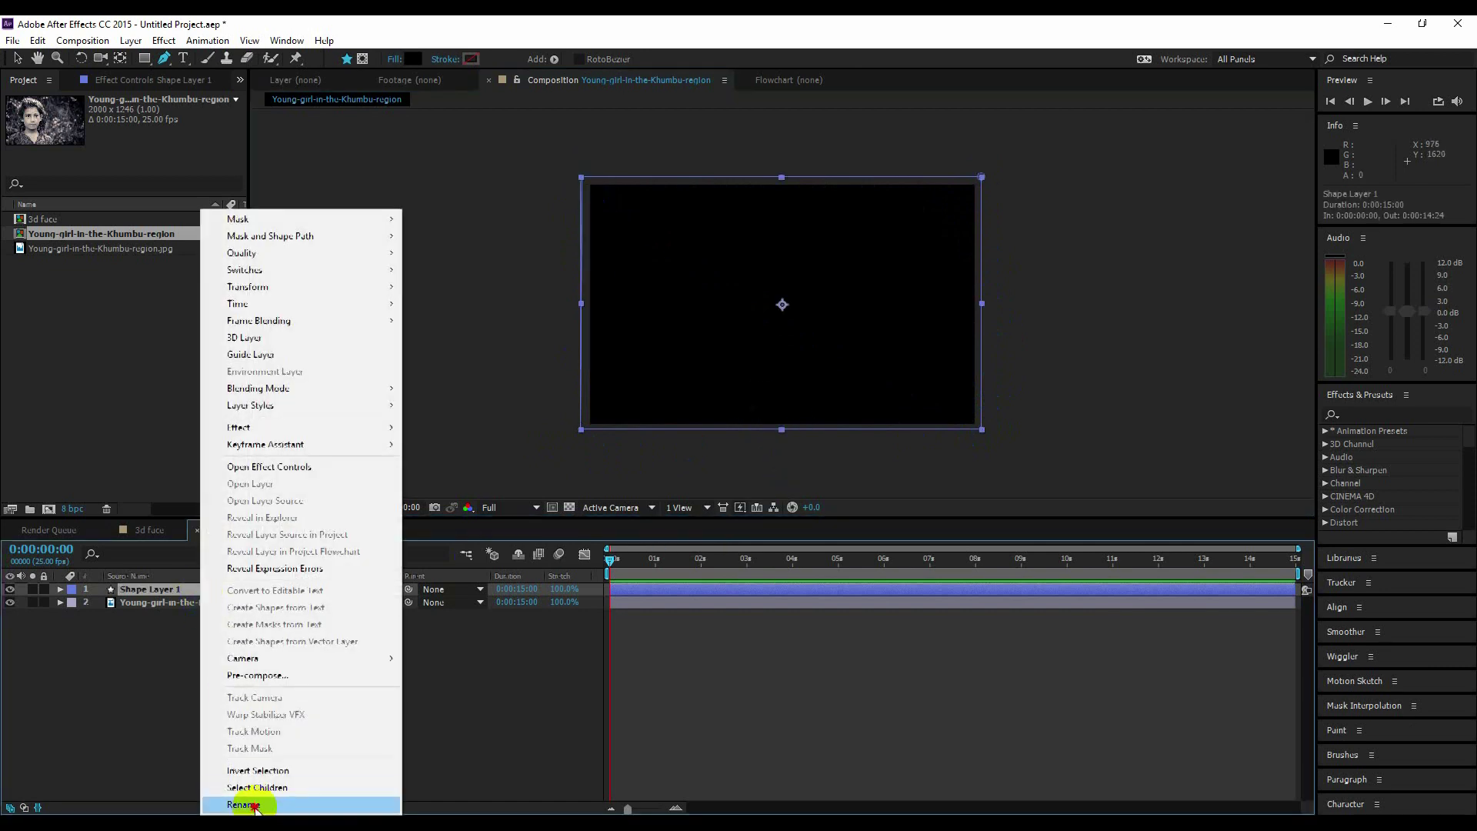
{"action": "left_click", "coordinate": [250, 804]}
{"action": "type", "text": "Background"}
{"action": "key", "text": "Return"}
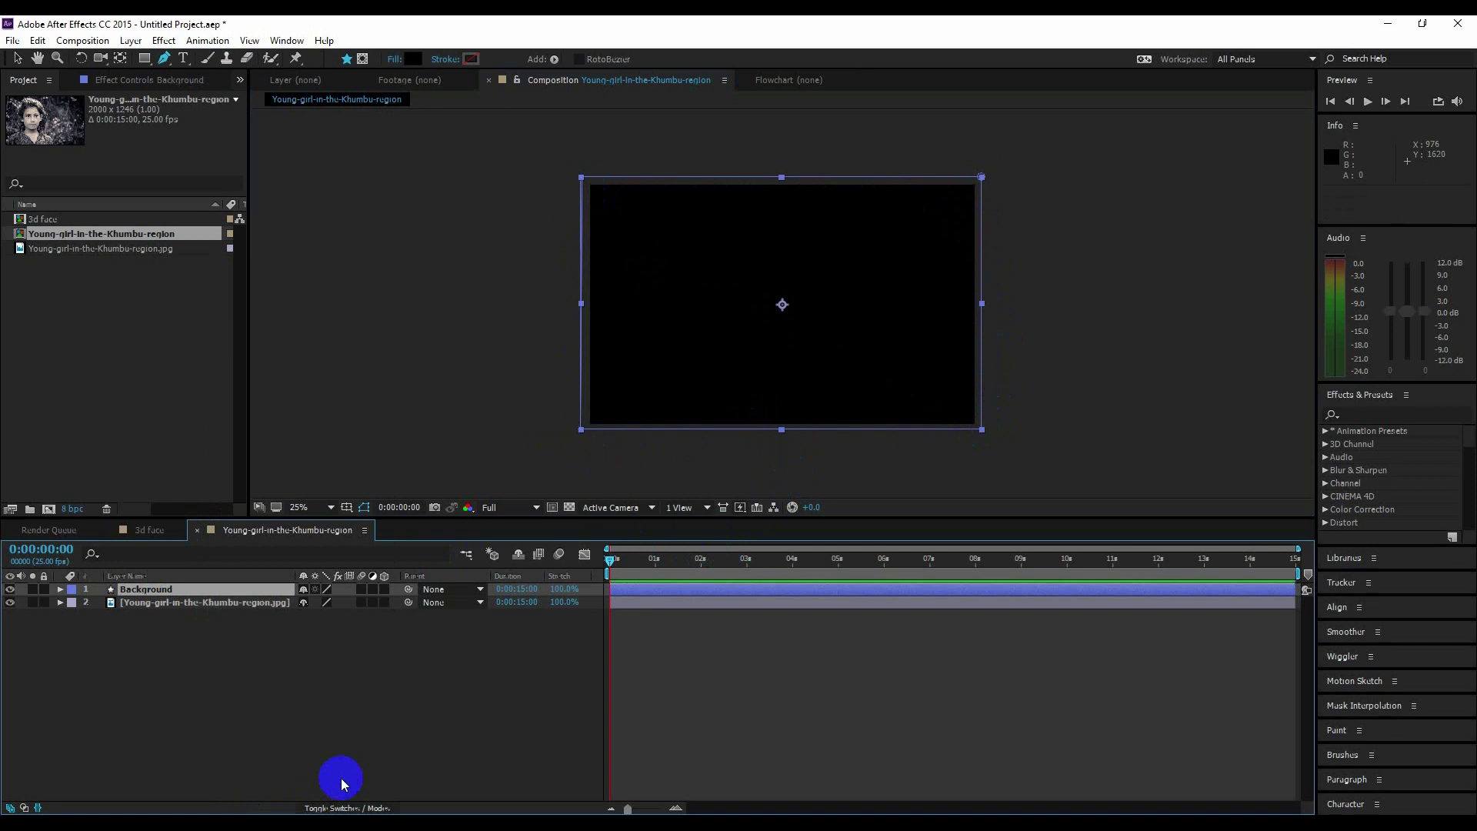
{"action": "left_click_drag", "start_coordinate": [198, 589], "coordinate": [205, 619]}
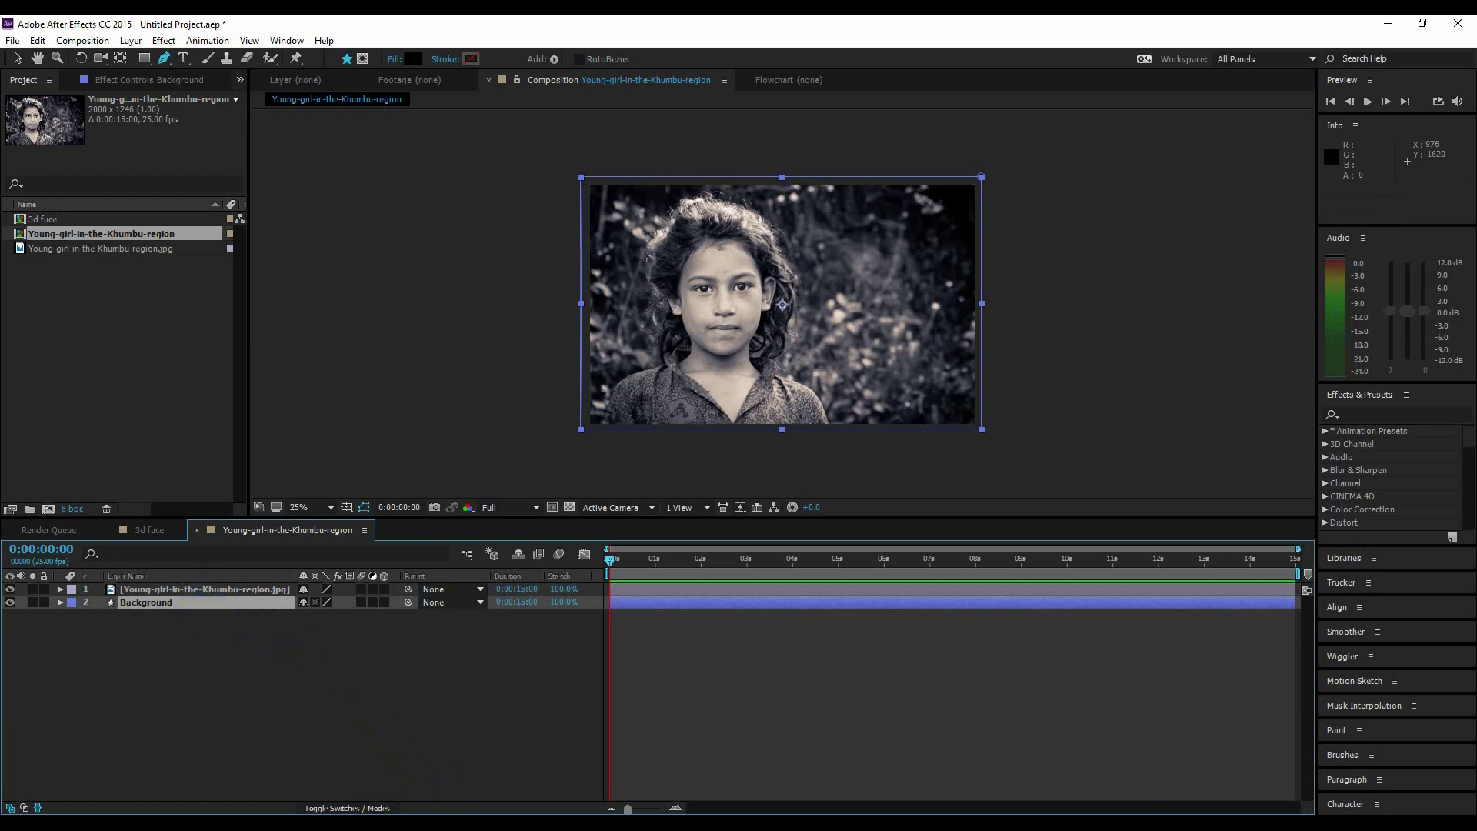
- Deselect the layers and set the Pen tool's shape fill color to dark gray 3C3C3C
{"action": "left_click", "coordinate": [829, 644]}
{"action": "left_click", "coordinate": [167, 62]}
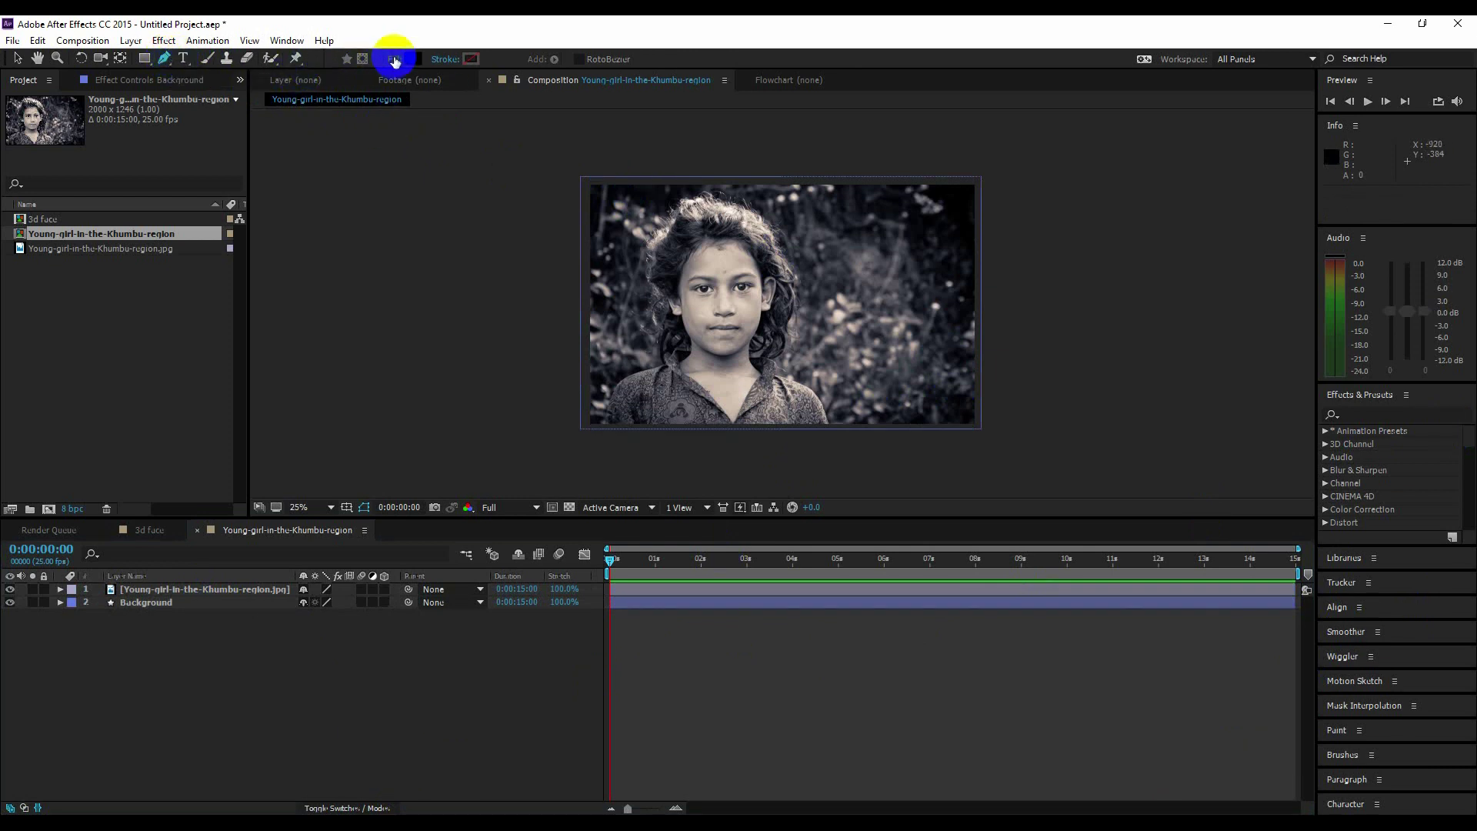
{"action": "left_click", "coordinate": [413, 59]}
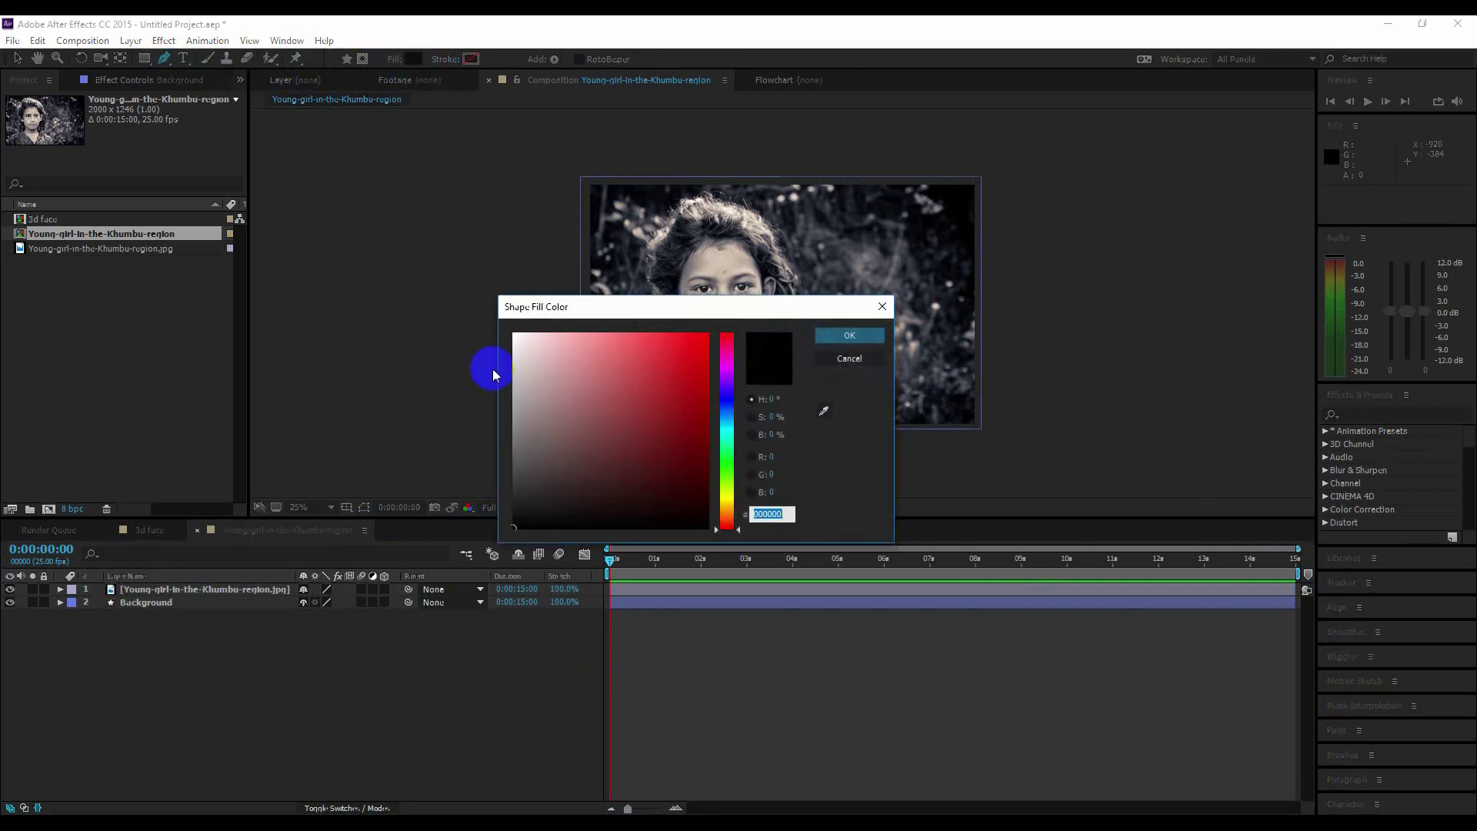
{"action": "left_click", "coordinate": [508, 482]}
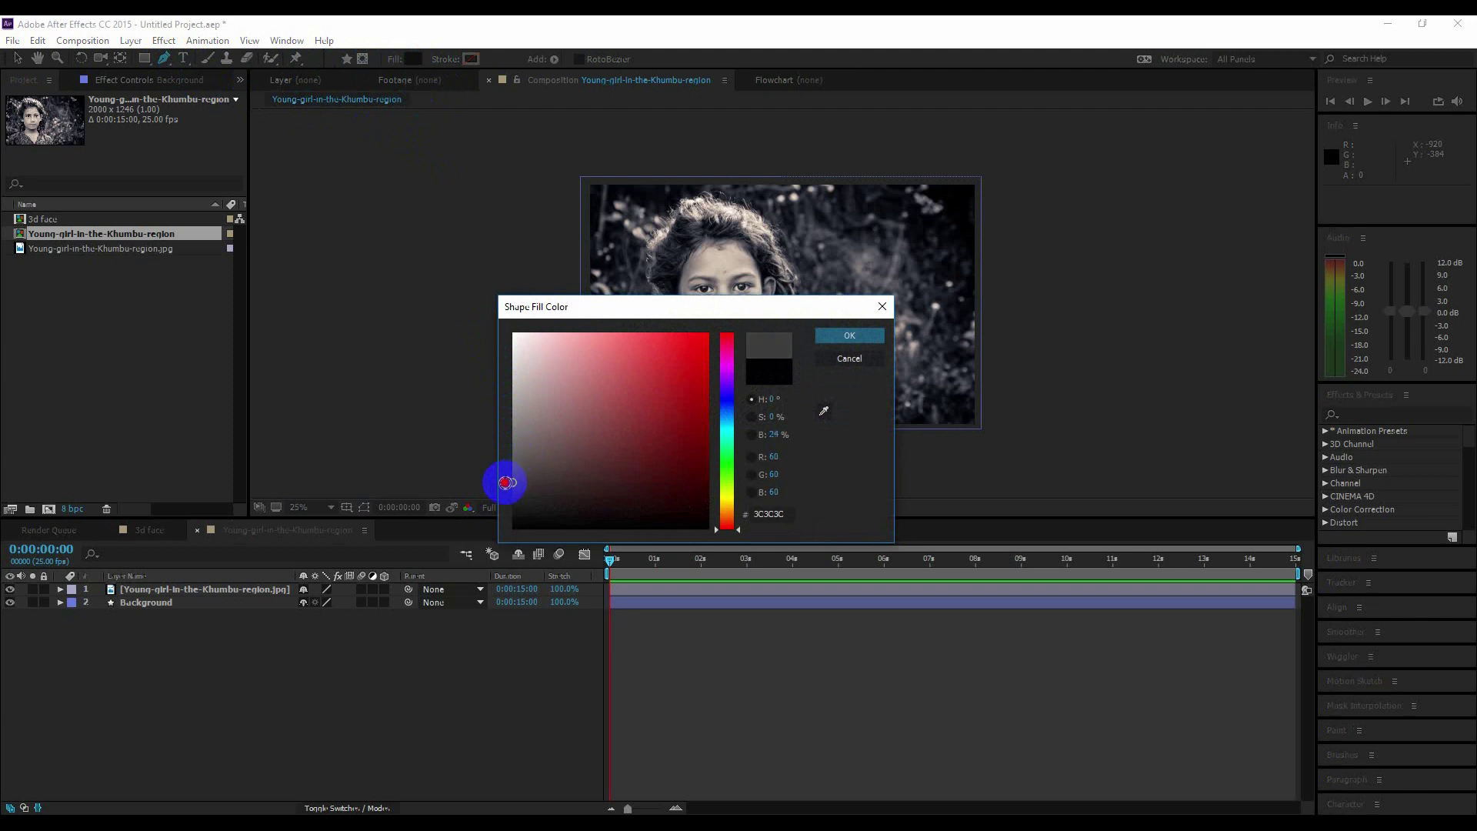
{"action": "left_click", "coordinate": [825, 361]}
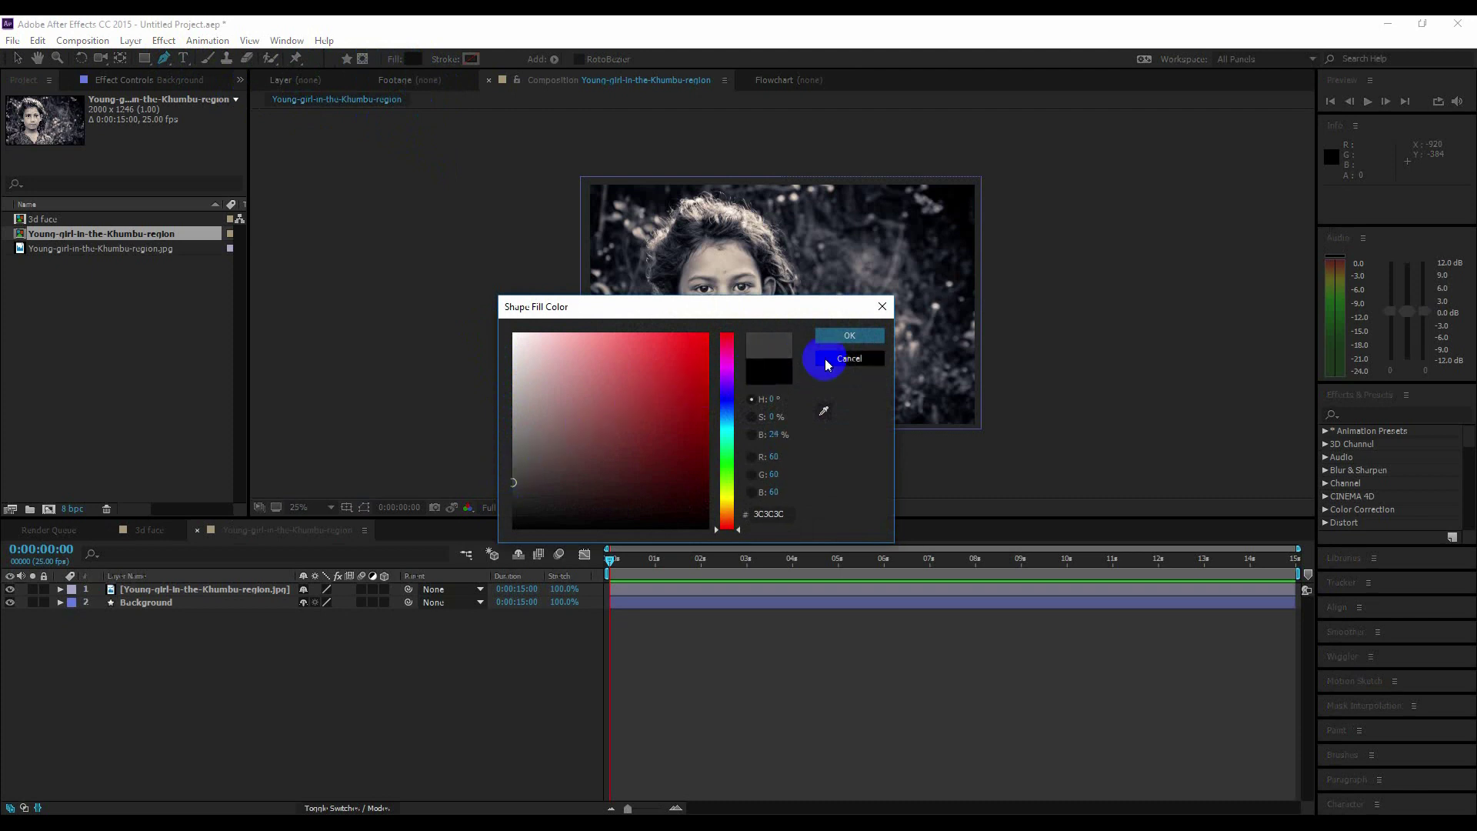
{"action": "left_click", "coordinate": [854, 337]}
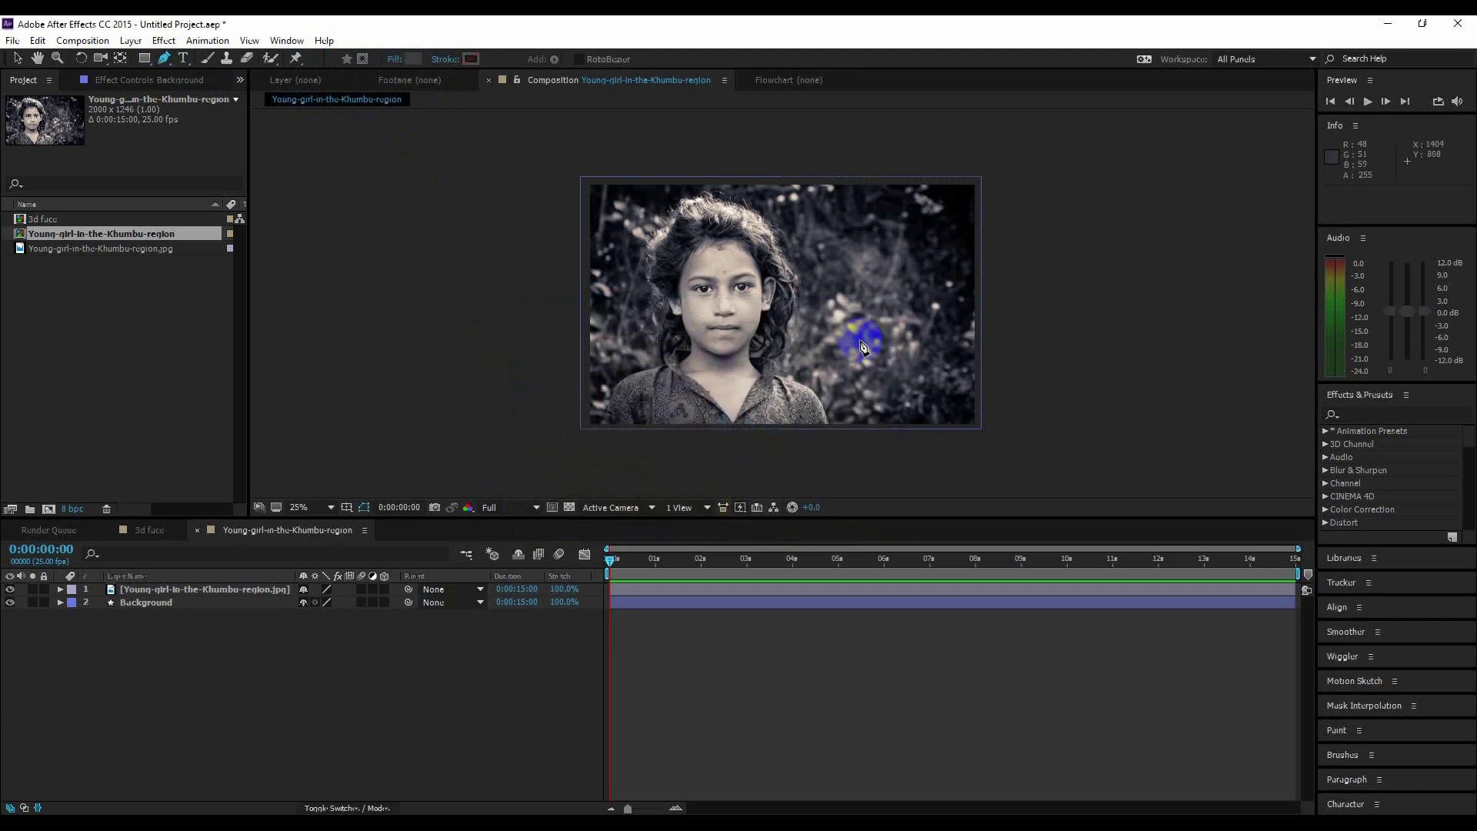
- Trace the girl's whole silhouette, shoulders and hair included, as a closed Pen shape running just past the photo's lower edge
{"action": "scroll", "coordinate": [606, 356], "scroll_direction": "up", "scroll_amount": 1}
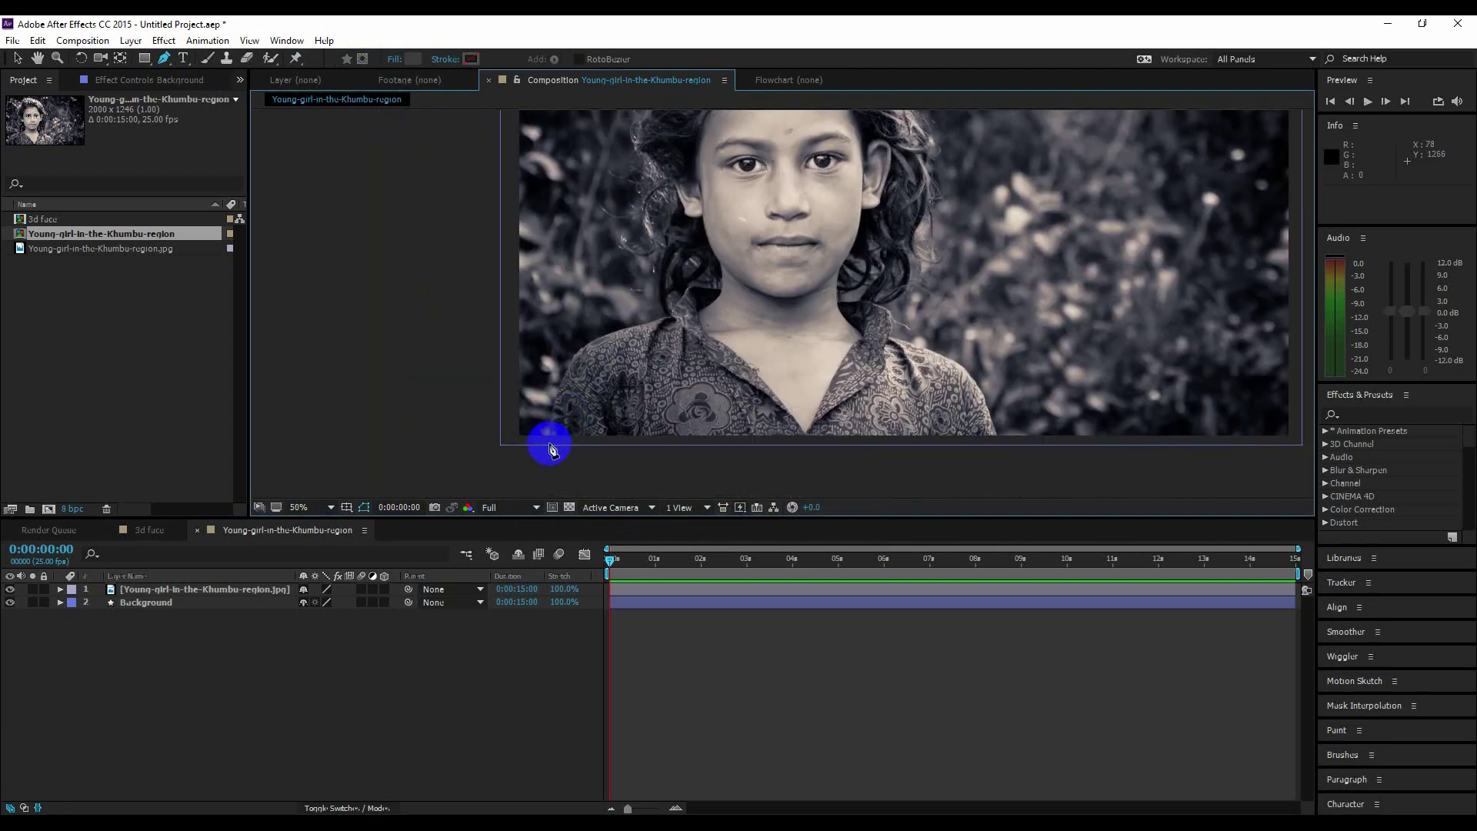
{"action": "left_click", "coordinate": [549, 443]}
{"action": "left_click_drag", "start_coordinate": [562, 372], "coordinate": [570, 357]}
{"action": "left_click", "coordinate": [597, 337]}
{"action": "left_click", "coordinate": [644, 332]}
{"action": "left_click", "coordinate": [664, 322]}
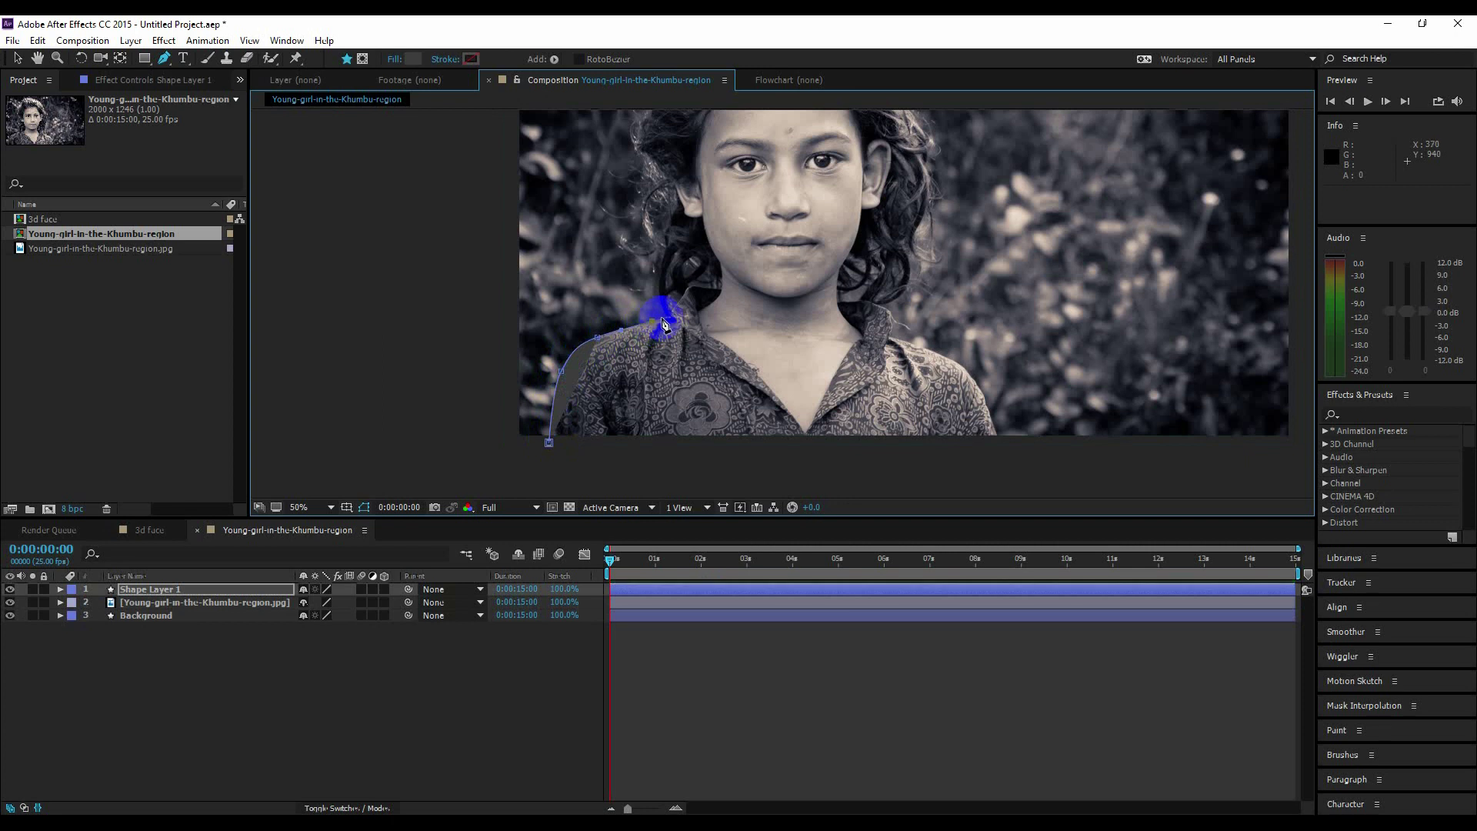
{"action": "left_click", "coordinate": [655, 283]}
{"action": "left_click", "coordinate": [656, 252]}
{"action": "left_click", "coordinate": [647, 227]}
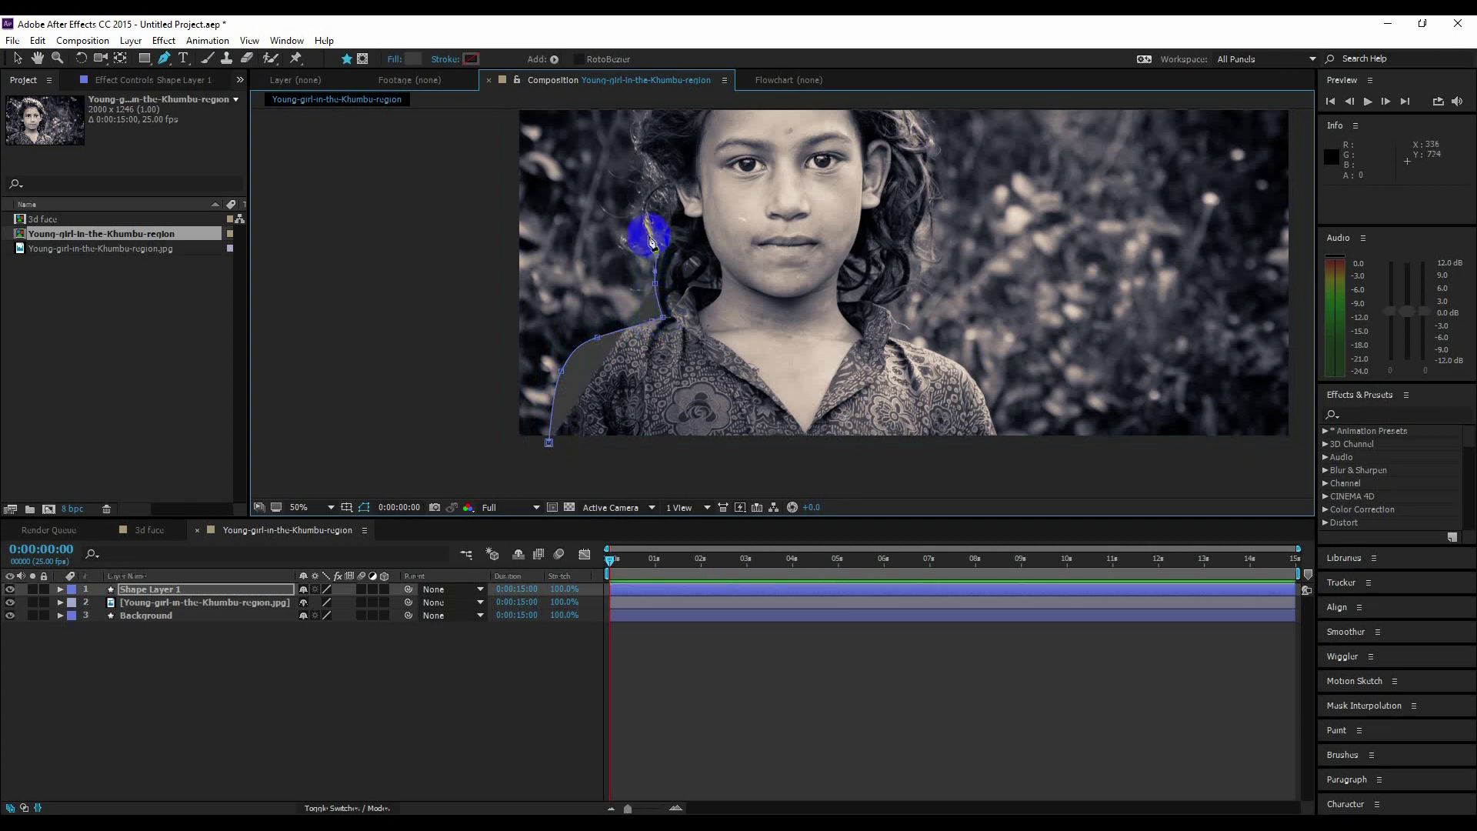
{"action": "left_click", "coordinate": [644, 203]}
{"action": "left_click_drag", "start_coordinate": [650, 187], "coordinate": [678, 302]}
{"action": "key", "text": "space"}
{"action": "left_click_drag", "start_coordinate": [637, 245], "coordinate": [755, 163]}
{"action": "key", "text": "space"}
{"action": "left_click_drag", "start_coordinate": [830, 191], "coordinate": [847, 197]}
{"action": "left_click_drag", "start_coordinate": [876, 252], "coordinate": [906, 335]}
{"action": "left_click_drag", "start_coordinate": [906, 368], "coordinate": [903, 385]}
{"action": "left_click_drag", "start_coordinate": [882, 412], "coordinate": [875, 320]}
{"action": "left_click_drag", "start_coordinate": [870, 351], "coordinate": [861, 366]}
{"action": "left_click", "coordinate": [847, 373]}
{"action": "left_click", "coordinate": [851, 400]}
{"action": "left_click_drag", "start_coordinate": [934, 450], "coordinate": [946, 475]}
{"action": "left_click_drag", "start_coordinate": [977, 439], "coordinate": [1003, 290]}
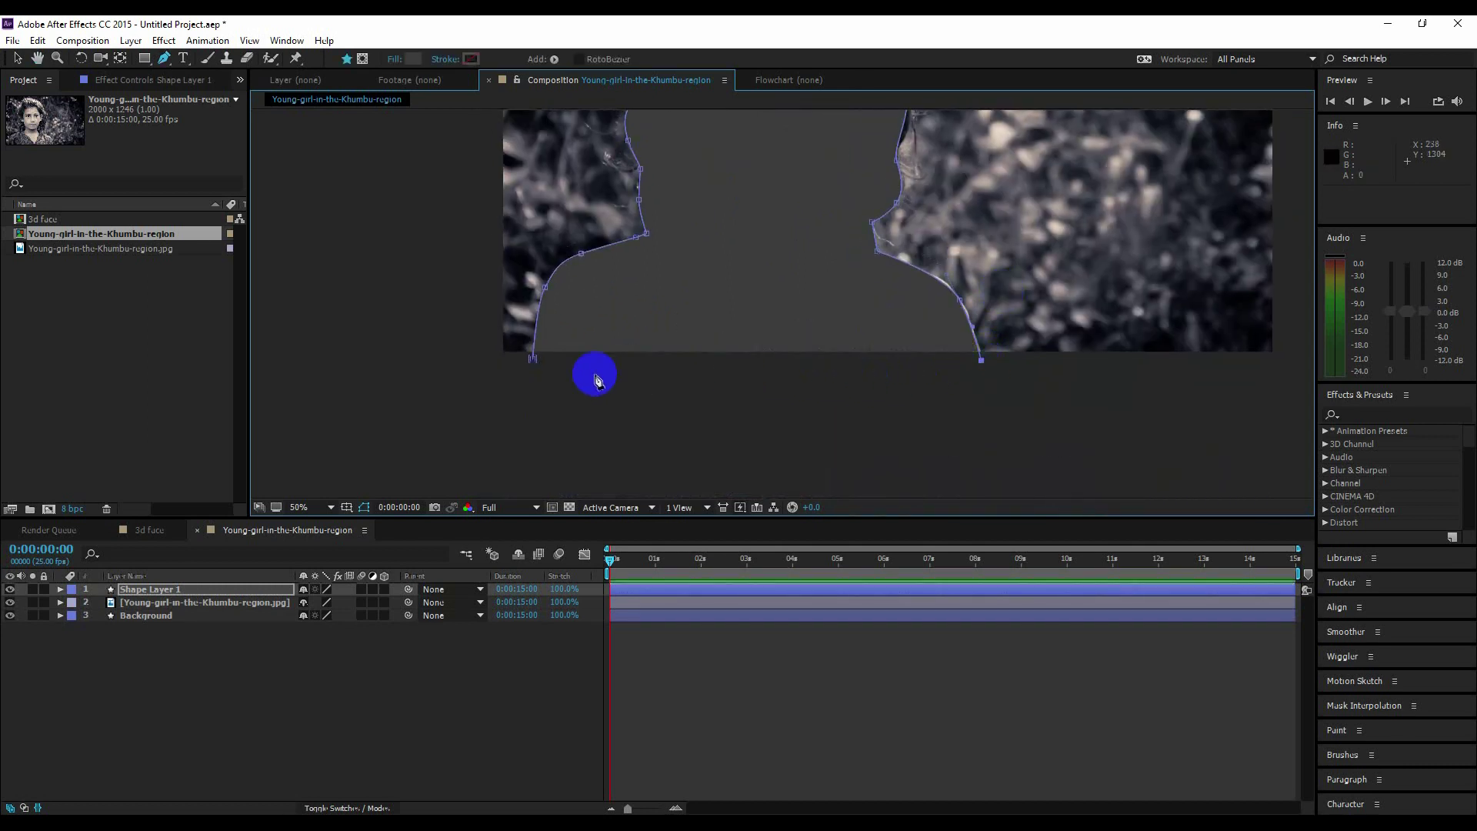
{"action": "left_click", "coordinate": [533, 360]}
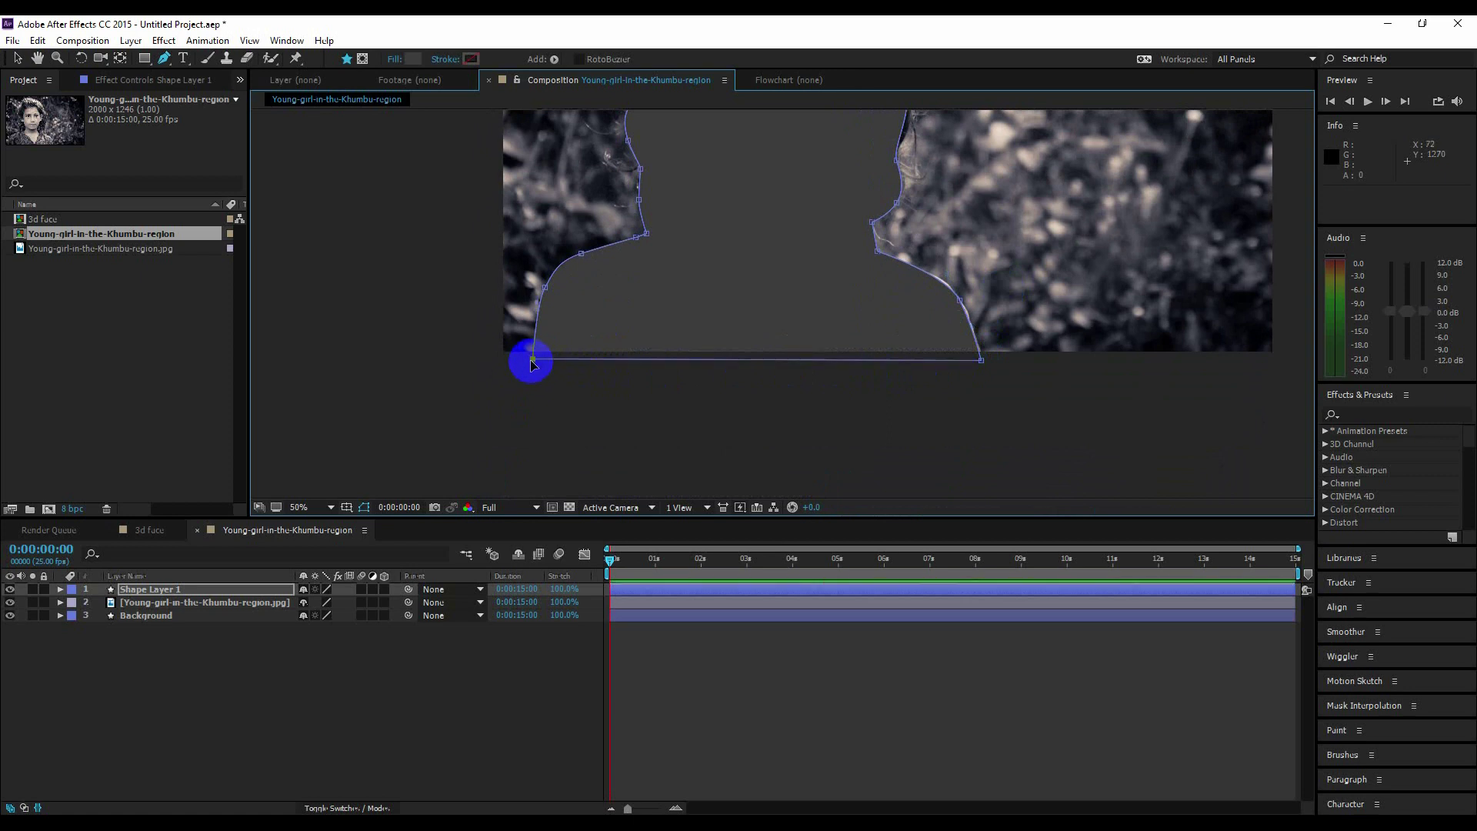
- Rename the silhouette shape layer to Body and move it between the photo and Background layers
{"action": "right_click", "coordinate": [197, 590]}
{"action": "left_click", "coordinate": [308, 807]}
{"action": "type", "text": "Body"}
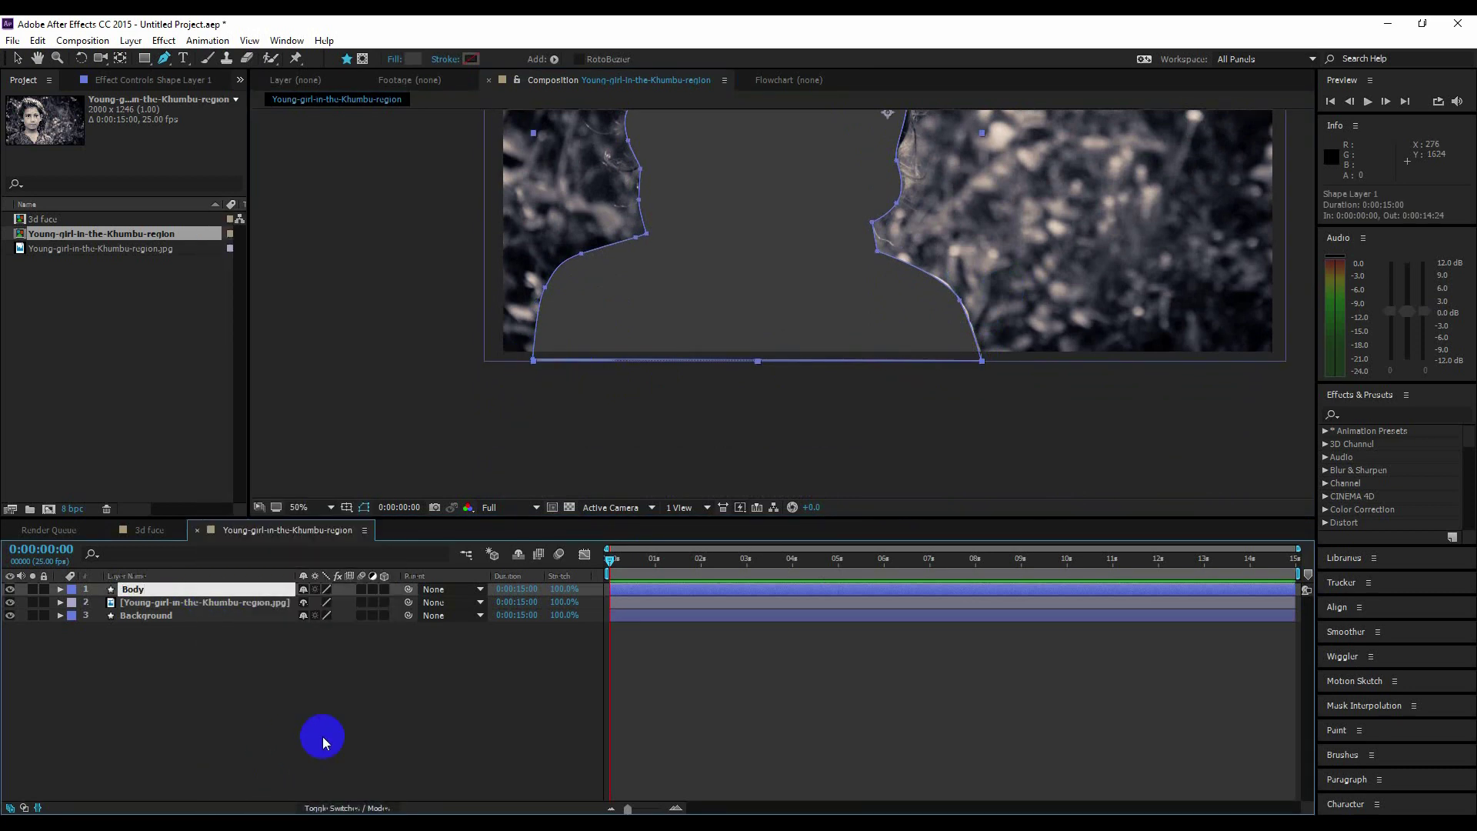
{"action": "key", "text": "Return"}
{"action": "left_click_drag", "start_coordinate": [130, 589], "coordinate": [150, 606]}
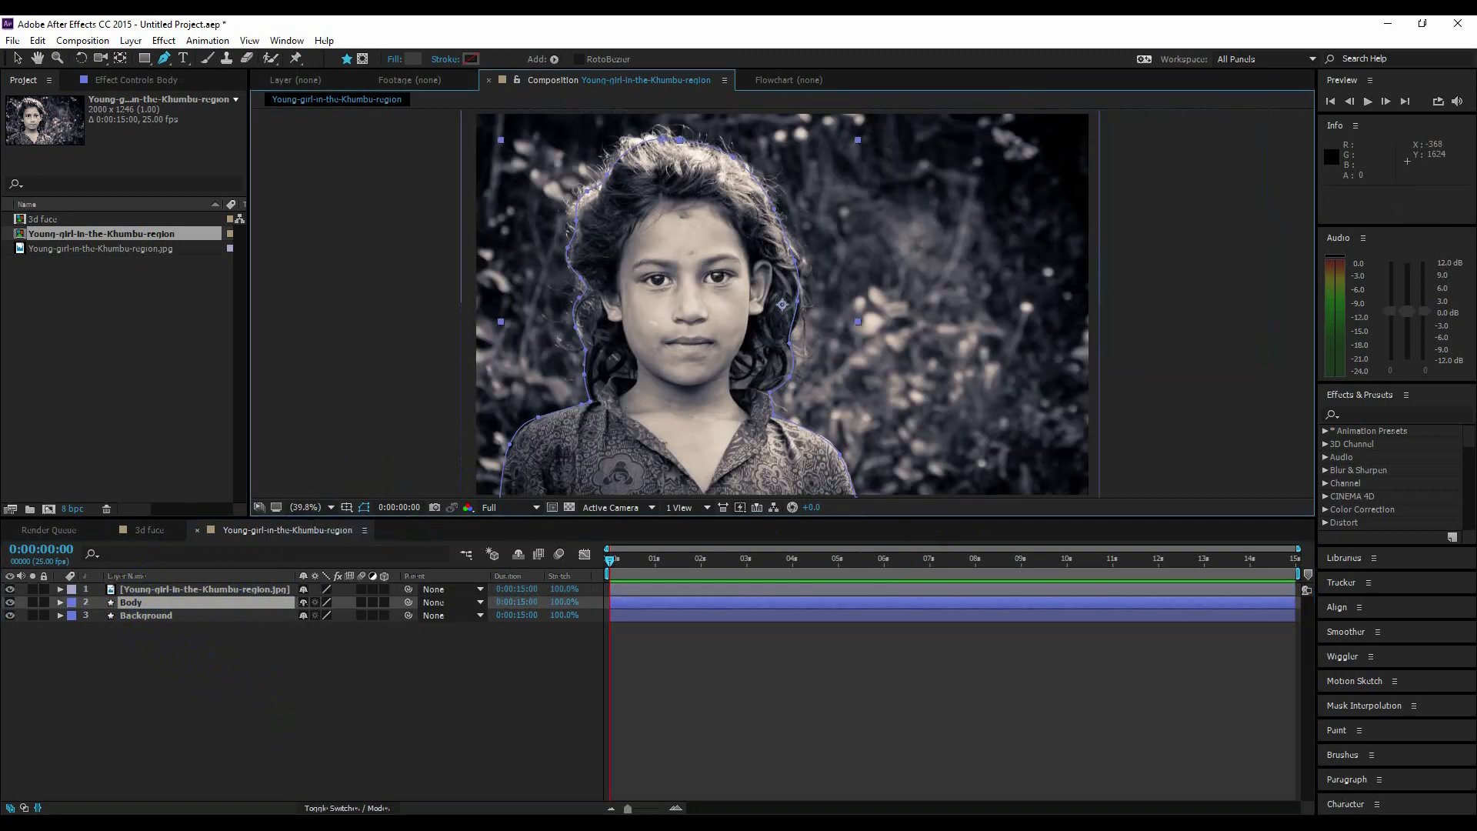
- Deselect the layers and set the Pen tool's shape fill color to gray 4B4949
{"action": "left_click", "coordinate": [461, 684]}
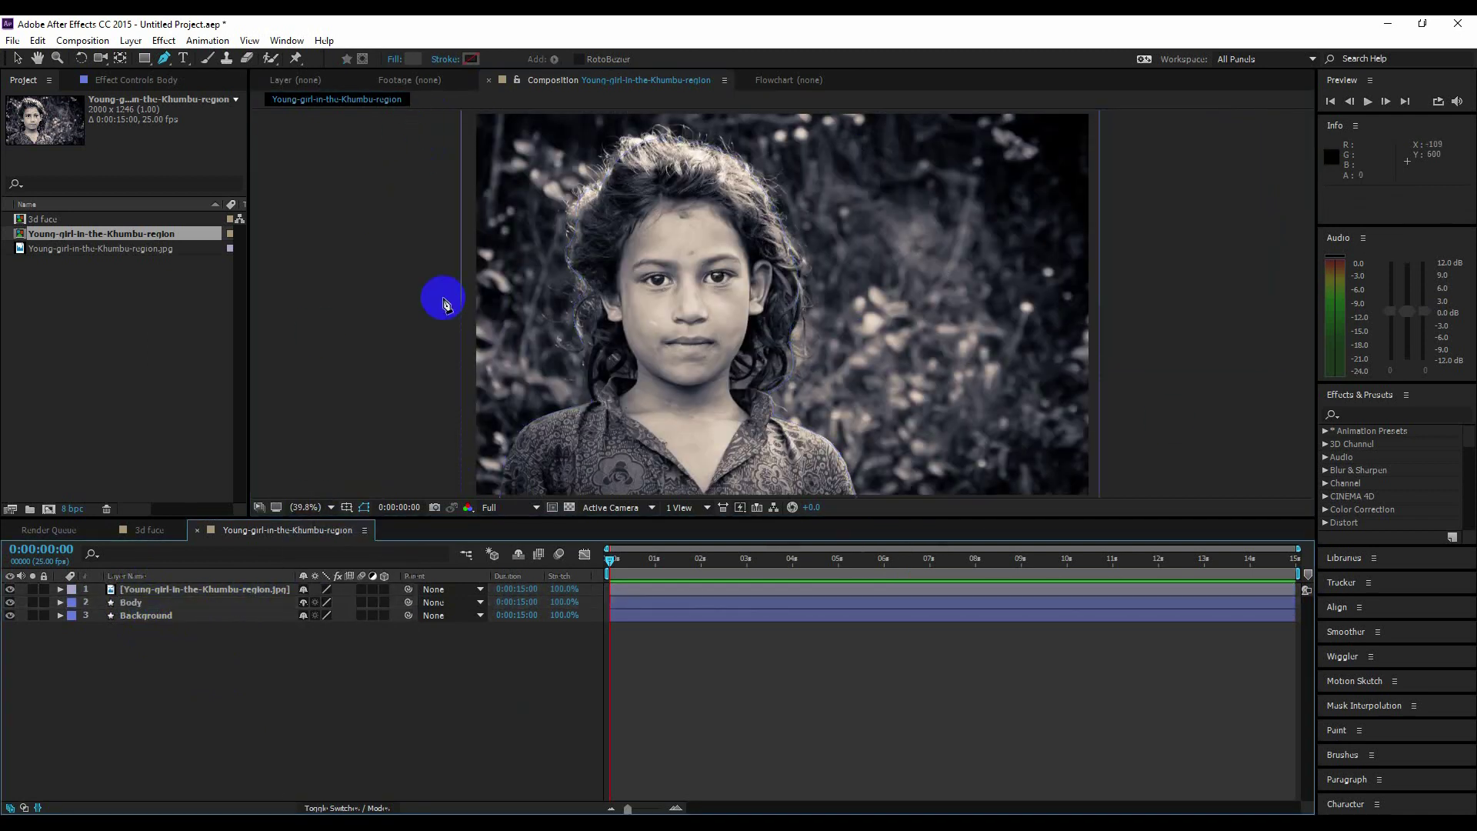
{"action": "left_click", "coordinate": [410, 59]}
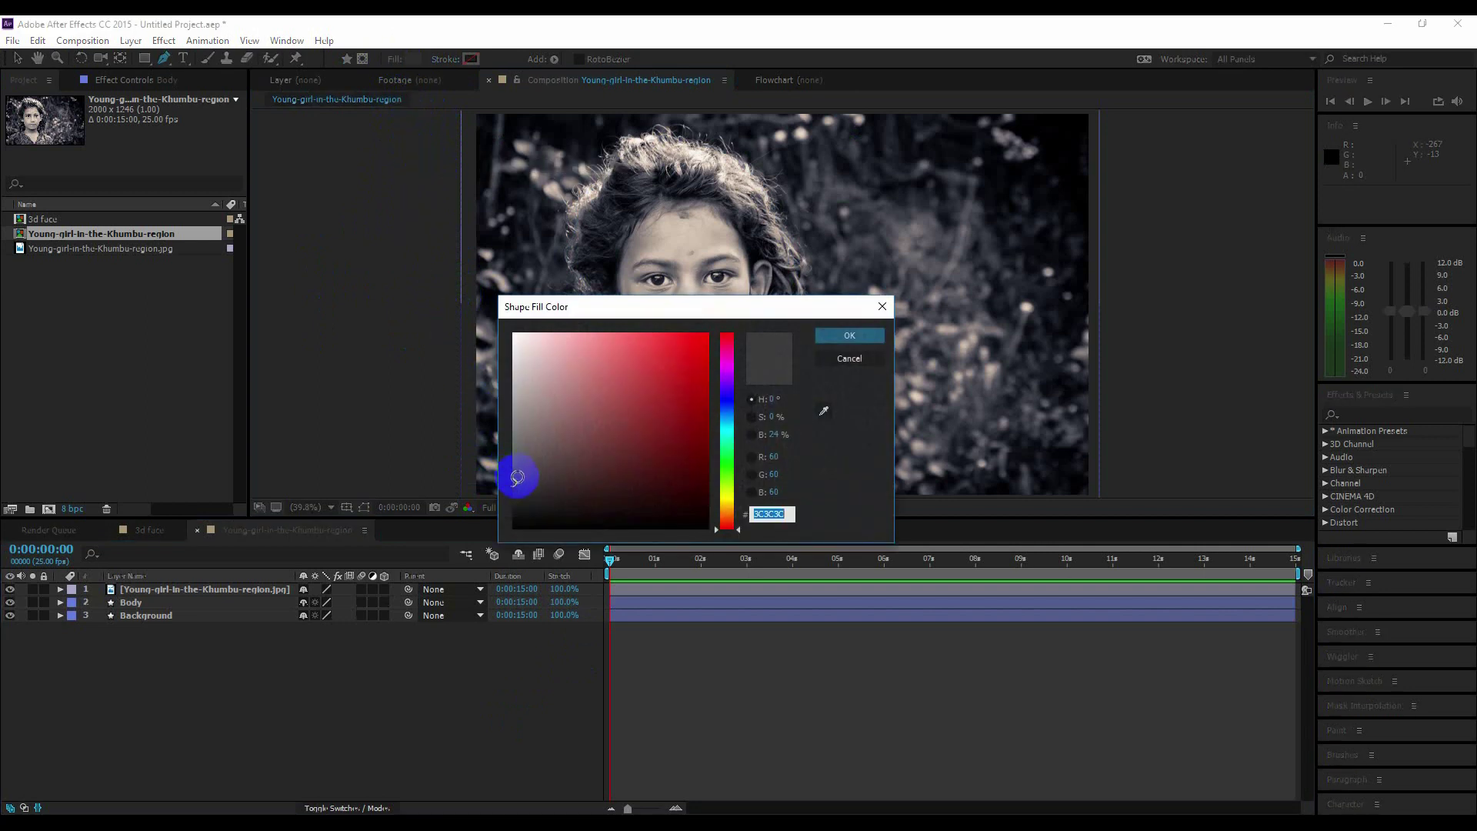
{"action": "left_click_drag", "start_coordinate": [517, 477], "coordinate": [519, 472]}
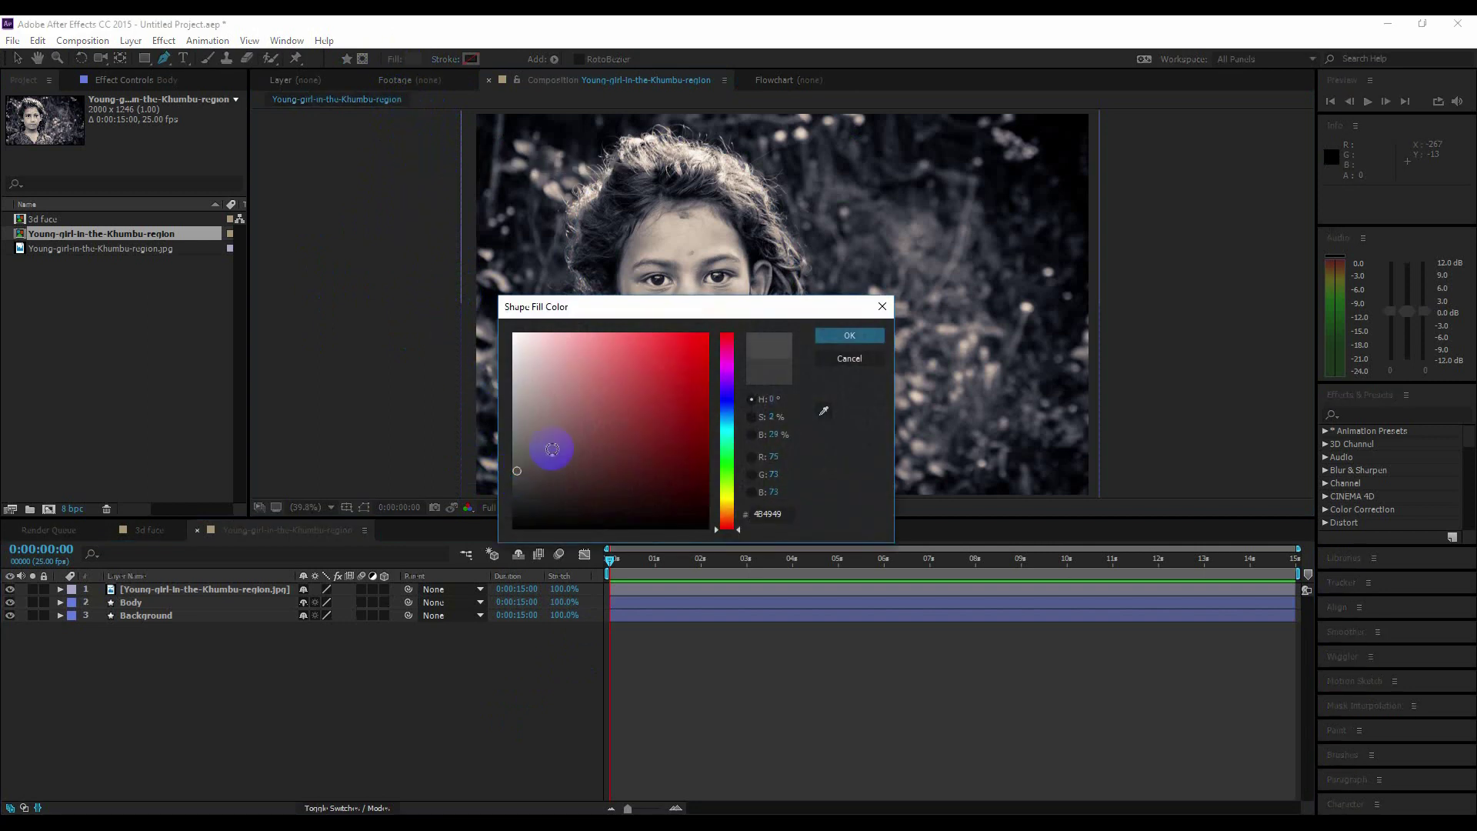
{"action": "left_click", "coordinate": [868, 335]}
- Trace the girl's face from chin to hairline, leaving out the ears, as a closed oval Pen shape
{"action": "left_click", "coordinate": [782, 304]}
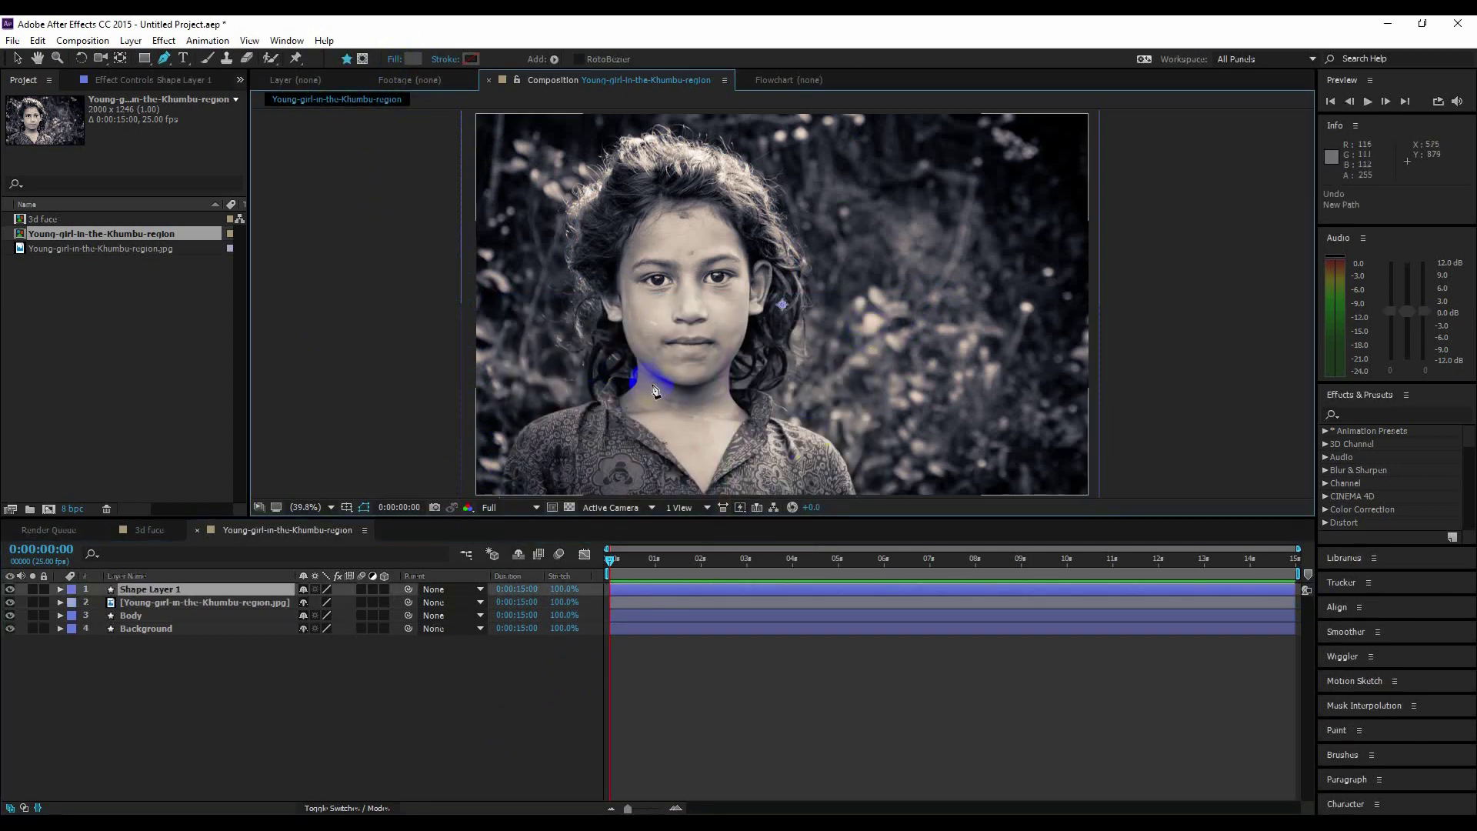
{"action": "left_click", "coordinate": [656, 376]}
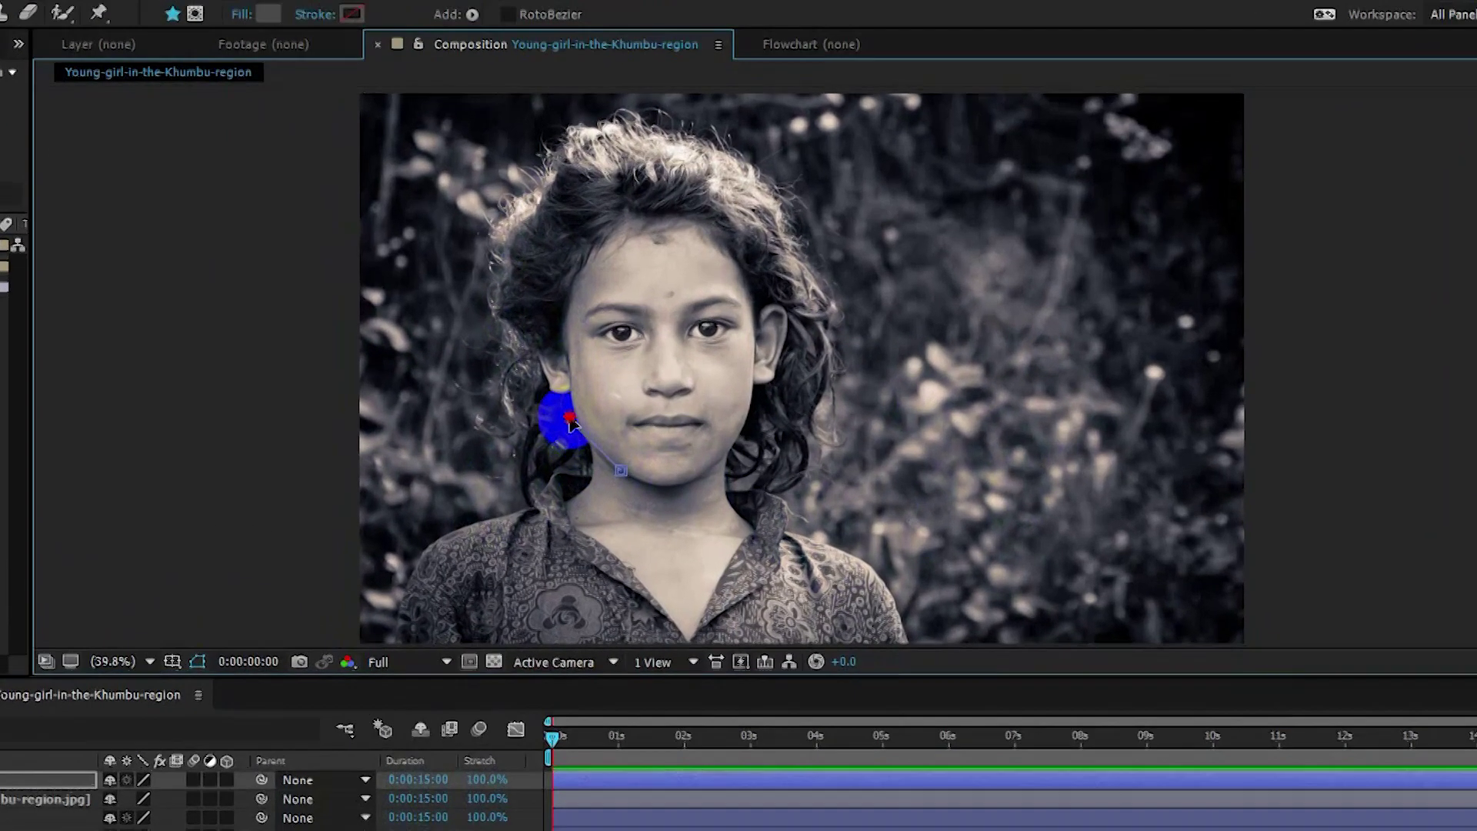
{"action": "left_click_drag", "start_coordinate": [621, 340], "coordinate": [615, 327]}
{"action": "left_click_drag", "start_coordinate": [535, 364], "coordinate": [535, 342]}
{"action": "left_click_drag", "start_coordinate": [549, 277], "coordinate": [626, 222]}
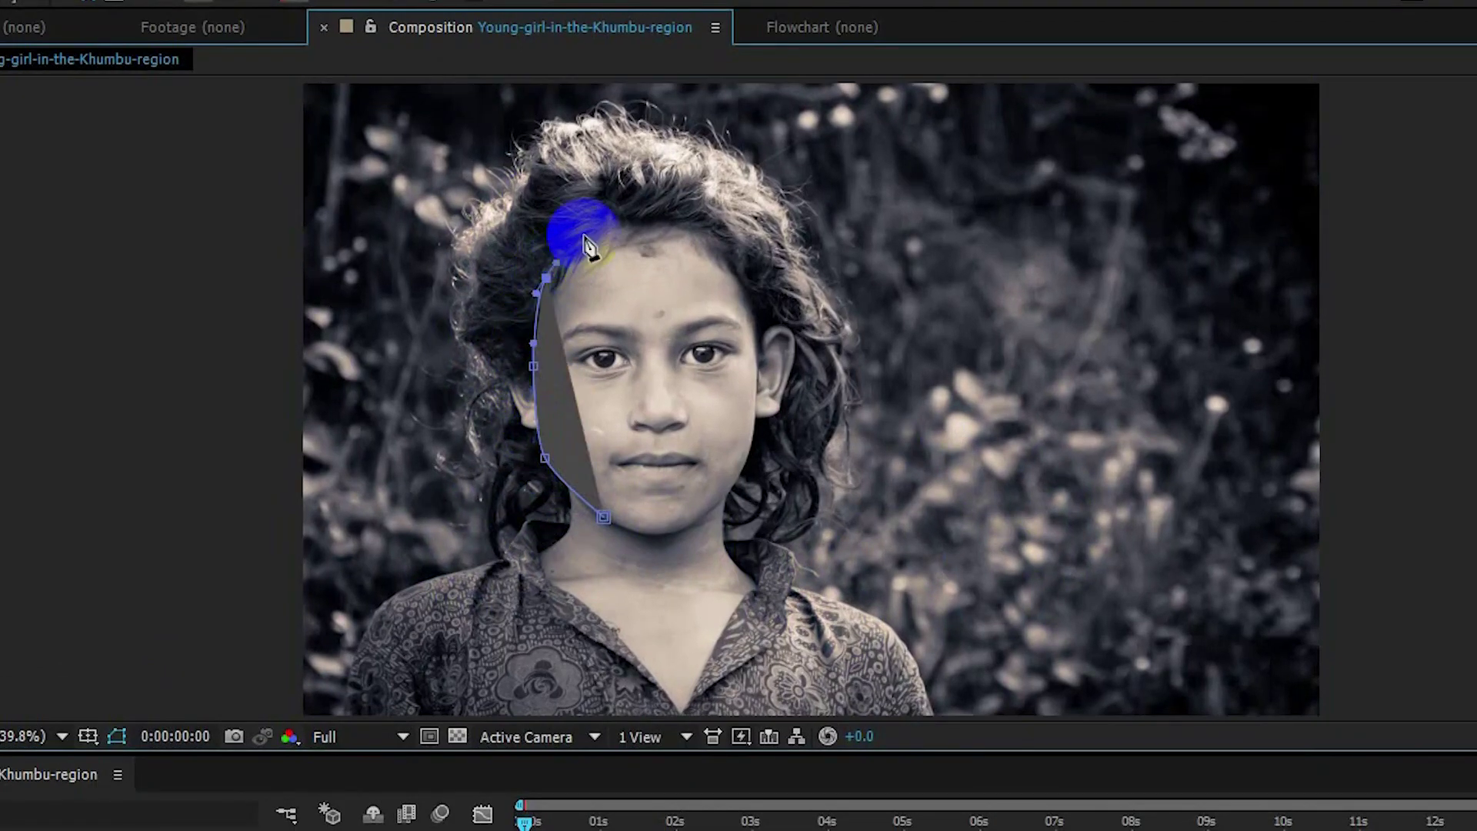
{"action": "left_click", "coordinate": [653, 222]}
{"action": "left_click", "coordinate": [723, 254]}
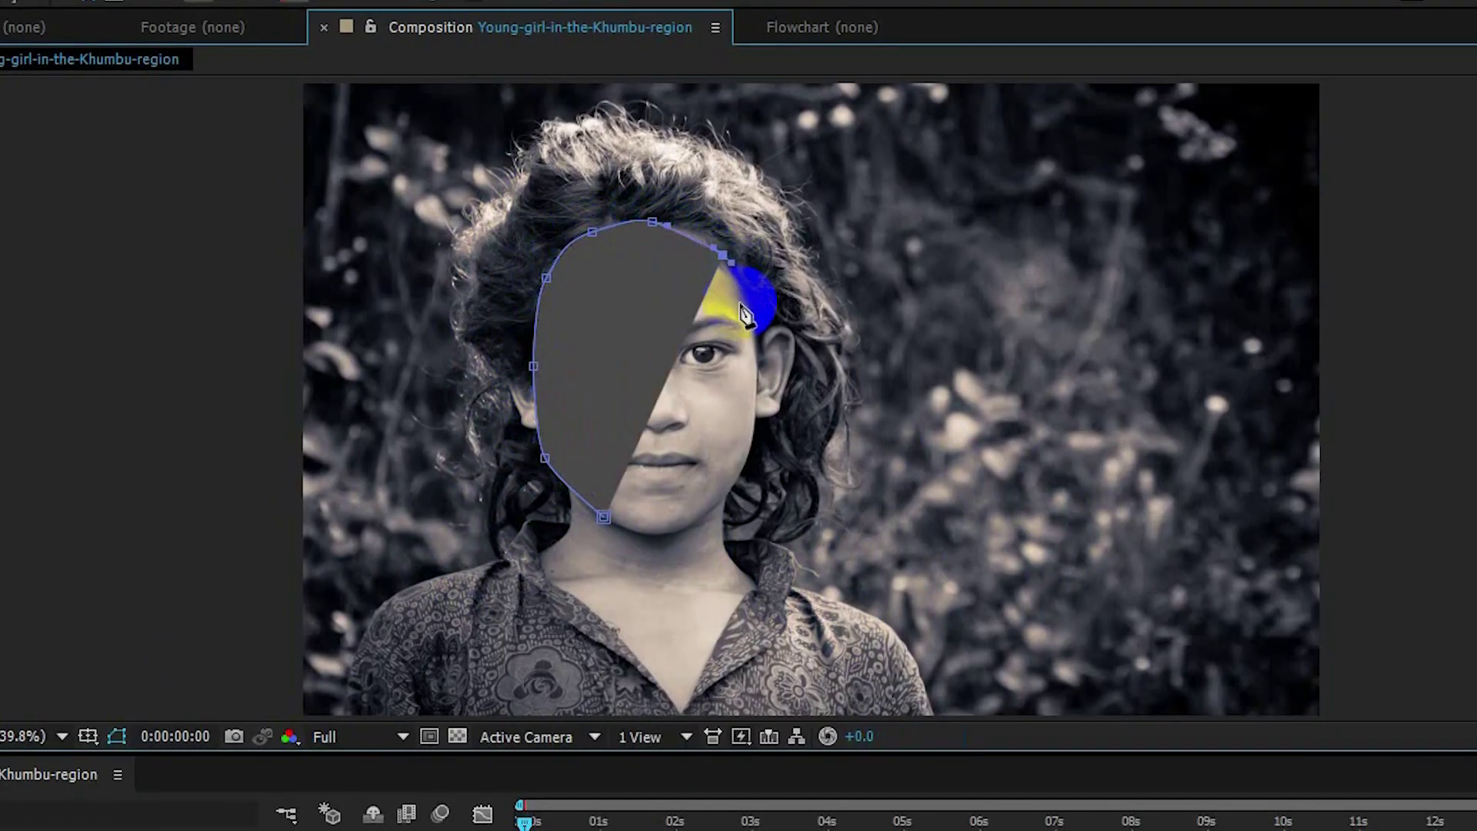
{"action": "left_click", "coordinate": [752, 331]}
{"action": "left_click", "coordinate": [756, 394]}
{"action": "left_click_drag", "start_coordinate": [734, 483], "coordinate": [638, 532]}
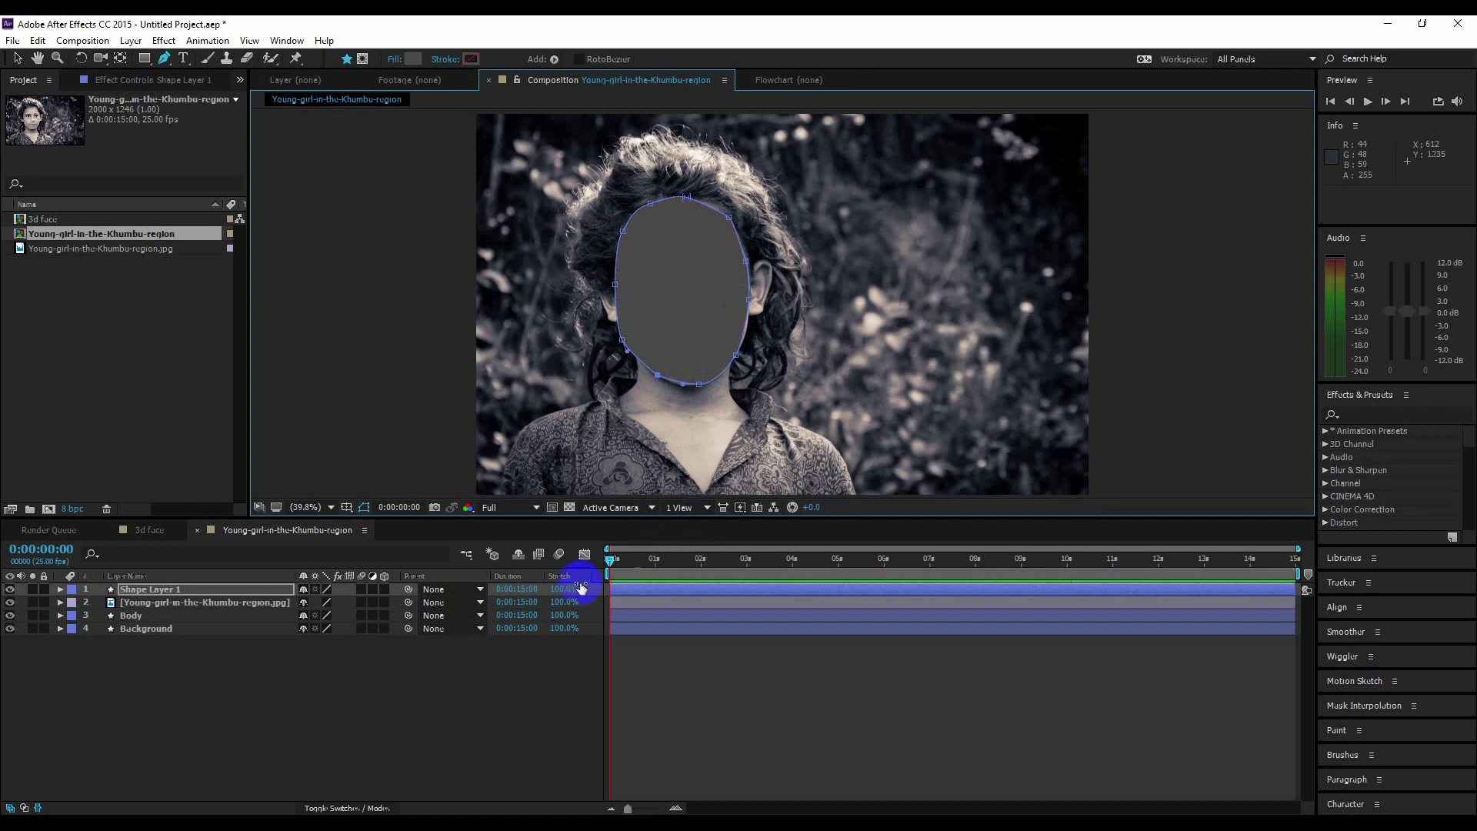
- Rename the face oval's shape layer to face and move it between the photo and Body layers
{"action": "right_click", "coordinate": [231, 589]}
{"action": "left_click", "coordinate": [299, 800]}
{"action": "type", "text": "face"}
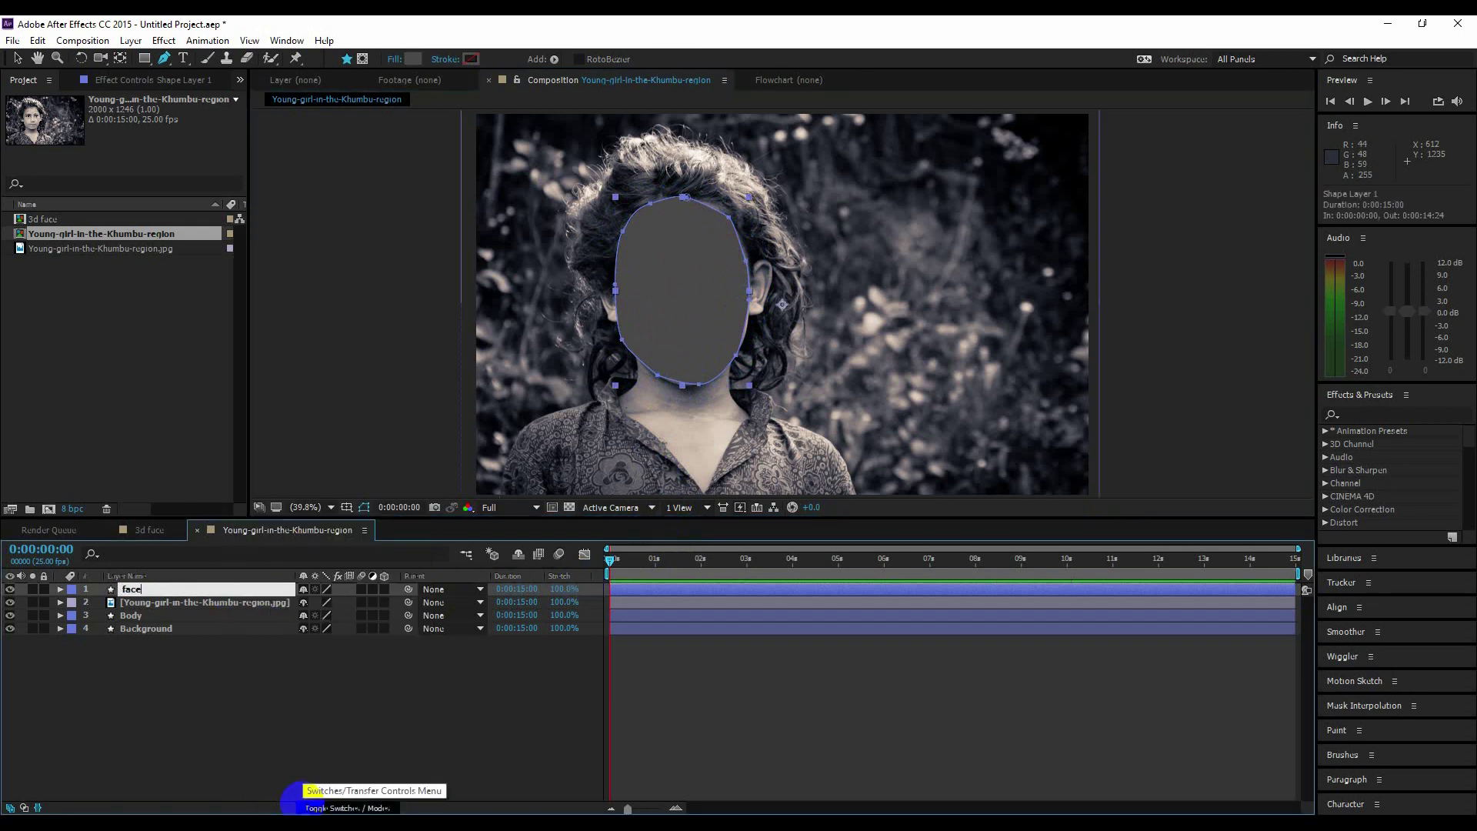
{"action": "key", "text": "Return"}
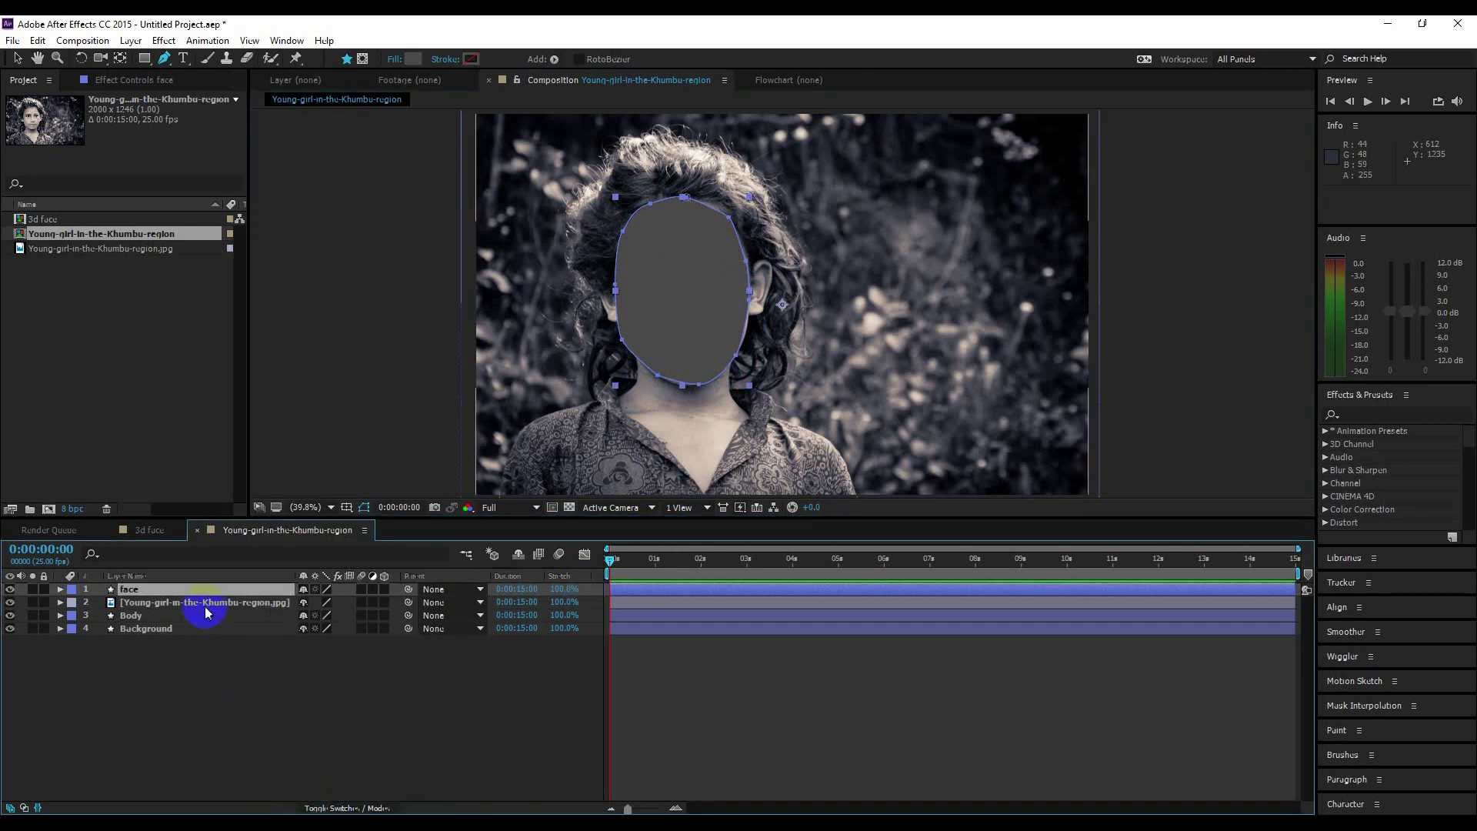
{"action": "left_click_drag", "start_coordinate": [217, 590], "coordinate": [218, 613]}
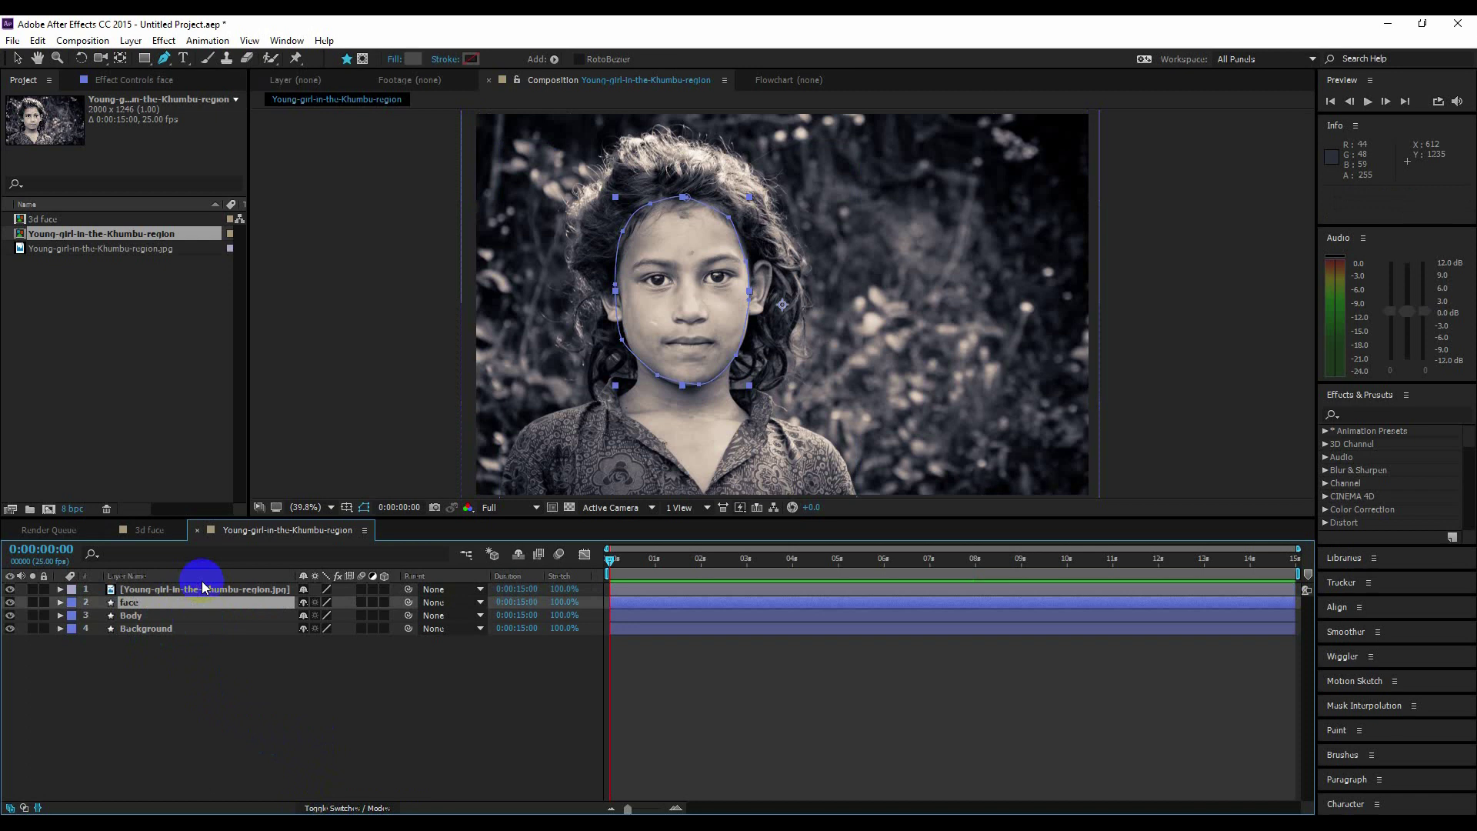
- Hide the photo layer, deselect the face layer to examine the stacked silhouettes, and show the photo again
{"action": "left_click", "coordinate": [10, 589]}
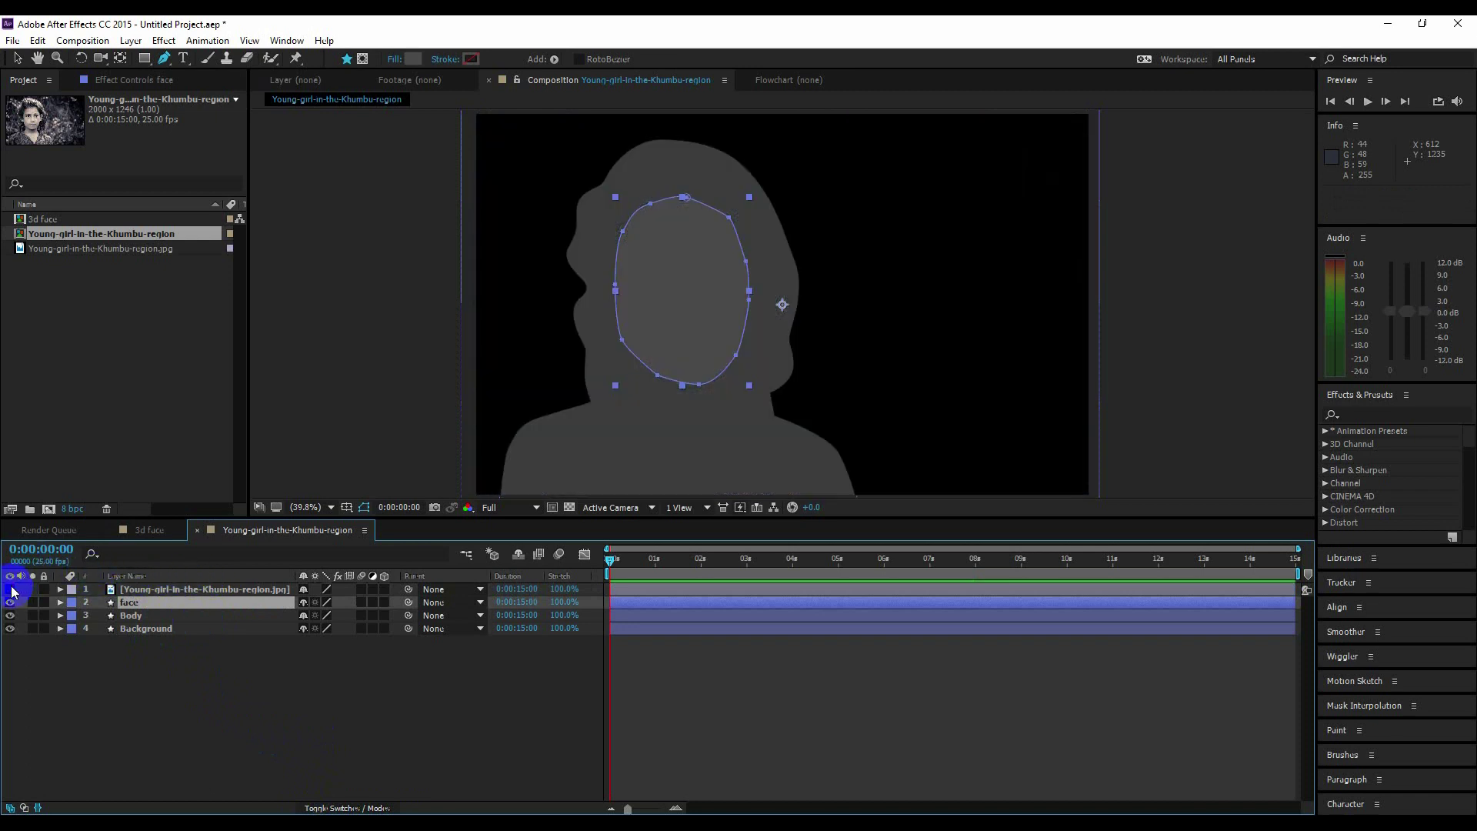
{"action": "left_click", "coordinate": [255, 681]}
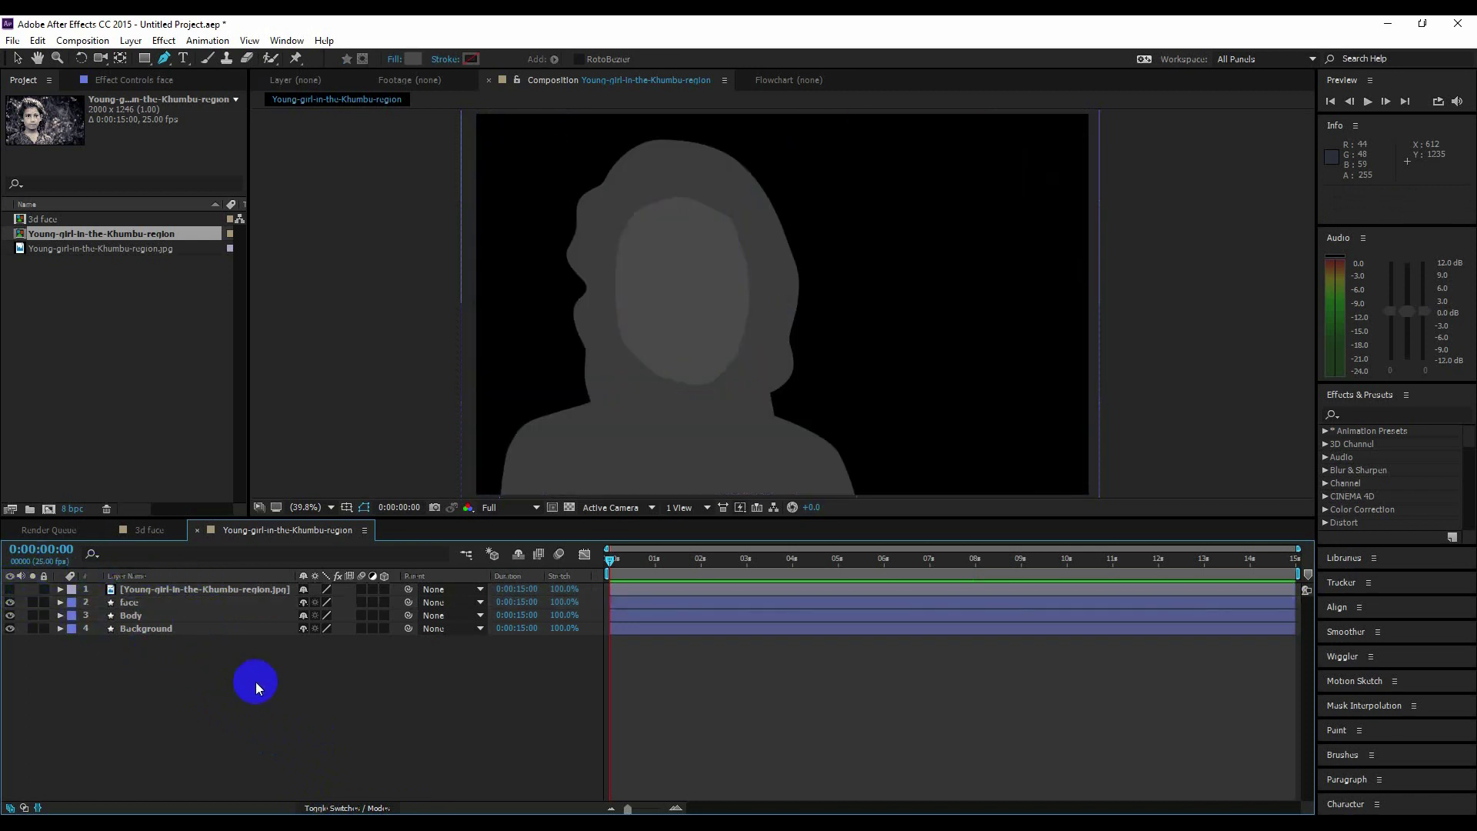
{"action": "left_click", "coordinate": [10, 589]}
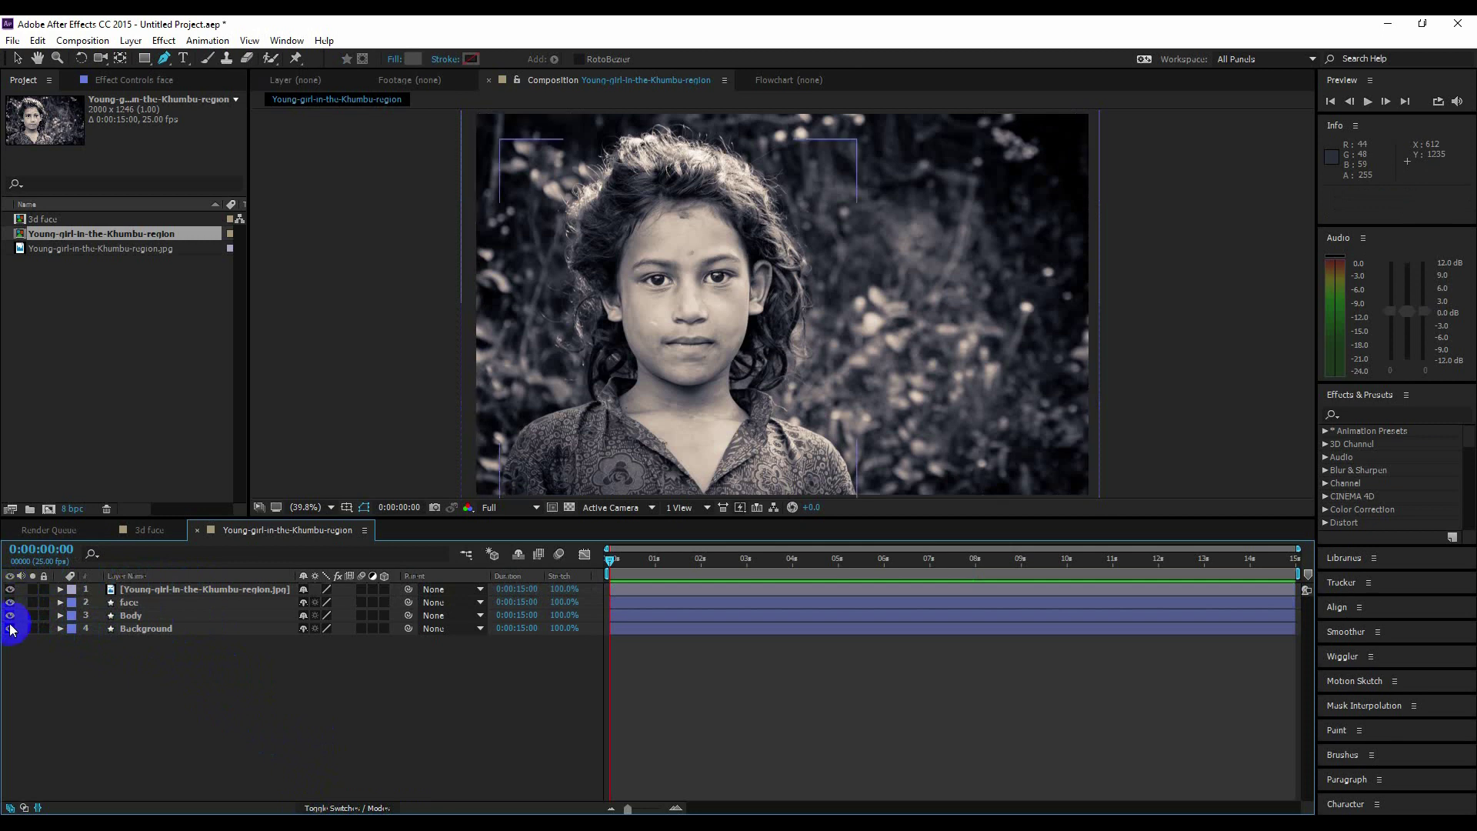
- Set the shape fill color to gray 444343 and trace a closed Pen shape around the eye socket on the photo's left side
{"action": "left_click", "coordinate": [413, 58]}
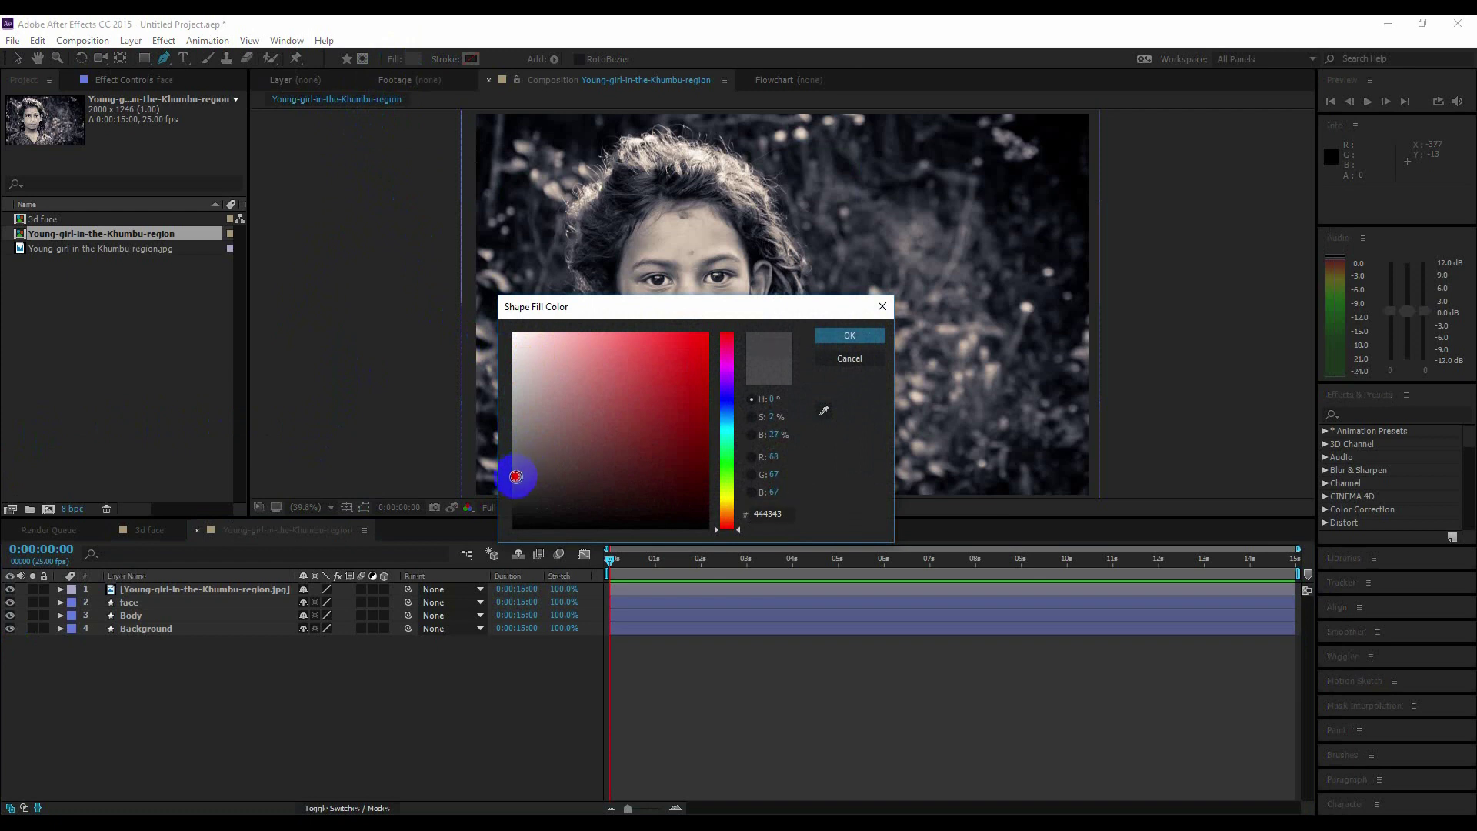
{"action": "left_click", "coordinate": [852, 336]}
{"action": "scroll", "coordinate": [671, 309], "scroll_direction": "up", "scroll_amount": 4}
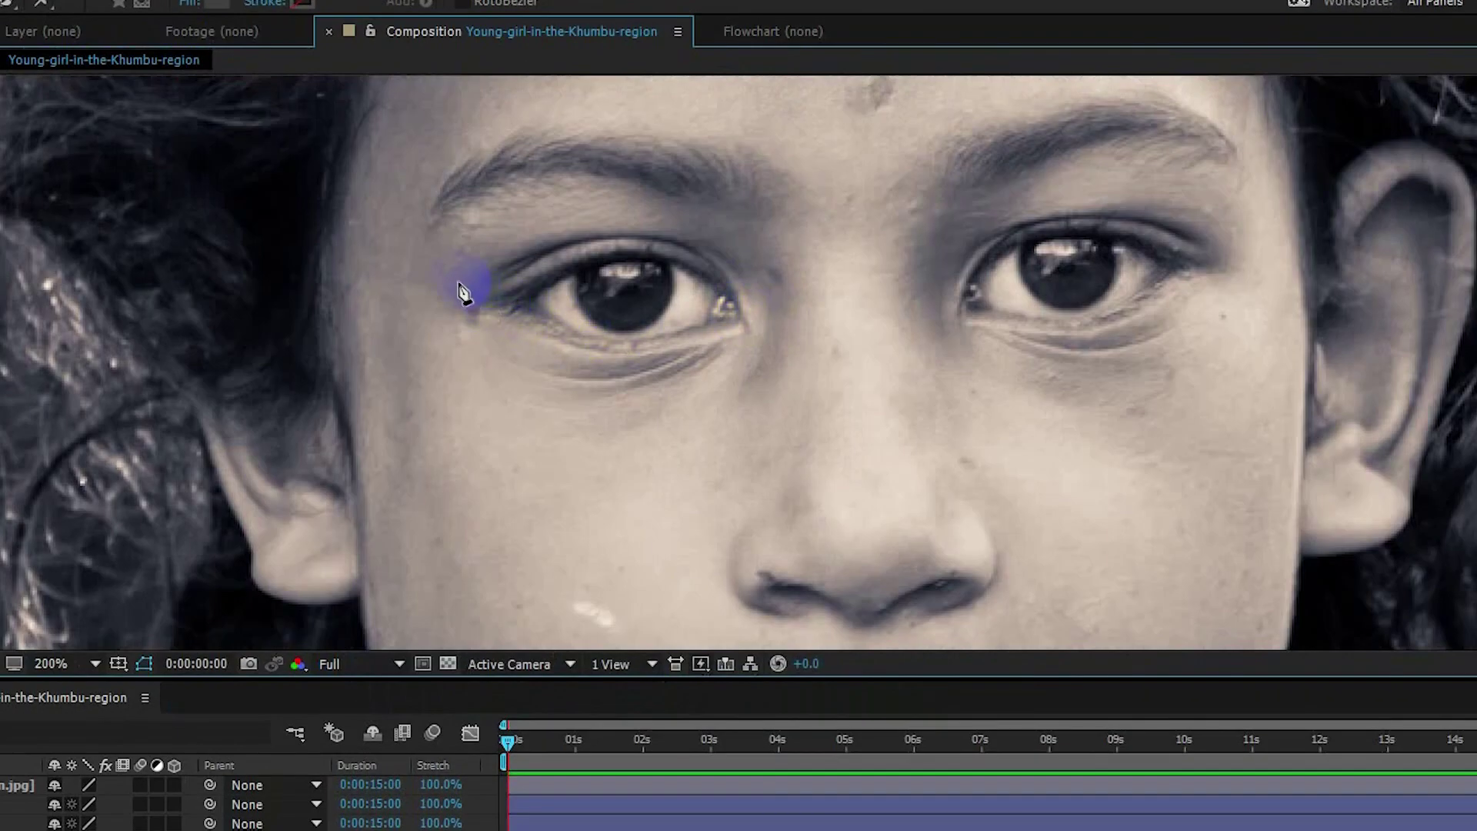
{"action": "left_click", "coordinate": [440, 281]}
{"action": "left_click_drag", "start_coordinate": [510, 209], "coordinate": [538, 199]}
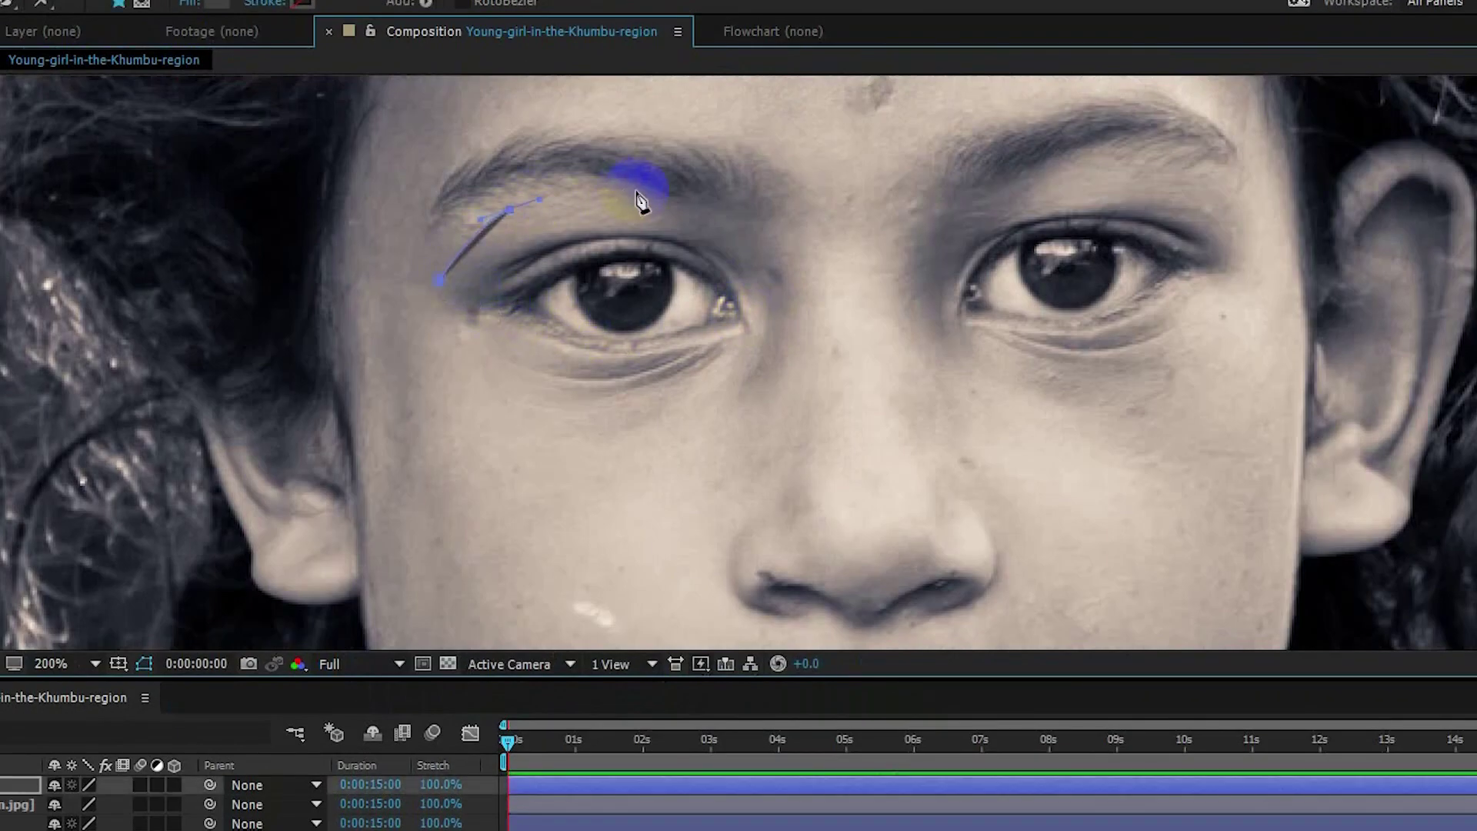
{"action": "left_click_drag", "start_coordinate": [646, 194], "coordinate": [680, 206]}
{"action": "left_click", "coordinate": [737, 241]}
{"action": "left_click", "coordinate": [767, 318]}
{"action": "left_click", "coordinate": [684, 382]}
{"action": "left_click", "coordinate": [567, 413]}
{"action": "left_click", "coordinate": [437, 362]}
{"action": "left_click", "coordinate": [439, 280]}
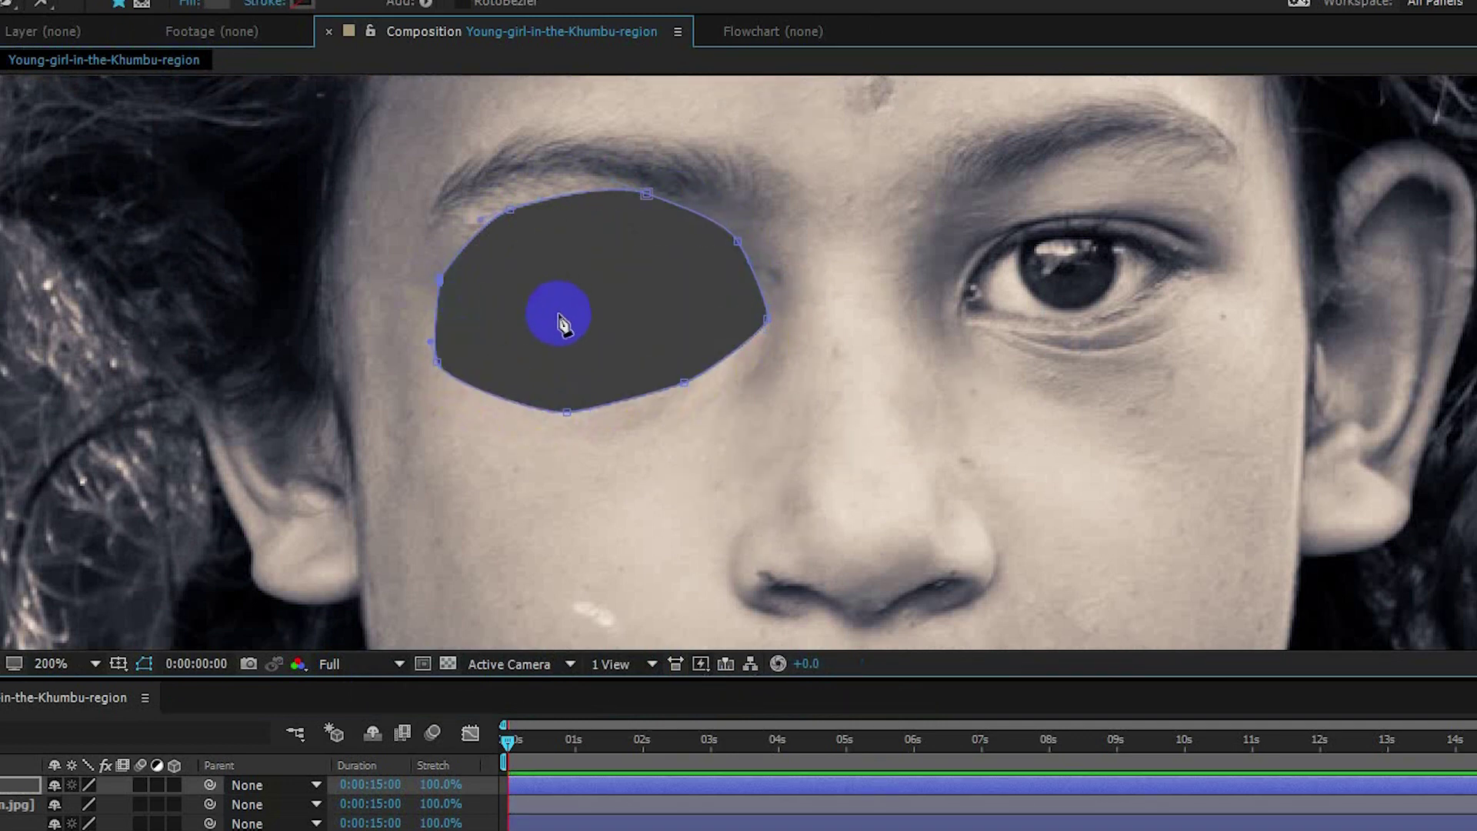
- Trace a matching closed Pen shape around the other eye socket on the same shape layer
{"action": "left_click", "coordinate": [938, 301]}
{"action": "left_click_drag", "start_coordinate": [962, 216], "coordinate": [1065, 169]}
{"action": "left_click_drag", "start_coordinate": [1133, 165], "coordinate": [1160, 167]}
{"action": "left_click_drag", "start_coordinate": [1219, 196], "coordinate": [1236, 210]}
{"action": "left_click_drag", "start_coordinate": [1258, 265], "coordinate": [1258, 284]}
{"action": "left_click_drag", "start_coordinate": [1208, 347], "coordinate": [1187, 360]}
{"action": "left_click_drag", "start_coordinate": [1079, 395], "coordinate": [1058, 393]}
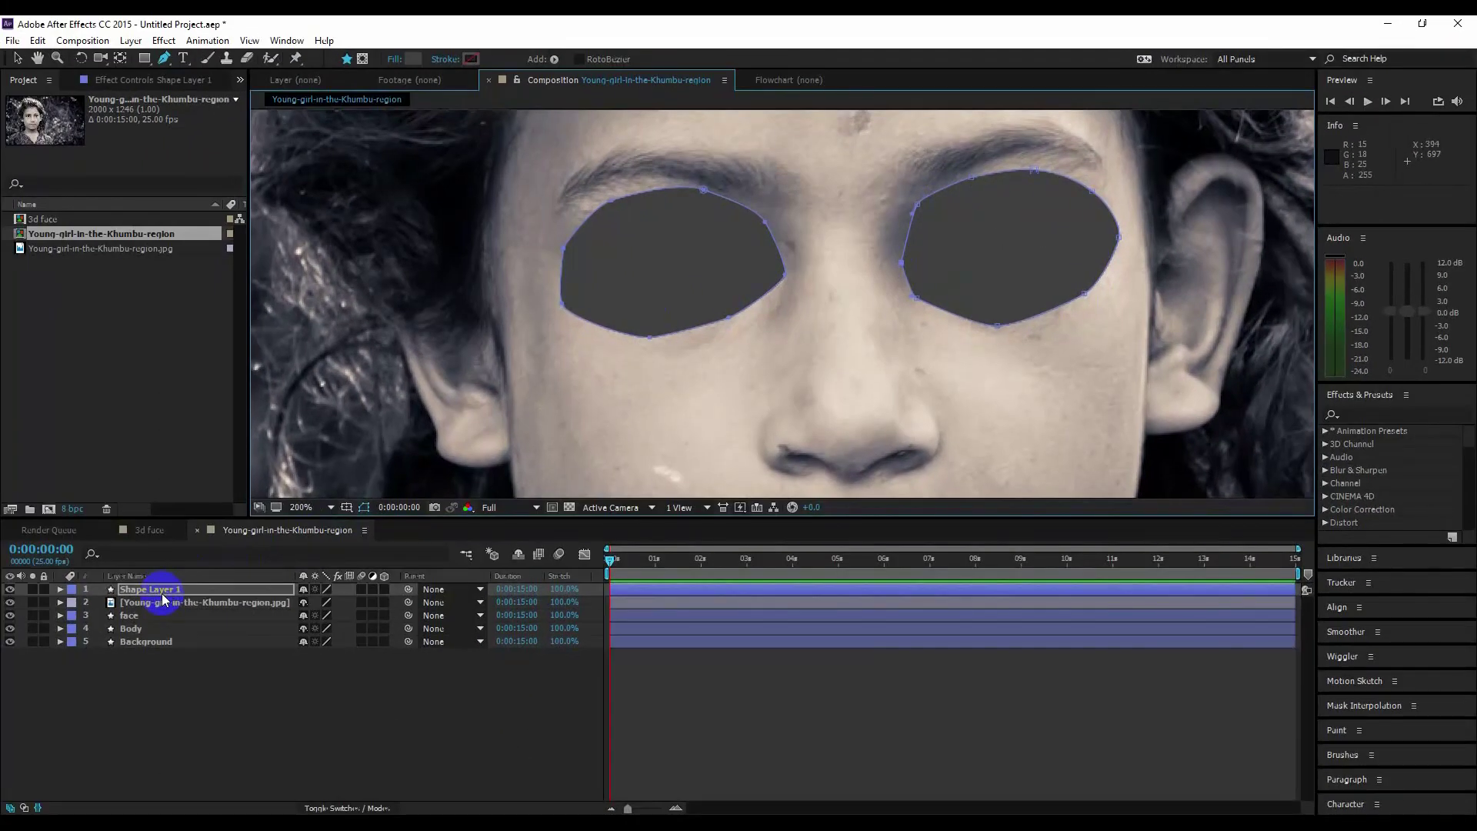
- Rename the eye sockets' shape layer to eyes and move it between the photo and face layers
{"action": "right_click", "coordinate": [162, 595]}
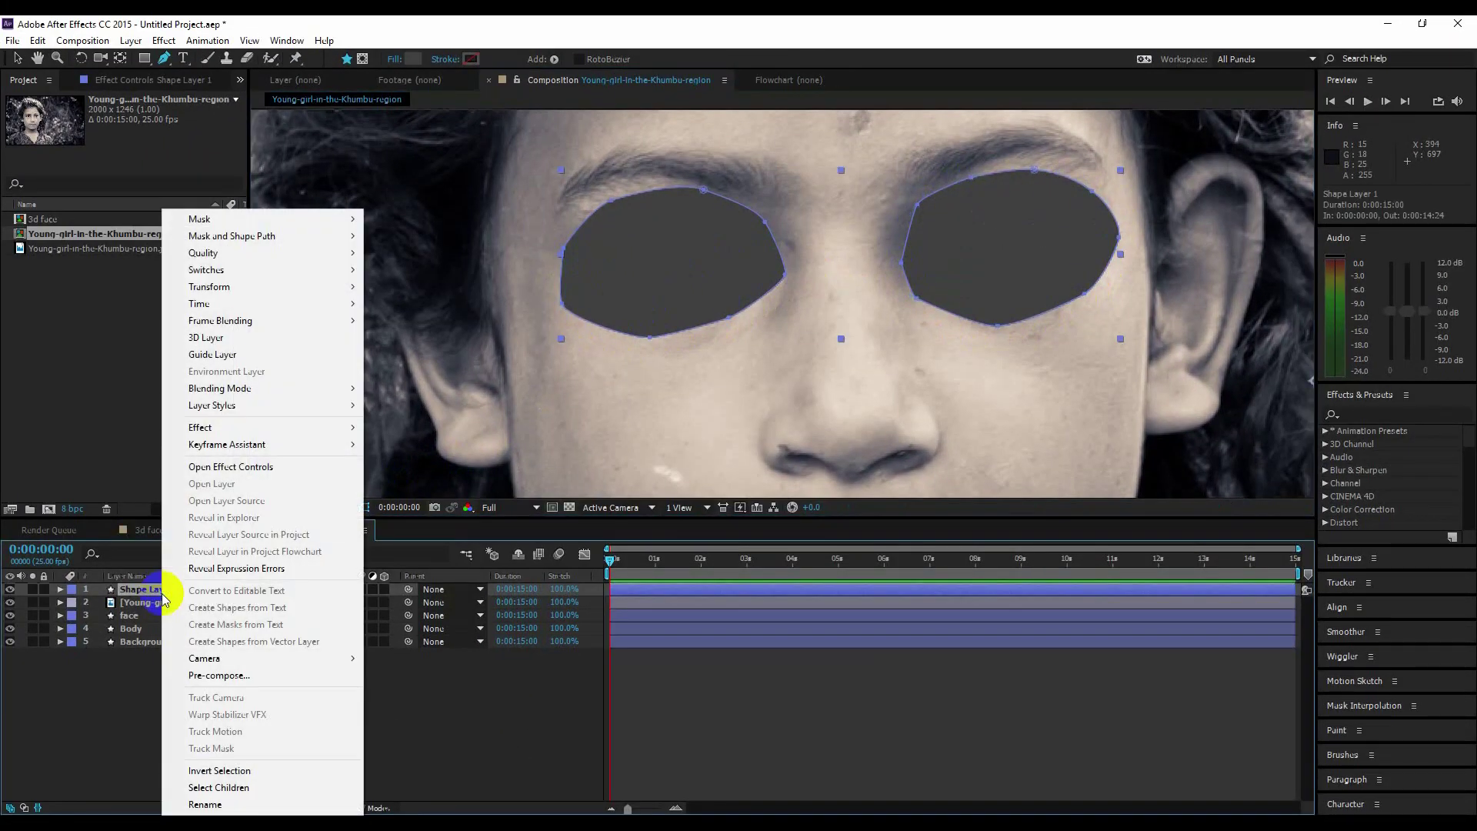
{"action": "left_click", "coordinate": [205, 804]}
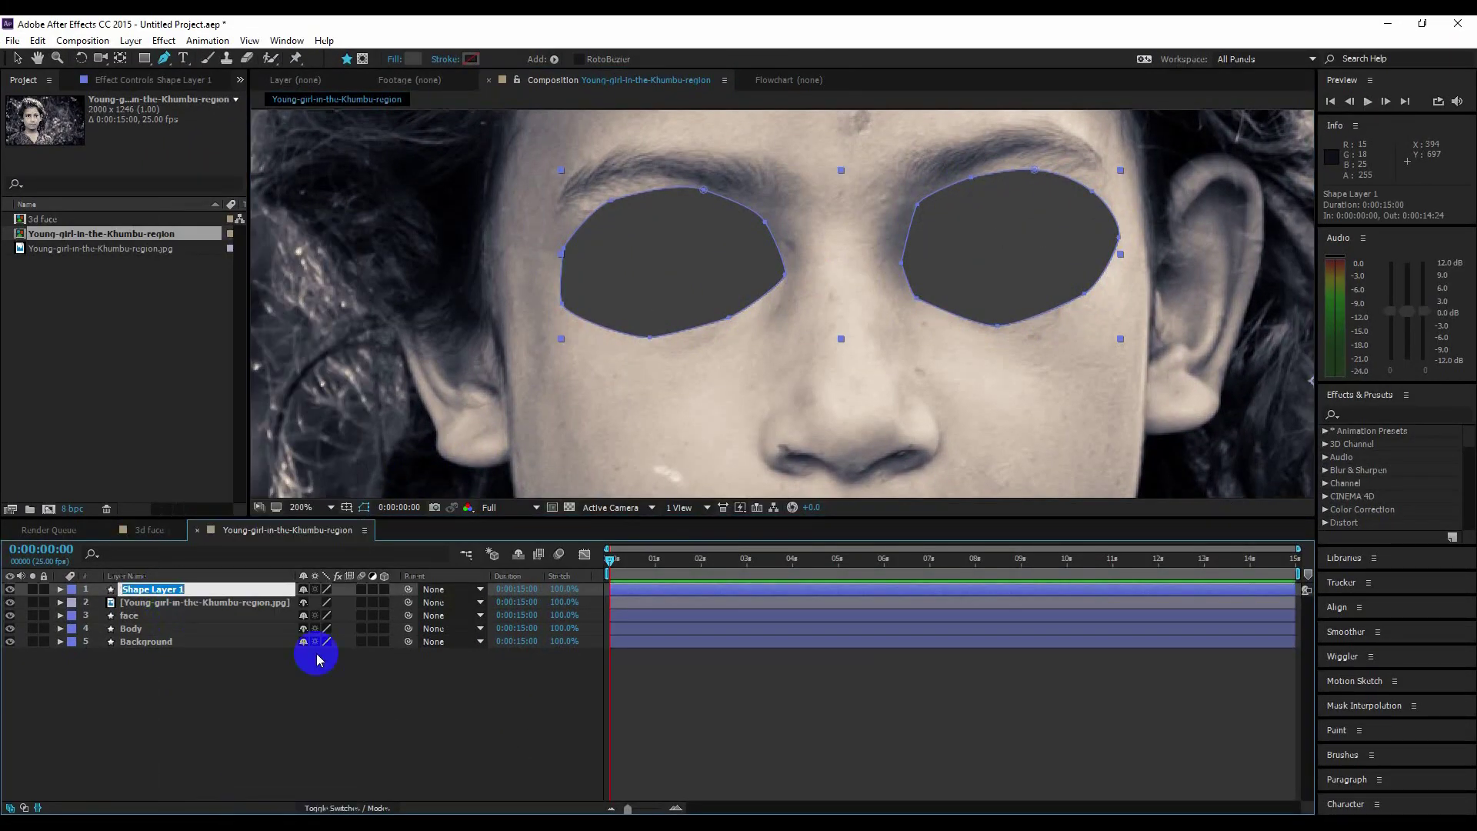
{"action": "type", "text": "eyes"}
{"action": "key", "text": "Return"}
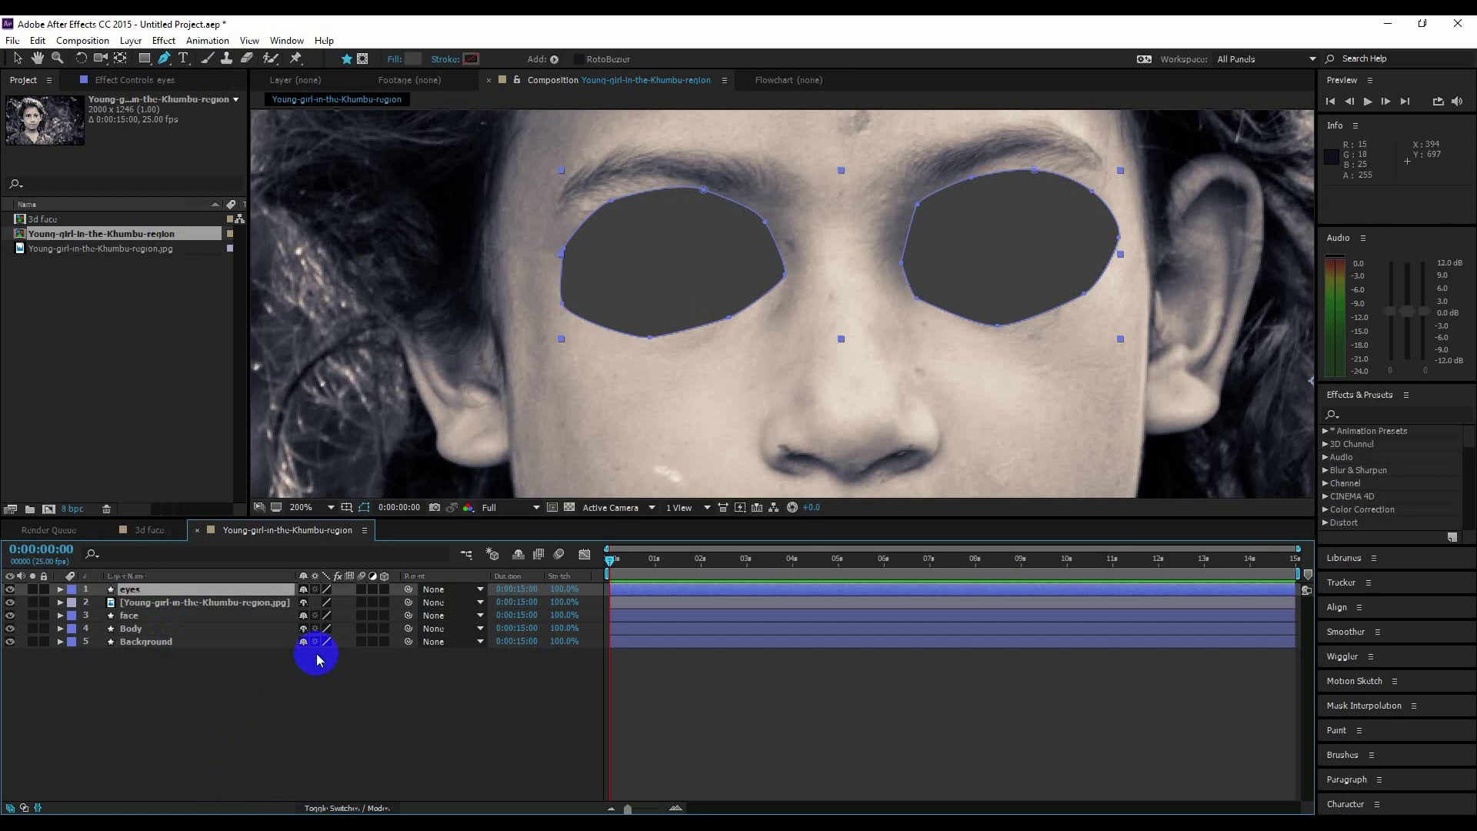
{"action": "left_click_drag", "start_coordinate": [156, 595], "coordinate": [165, 613]}
- Hide the photo layer, deselect the eyes layer to examine the eye shapes against the face, and show the photo again
{"action": "scroll", "coordinate": [1194, 415], "scroll_direction": "down", "scroll_amount": 2}
{"action": "scroll", "coordinate": [1194, 415], "scroll_direction": "down", "scroll_amount": 1}
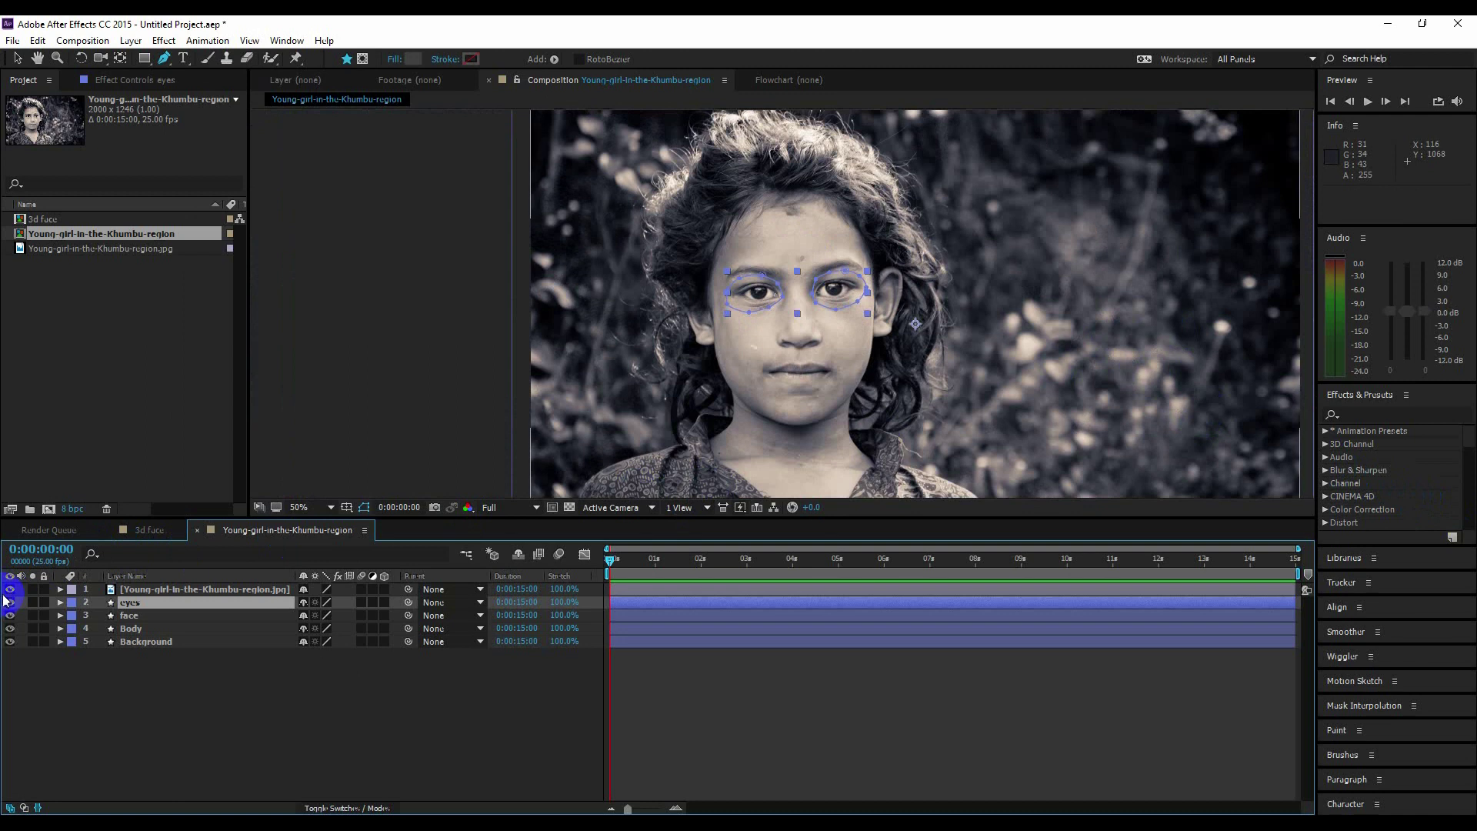
{"action": "left_click", "coordinate": [9, 589]}
{"action": "left_click", "coordinate": [201, 708]}
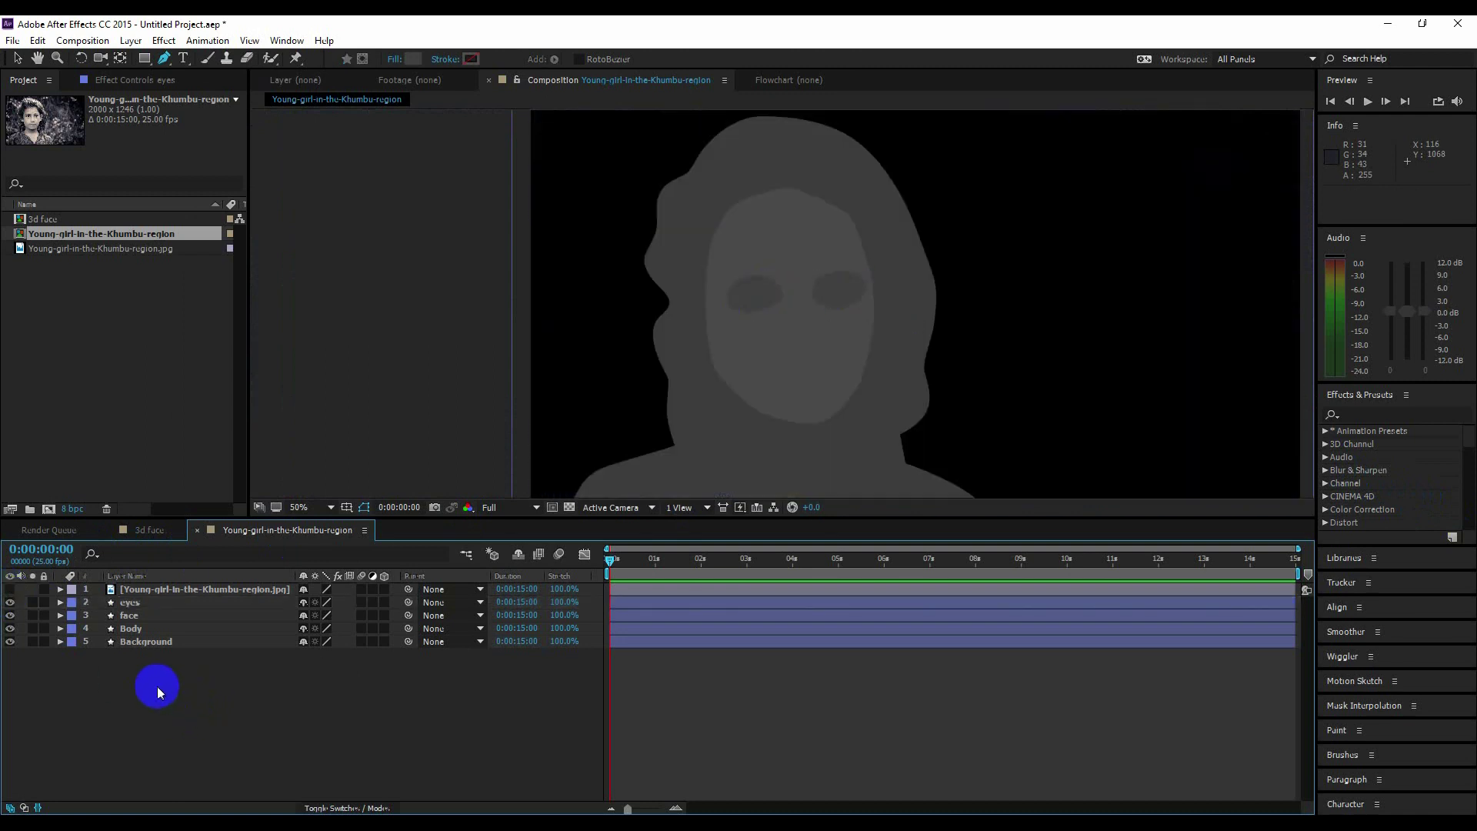
{"action": "left_click", "coordinate": [10, 589]}
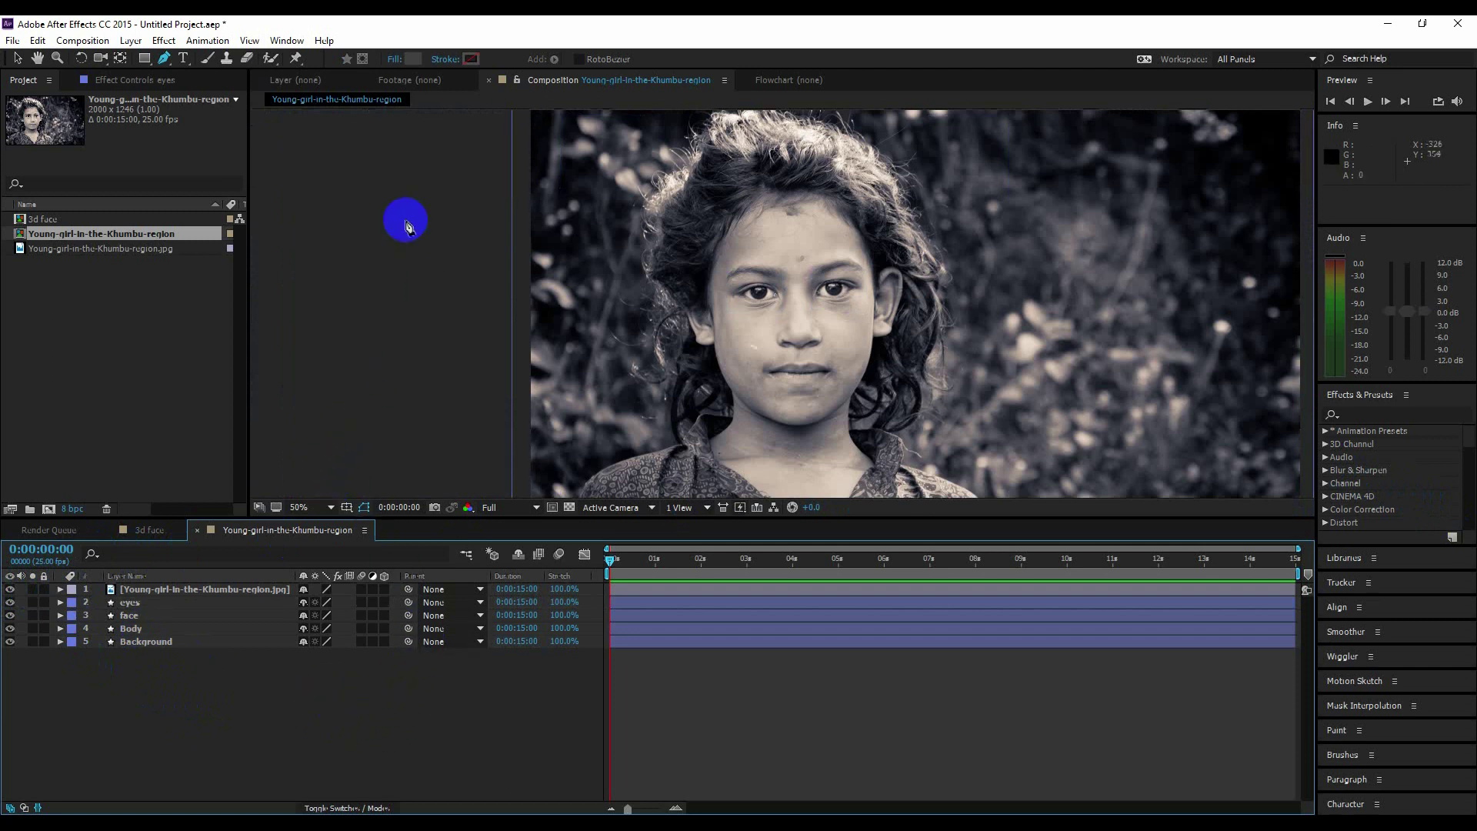
- Set the shape fill color to gray 525050 and trace the tip and nostrils of the nose as a closed Pen shape
{"action": "left_click", "coordinate": [418, 59]}
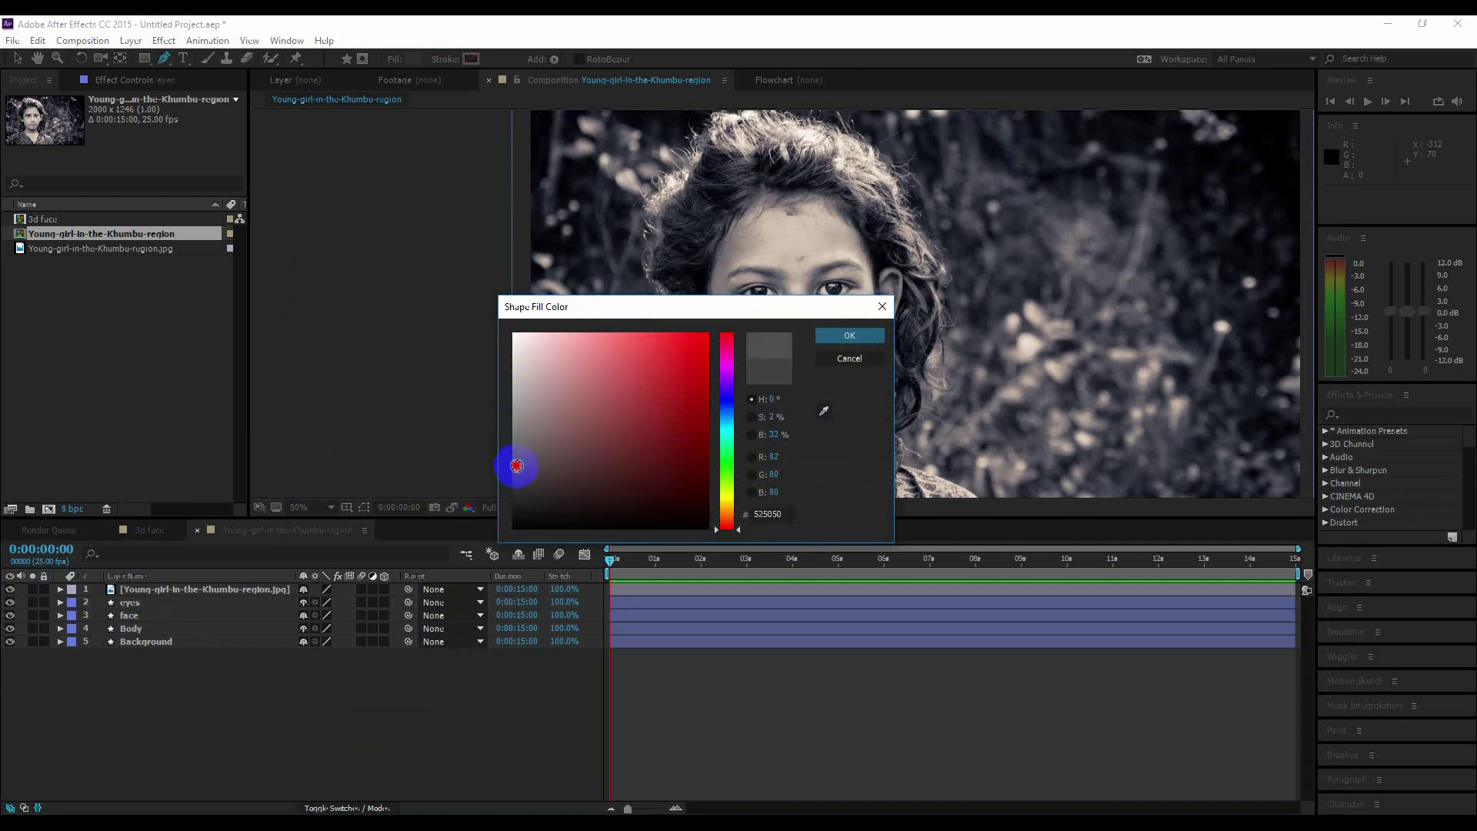
{"action": "left_click", "coordinate": [846, 335]}
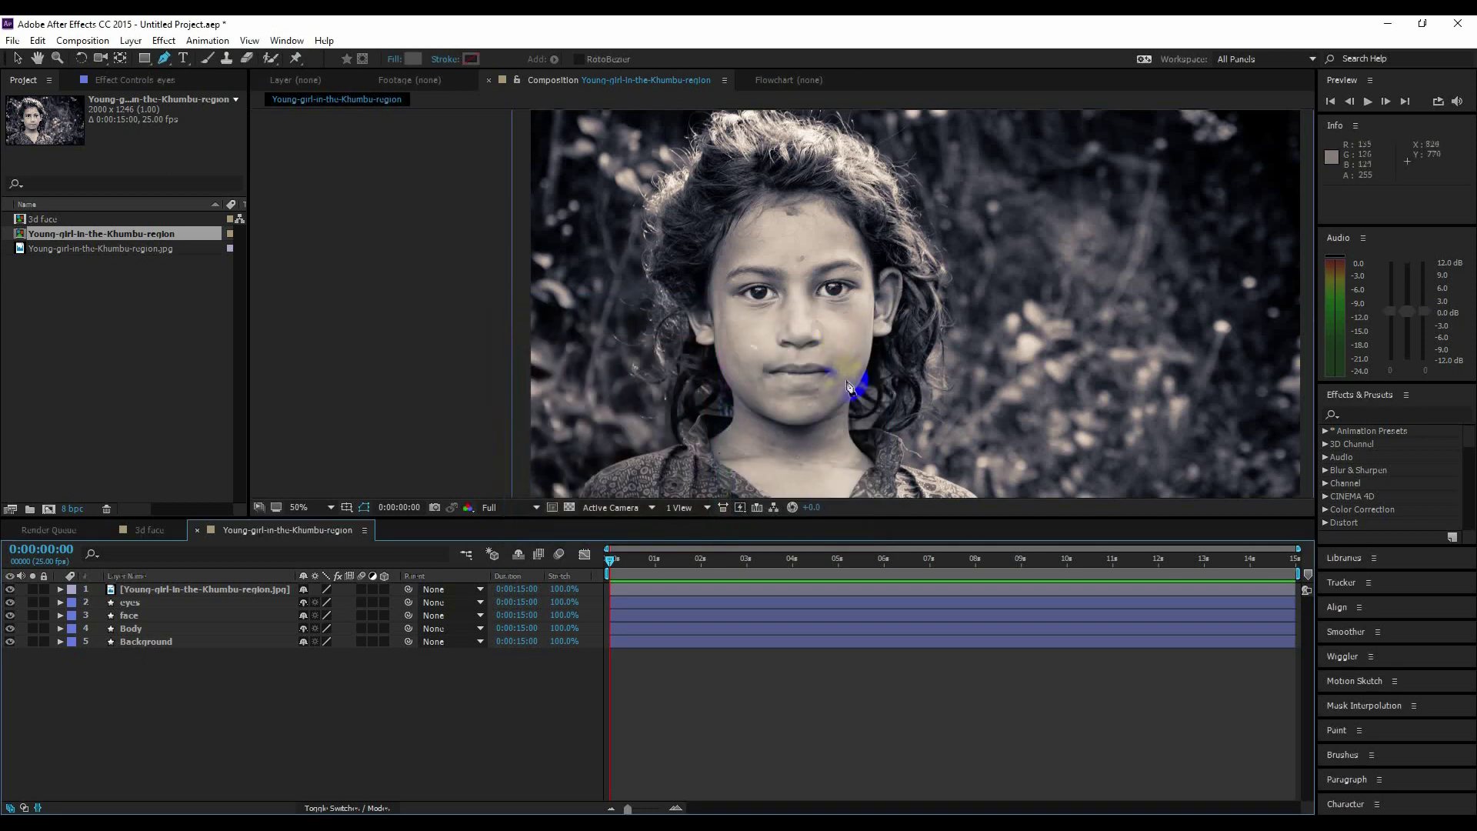
{"action": "scroll", "coordinate": [741, 315], "scroll_direction": "up", "scroll_amount": 1}
{"action": "left_click", "coordinate": [823, 340]}
{"action": "left_click_drag", "start_coordinate": [809, 359], "coordinate": [830, 376]}
{"action": "left_click_drag", "start_coordinate": [843, 373], "coordinate": [848, 374]}
{"action": "left_click_drag", "start_coordinate": [863, 377], "coordinate": [870, 377]}
{"action": "left_click_drag", "start_coordinate": [902, 365], "coordinate": [903, 357]}
{"action": "left_click_drag", "start_coordinate": [892, 340], "coordinate": [843, 333]}
{"action": "left_click", "coordinate": [855, 330]}
{"action": "key", "text": "ctrl+z"}
{"action": "left_click", "coordinate": [823, 339]}
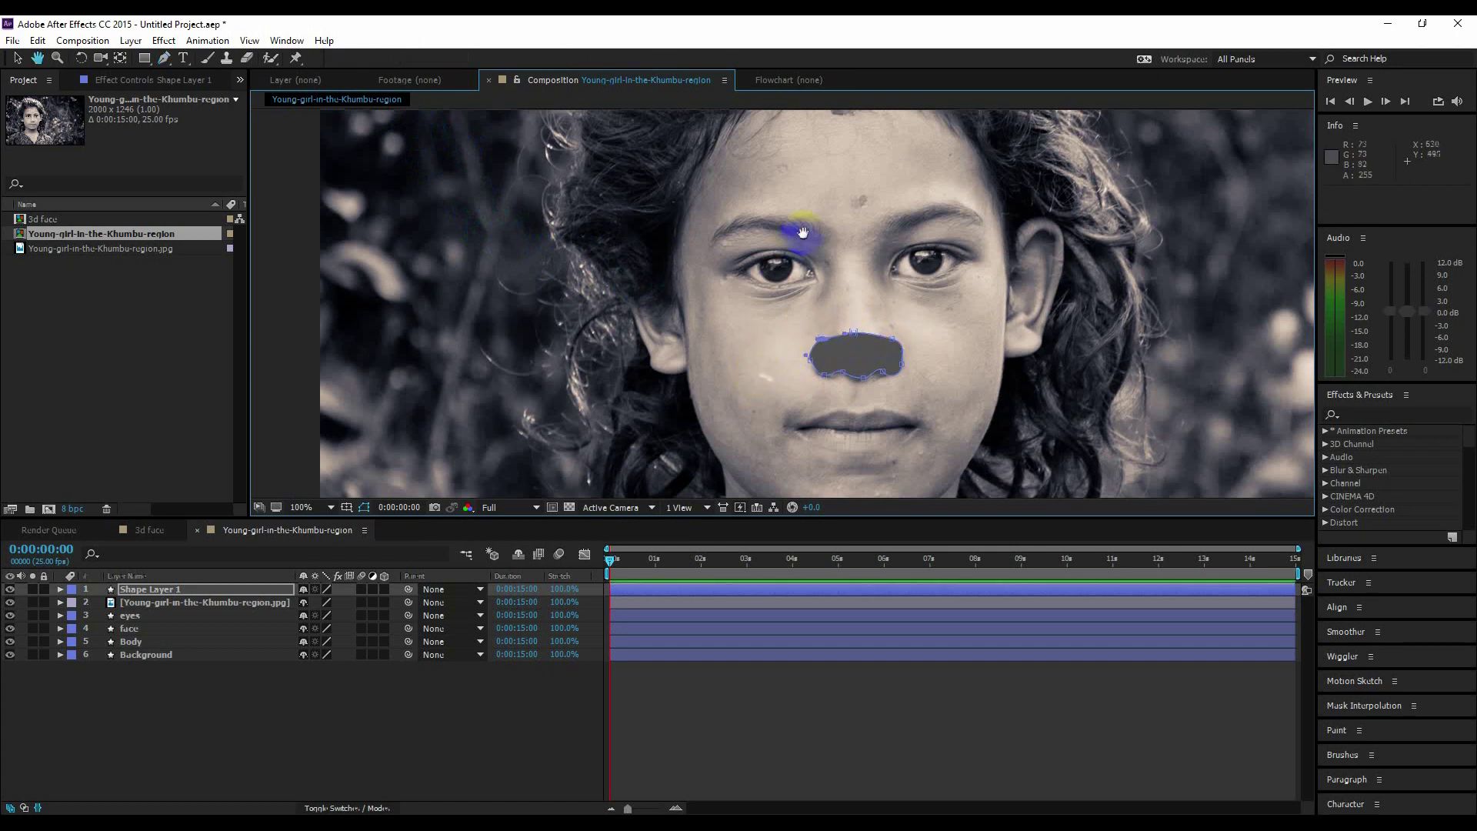
- Trace the forehead from above the eyebrows up to the hairline as a closed Pen shape on the nose's shape layer
{"action": "scroll", "coordinate": [801, 240], "scroll_direction": "up", "scroll_amount": 3}
{"action": "left_click_drag", "start_coordinate": [693, 358], "coordinate": [704, 356]}
{"action": "left_click_drag", "start_coordinate": [745, 340], "coordinate": [810, 332]}
{"action": "left_click_drag", "start_coordinate": [853, 338], "coordinate": [865, 337]}
{"action": "left_click_drag", "start_coordinate": [935, 323], "coordinate": [976, 279]}
{"action": "left_click", "coordinate": [980, 328]}
{"action": "left_click_drag", "start_coordinate": [936, 232], "coordinate": [852, 208]}
{"action": "left_click", "coordinate": [693, 358]}
- Trace the chin from just below the lips to the jawline as a closed Pen shape on the same layer
{"action": "left_click_drag", "start_coordinate": [801, 392], "coordinate": [841, 170]}
{"action": "left_click", "coordinate": [817, 374]}
{"action": "left_click_drag", "start_coordinate": [880, 373], "coordinate": [899, 372]}
{"action": "left_click_drag", "start_coordinate": [946, 370], "coordinate": [956, 370]}
{"action": "left_click", "coordinate": [977, 366]}
{"action": "left_click", "coordinate": [972, 401]}
{"action": "left_click", "coordinate": [943, 429]}
{"action": "left_click", "coordinate": [886, 445]}
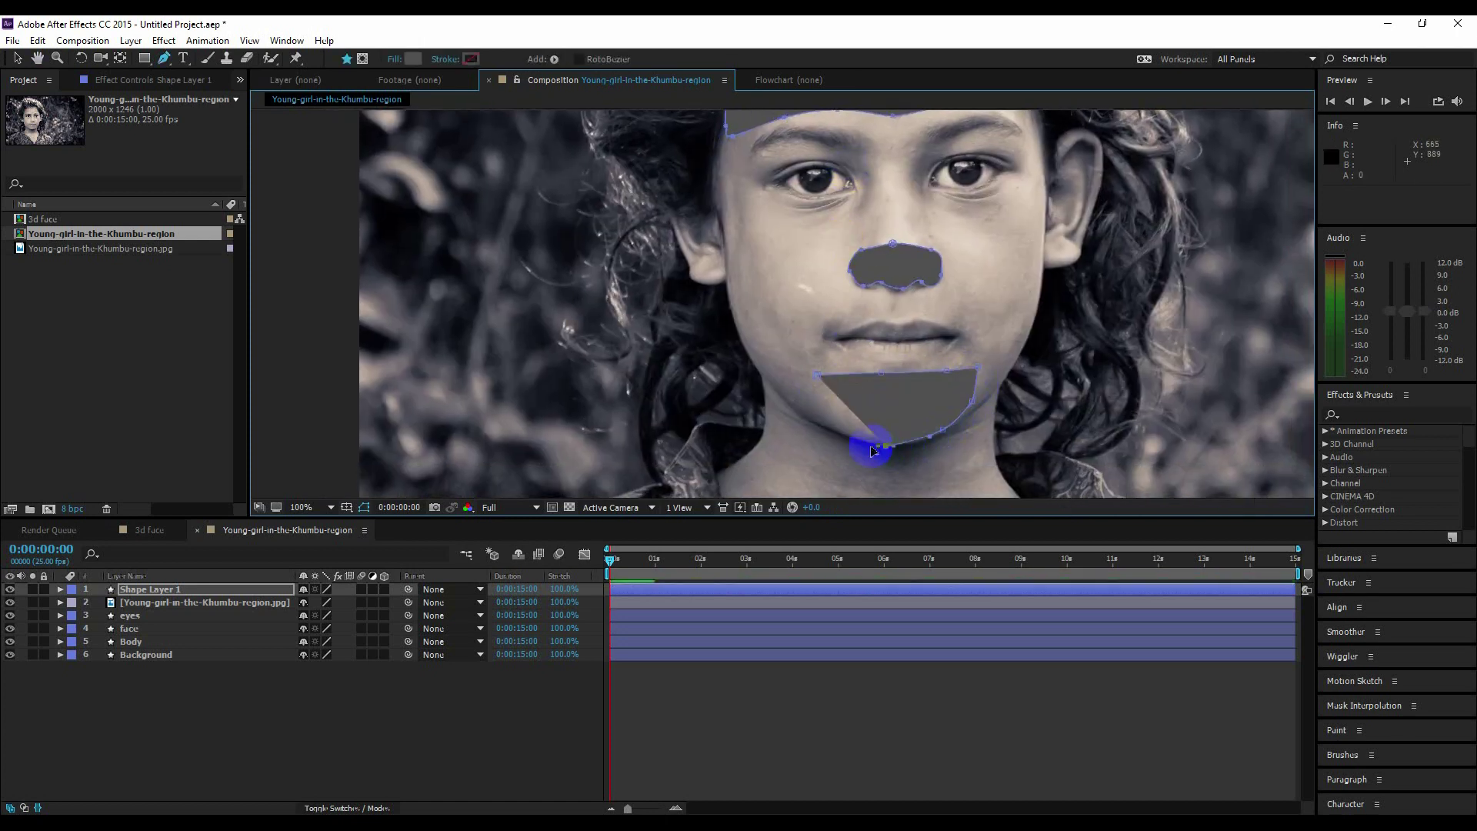
{"action": "left_click", "coordinate": [844, 435]}
{"action": "left_click", "coordinate": [823, 420]}
{"action": "left_click", "coordinate": [817, 375]}
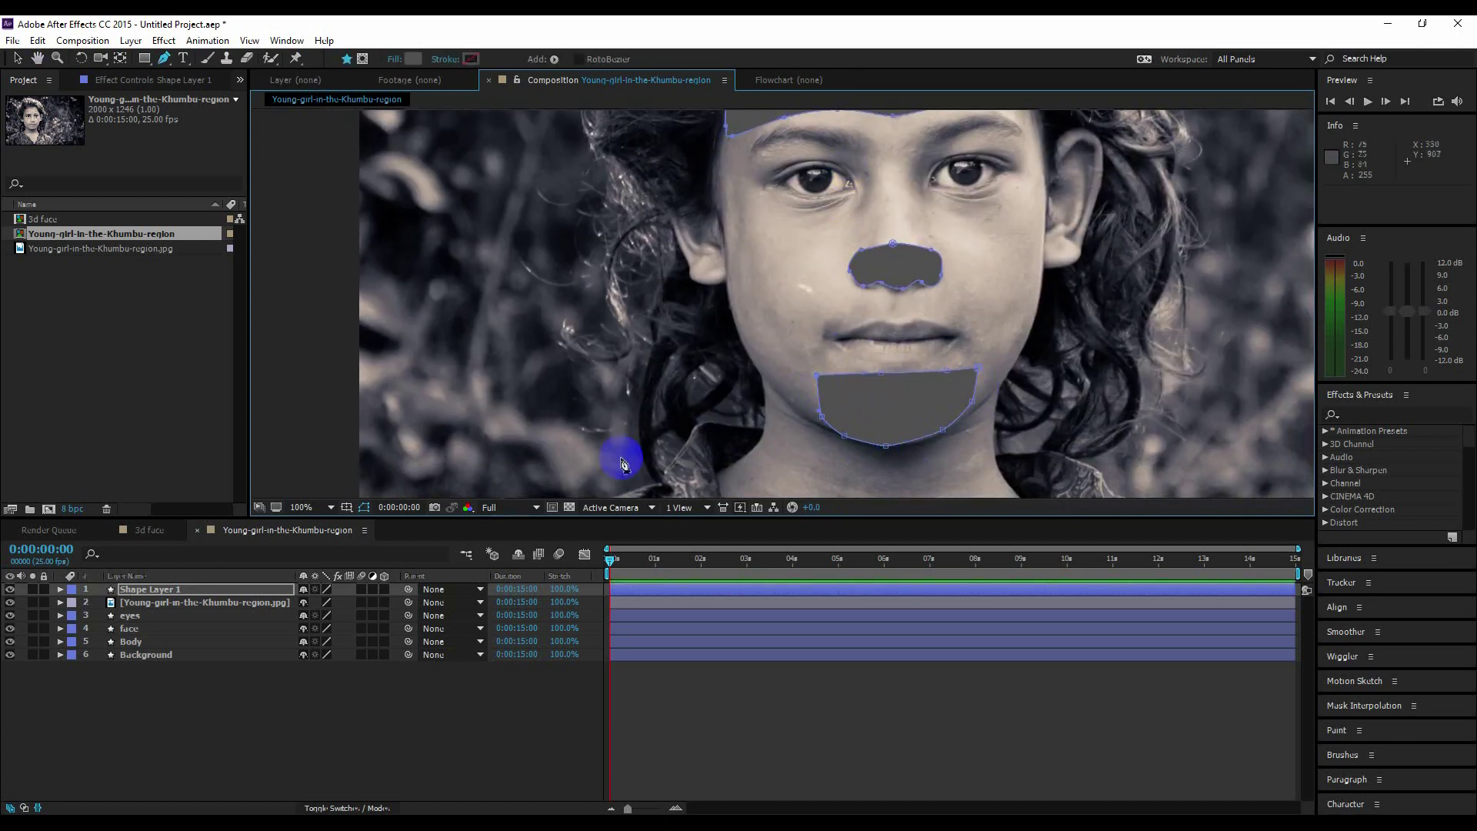
- Rename the nose, forehead and chin shape layer to nose and move it between the photo and eyes layers
{"action": "right_click", "coordinate": [191, 586]}
{"action": "left_click", "coordinate": [235, 804]}
{"action": "type", "text": "nose"}
{"action": "key", "text": "Return"}
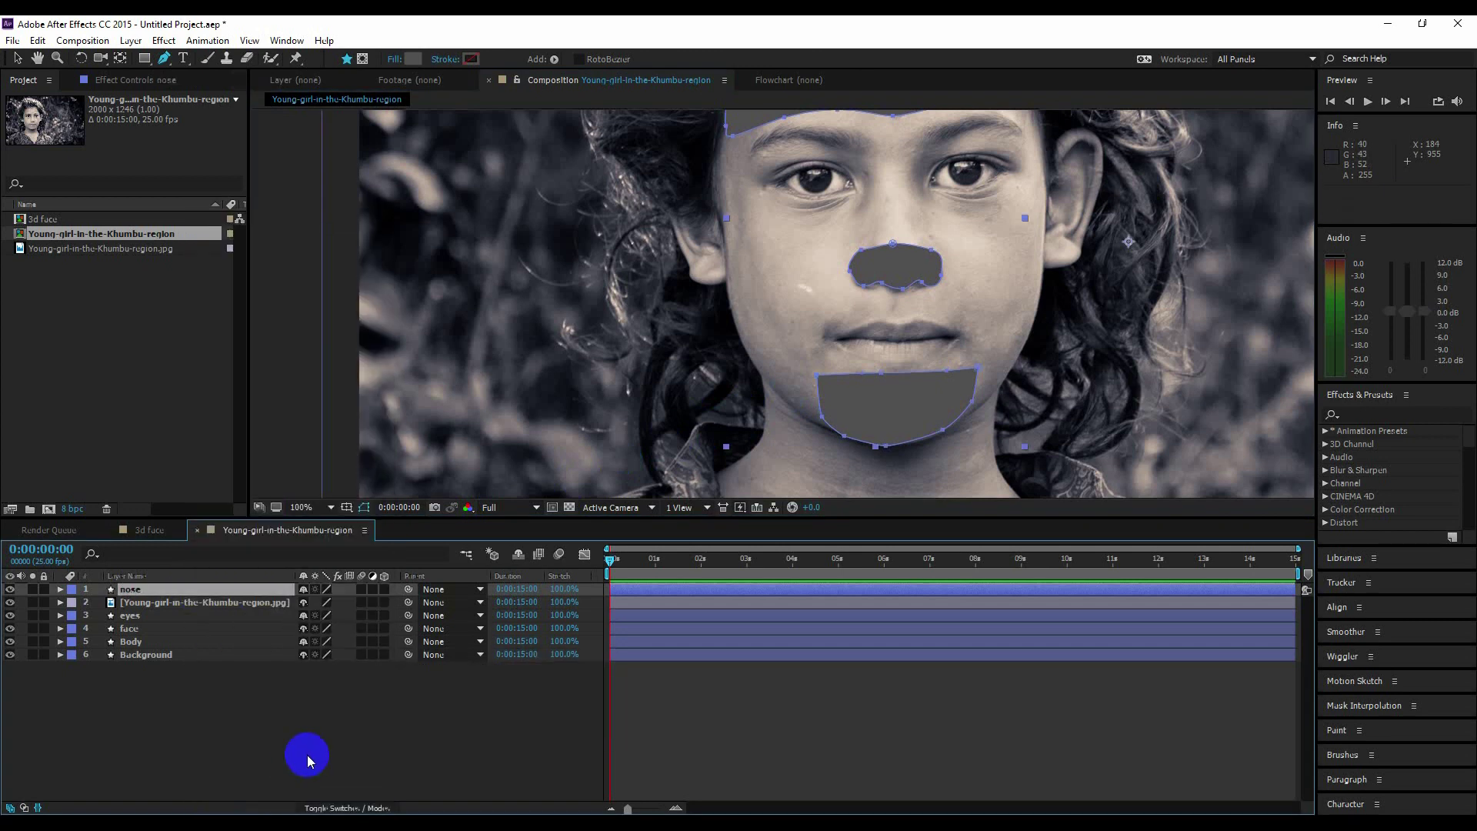
{"action": "left_click_drag", "start_coordinate": [137, 590], "coordinate": [247, 610]}
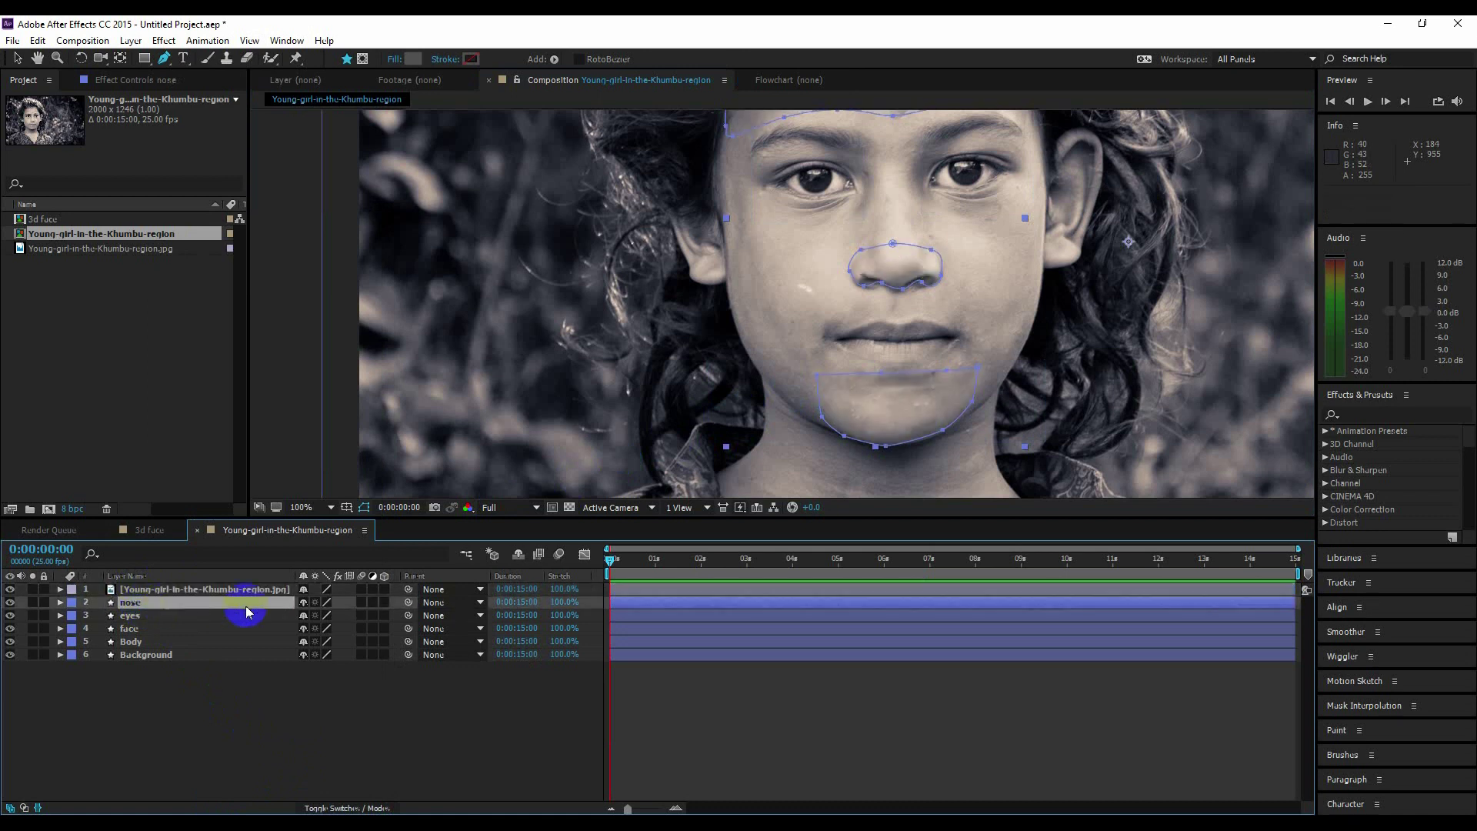
- Hide the photo layer, deselect the nose layer to examine all the stacked gray shapes, and show the photo again
{"action": "scroll", "coordinate": [392, 431], "scroll_direction": "down", "scroll_amount": 1}
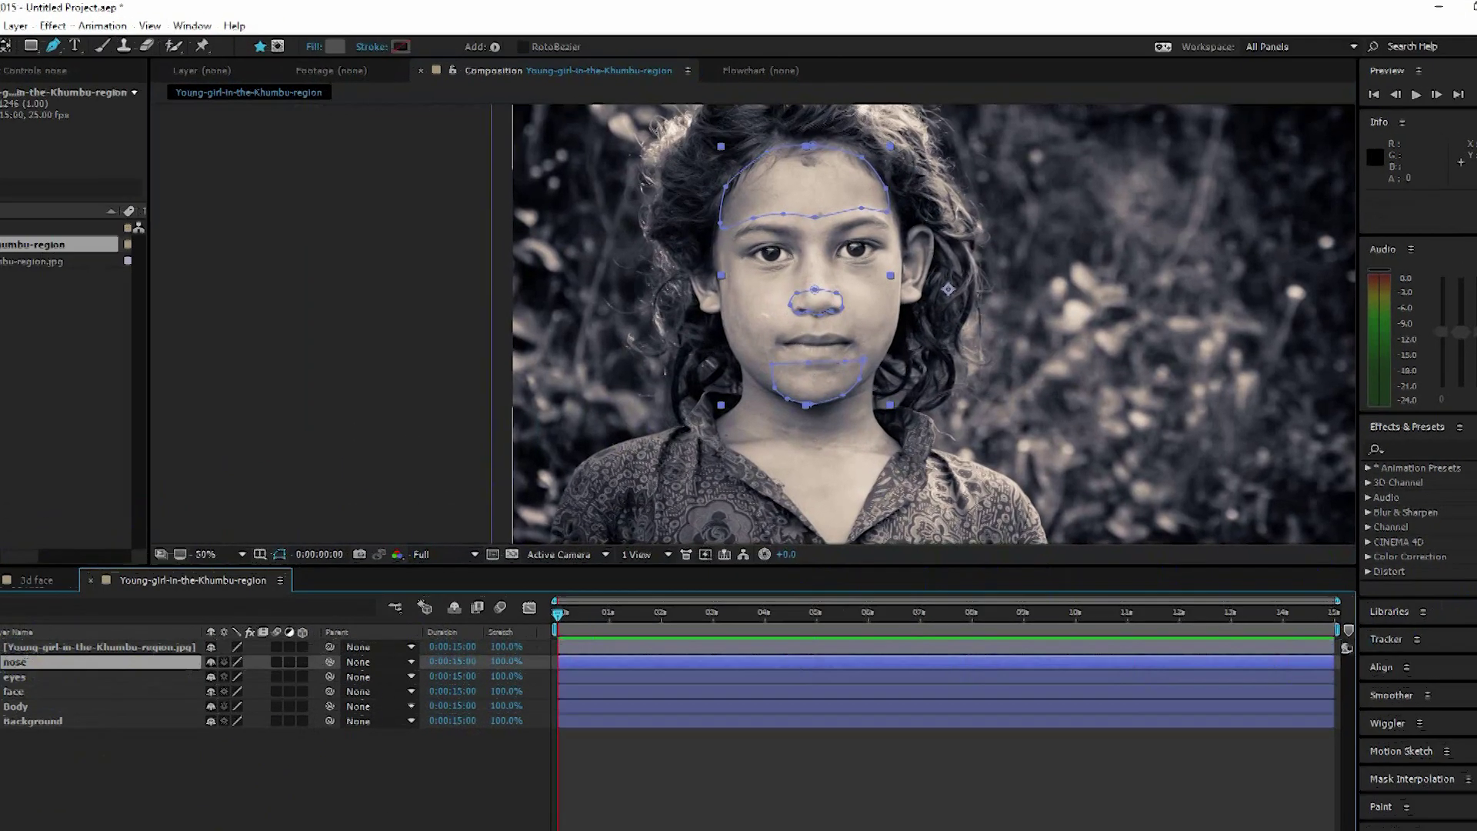
{"action": "left_click", "coordinate": [10, 589]}
{"action": "left_click", "coordinate": [154, 715]}
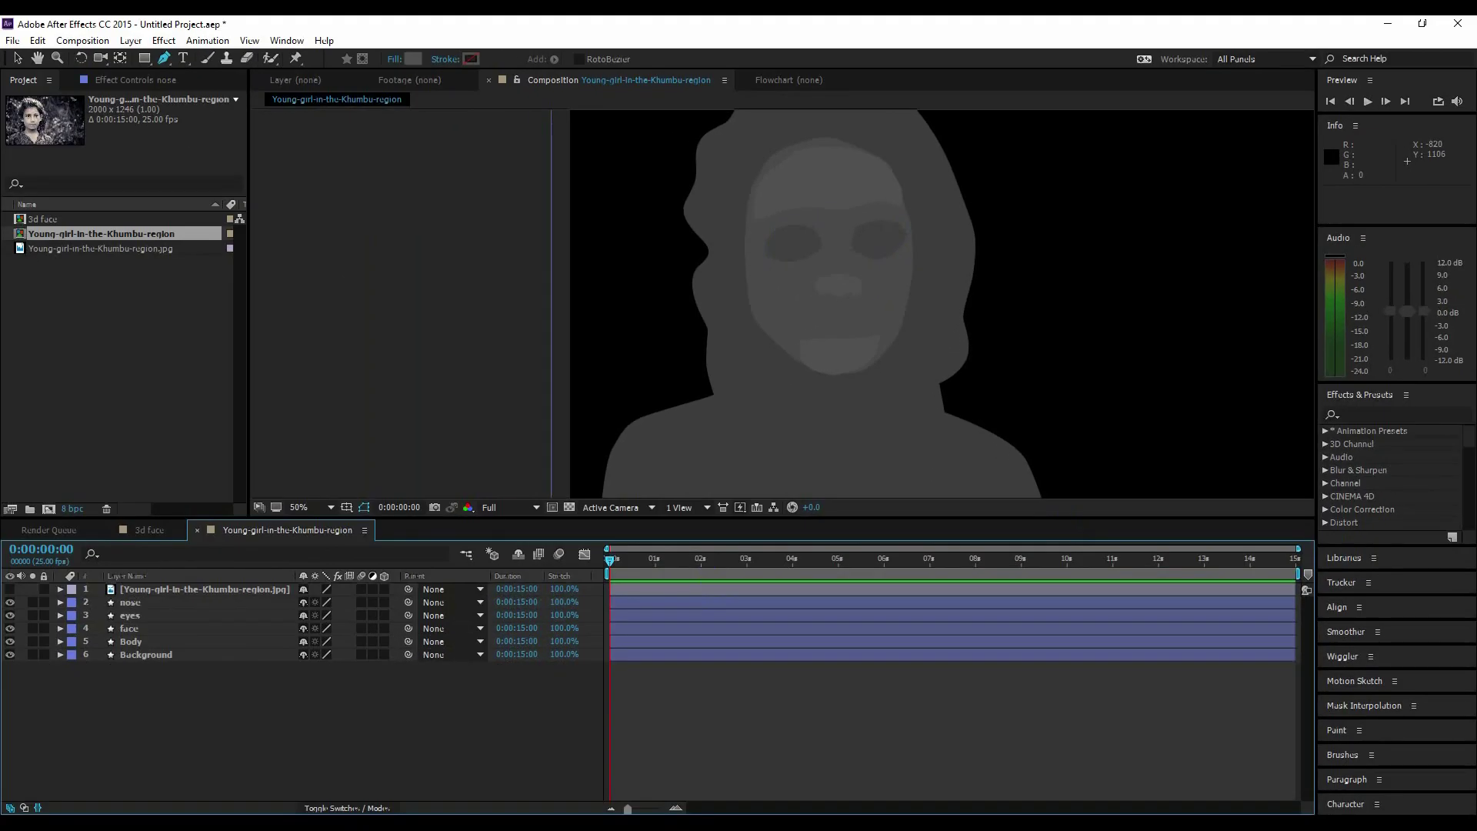
{"action": "left_click", "coordinate": [10, 589]}
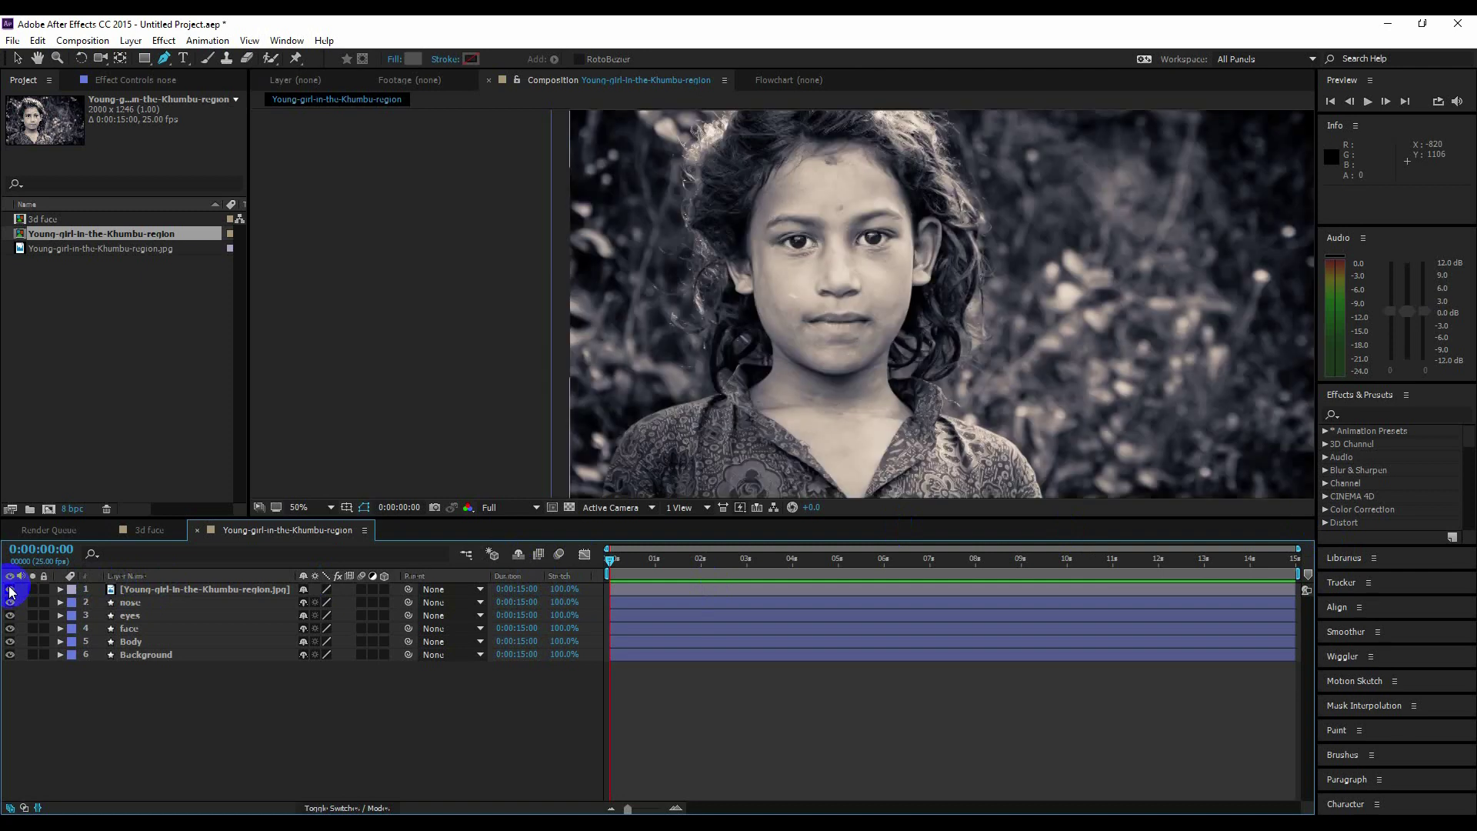
- Set the shape fill to dark gray 313030 and trace the neck between jawline and shirt collar as a closed Pen shape on a new layer
{"action": "left_click", "coordinate": [414, 60]}
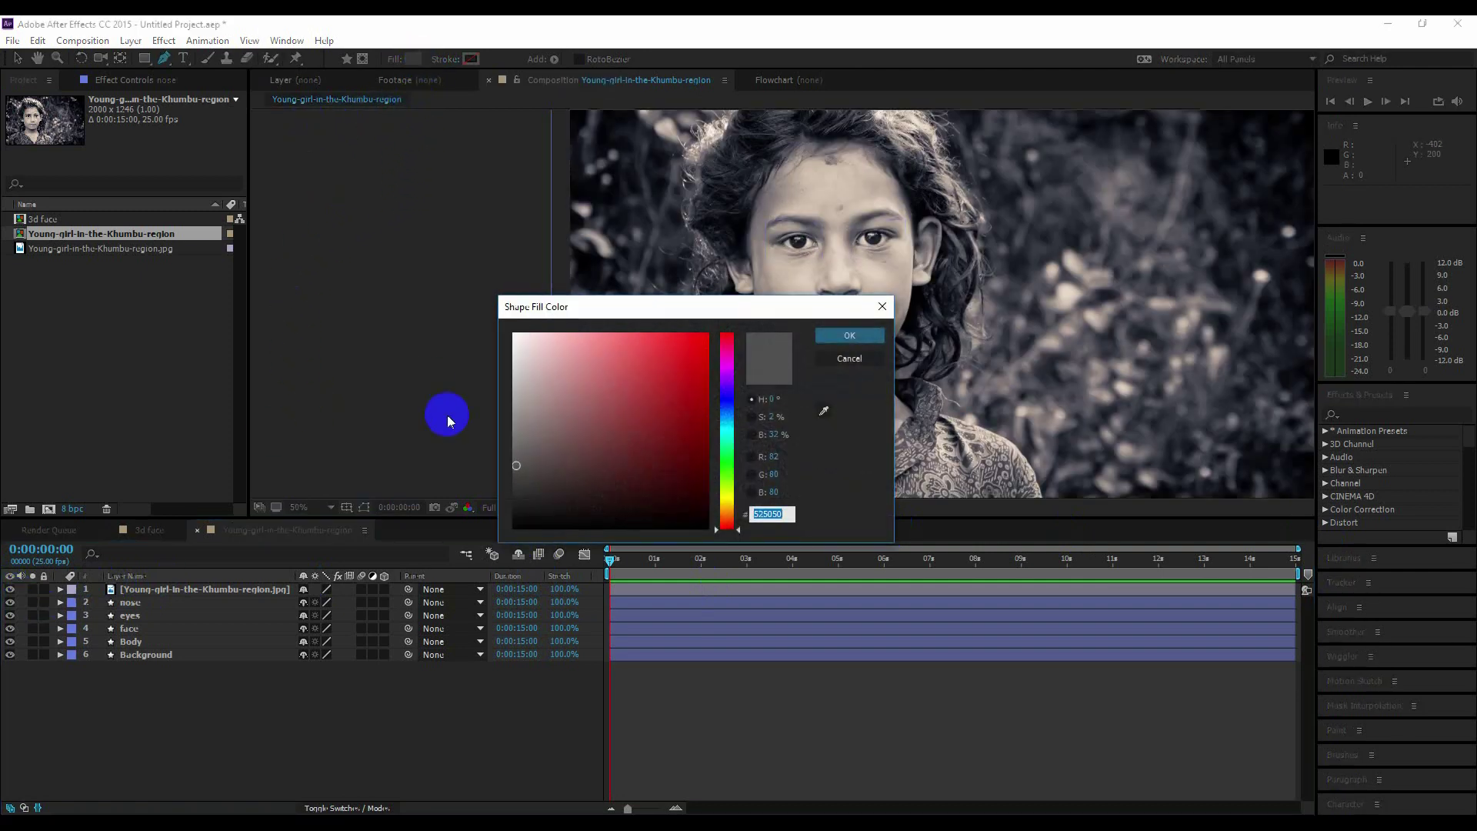
{"action": "left_click", "coordinate": [517, 472]}
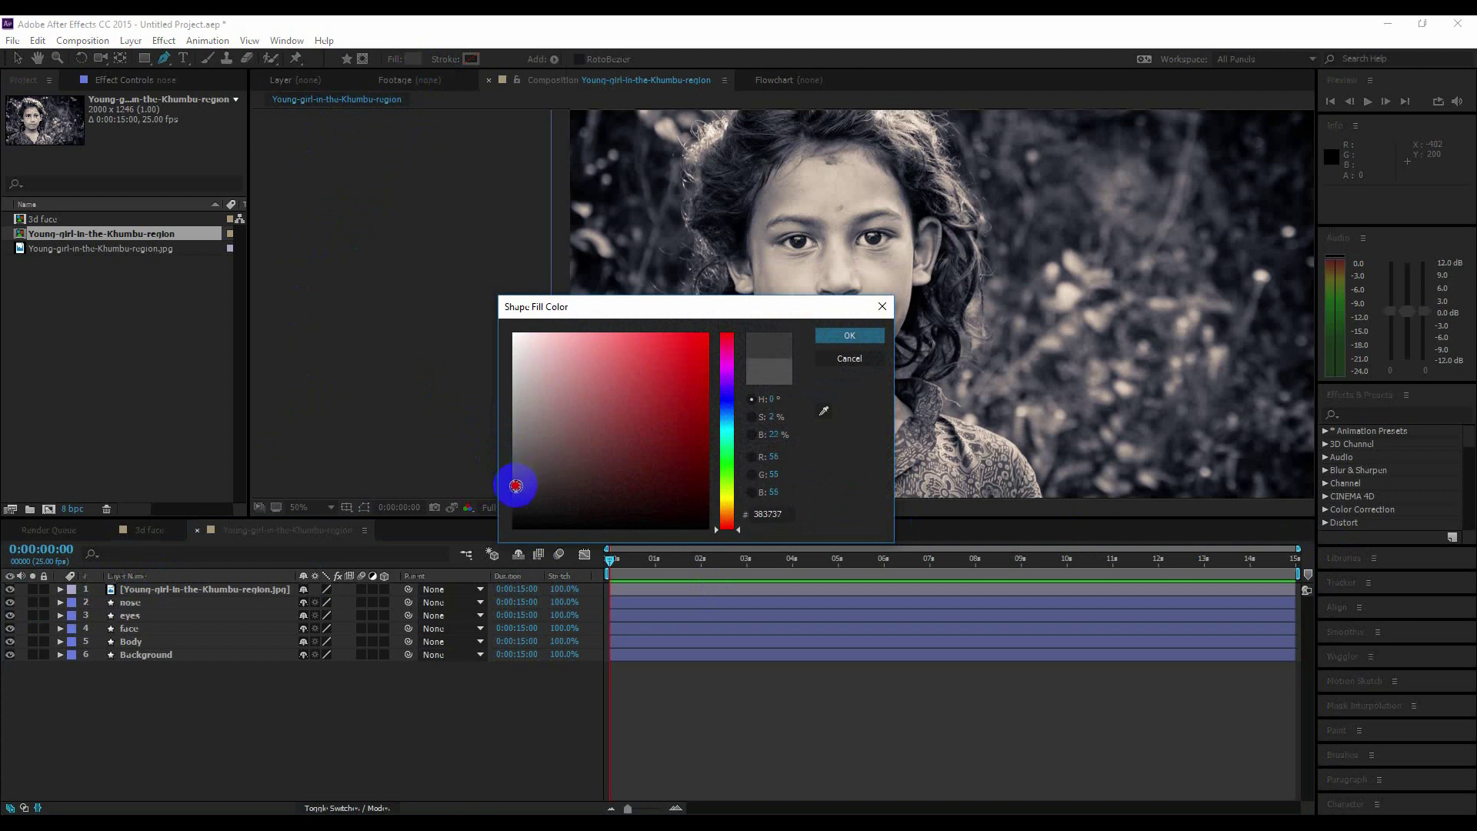
{"action": "left_click", "coordinate": [836, 339]}
{"action": "scroll", "coordinate": [736, 358], "scroll_direction": "up", "scroll_amount": 1}
{"action": "left_click", "coordinate": [806, 329]}
{"action": "left_click", "coordinate": [810, 370]}
{"action": "left_click", "coordinate": [799, 419]}
{"action": "left_click_drag", "start_coordinate": [814, 458], "coordinate": [813, 316]}
{"action": "left_click_drag", "start_coordinate": [923, 419], "coordinate": [938, 422]}
{"action": "left_click", "coordinate": [1023, 413]}
{"action": "left_click", "coordinate": [1043, 197]}
{"action": "left_click_drag", "start_coordinate": [974, 252], "coordinate": [850, 233]}
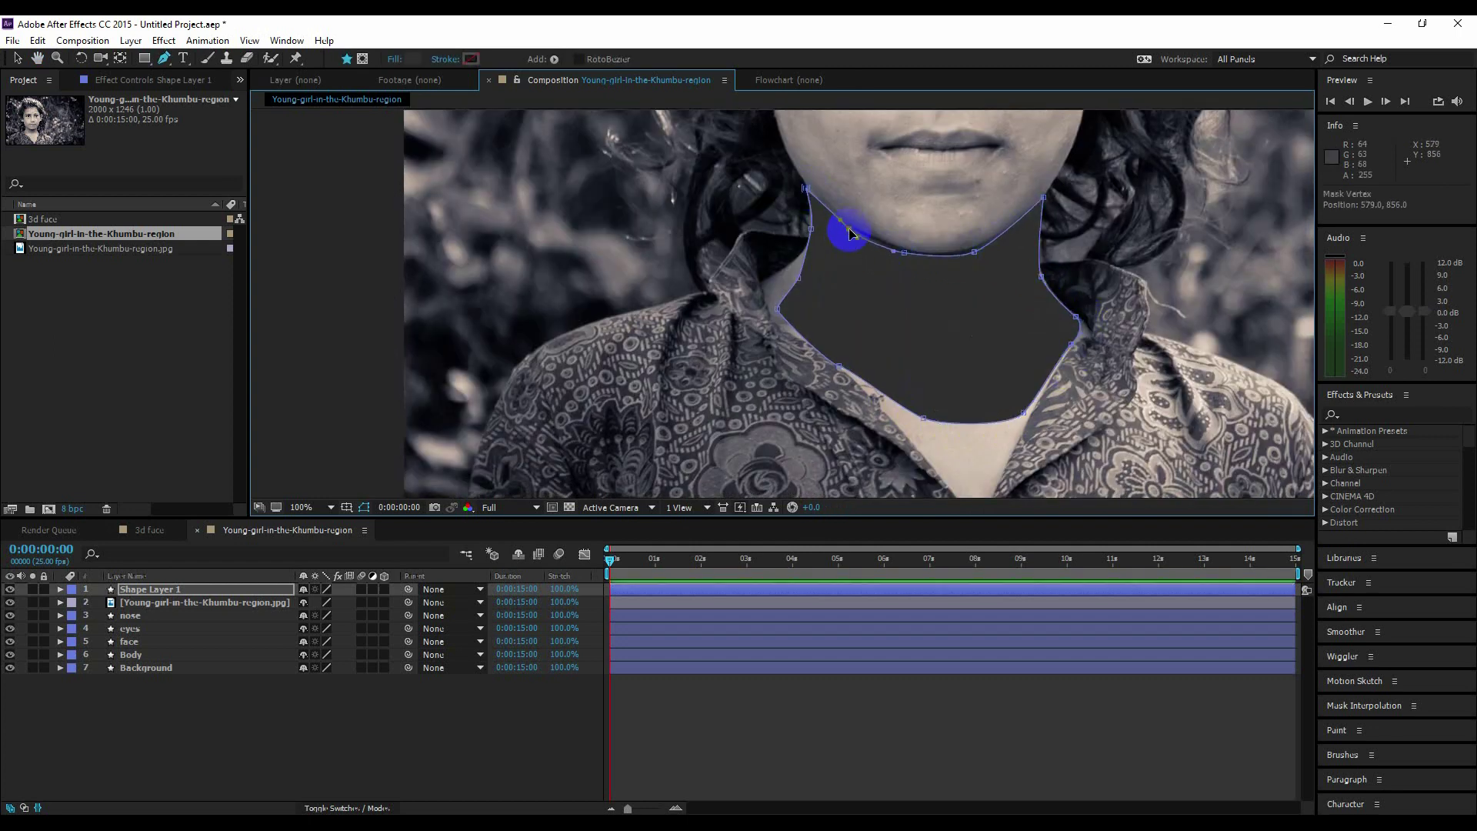
- Rename the new neck shape layer to neck and move it directly below the photo layer
{"action": "right_click", "coordinate": [170, 590]}
{"action": "left_click", "coordinate": [223, 804]}
{"action": "type", "text": "neck"}
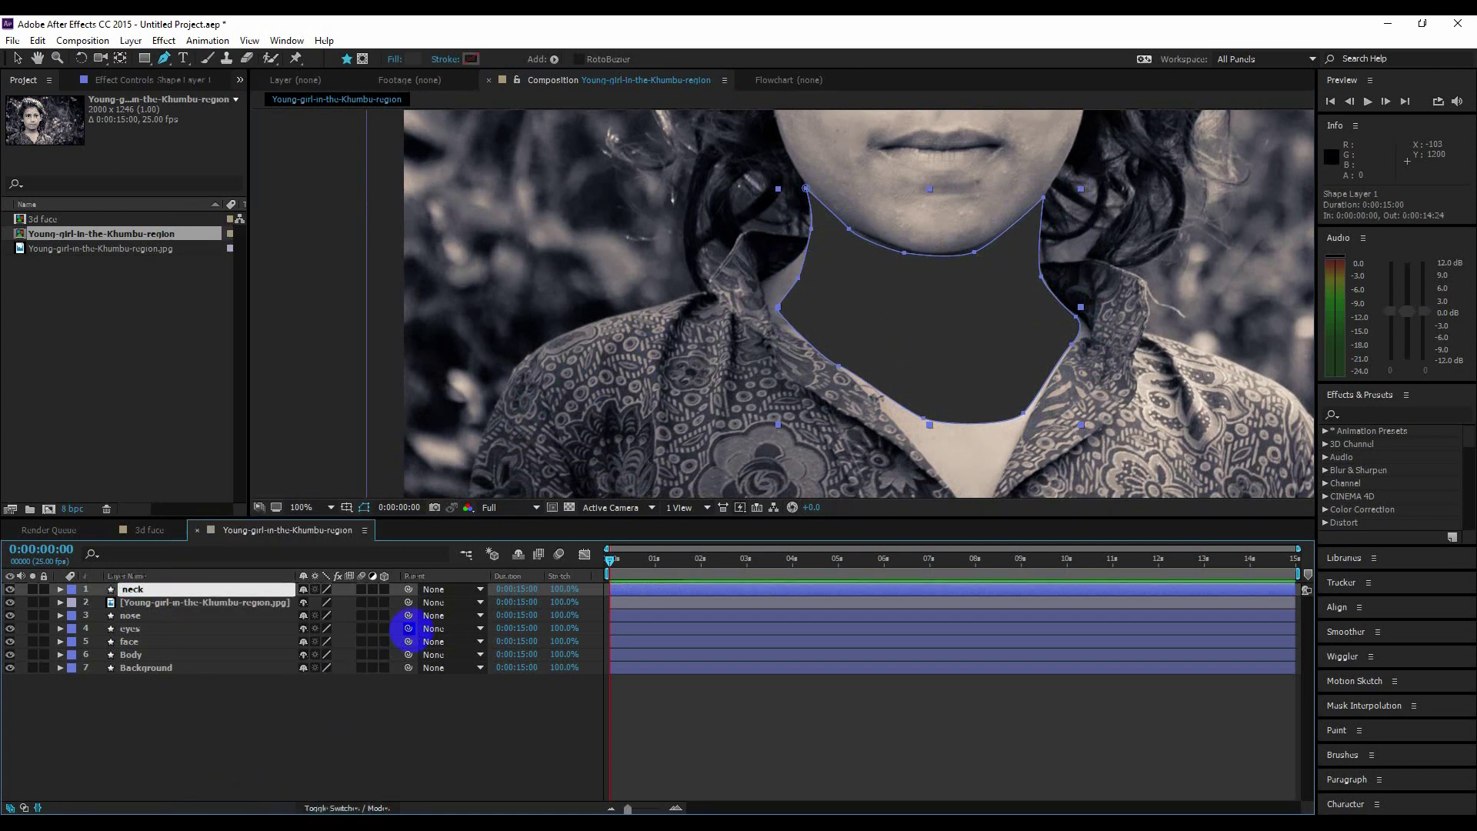
{"action": "key", "text": "Return"}
{"action": "left_click", "coordinate": [149, 589]}
{"action": "left_click_drag", "start_coordinate": [149, 590], "coordinate": [149, 609]}
- Choose a slightly darker gray fill and trace the hair's outer contour over the head down to the opposite shoulder with the Pen tool
{"action": "key", "text": "shift+slash"}
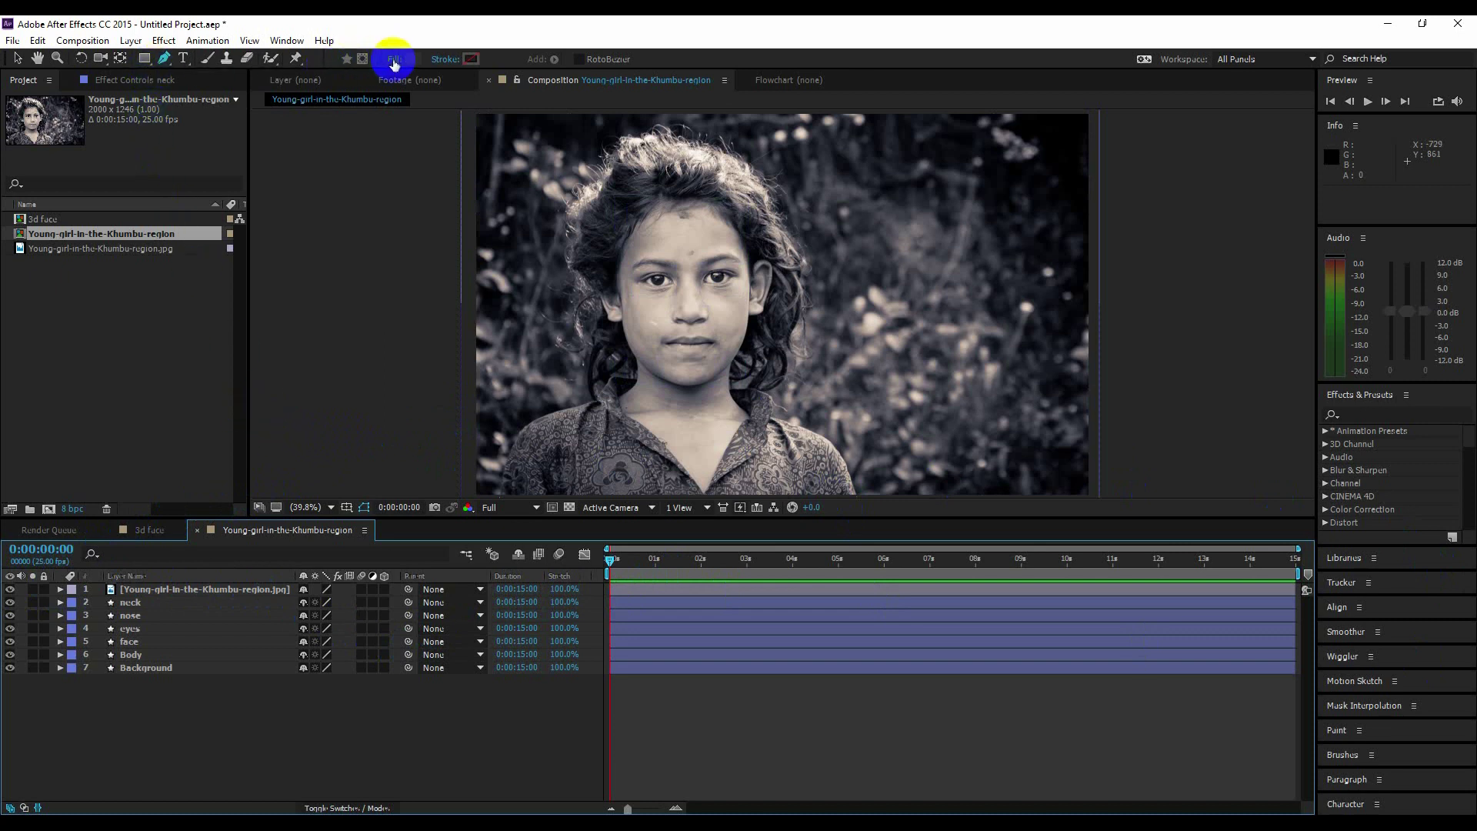
{"action": "left_click", "coordinate": [419, 60]}
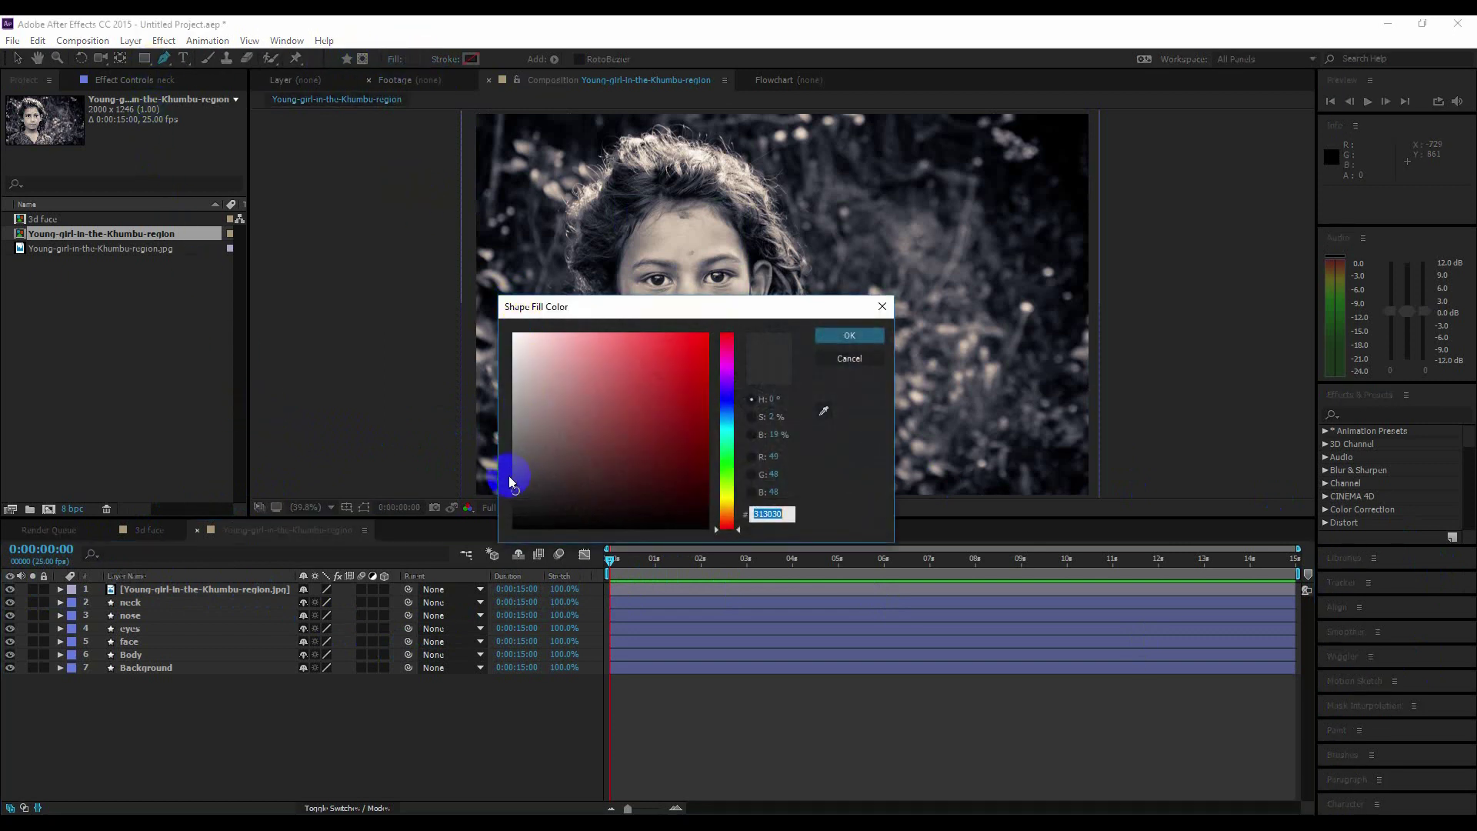
{"action": "left_click", "coordinate": [515, 490]}
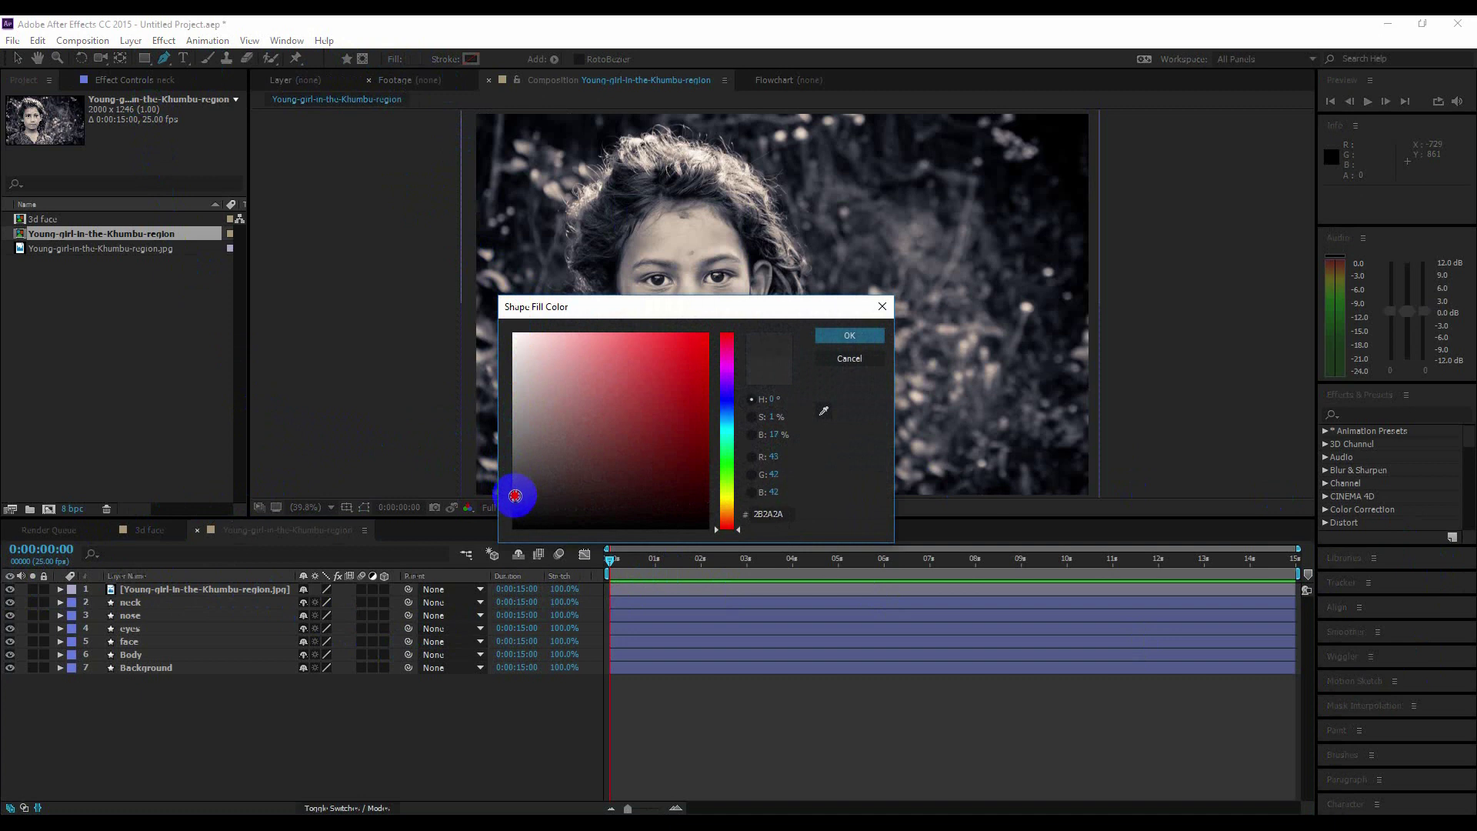
{"action": "left_click", "coordinate": [842, 333]}
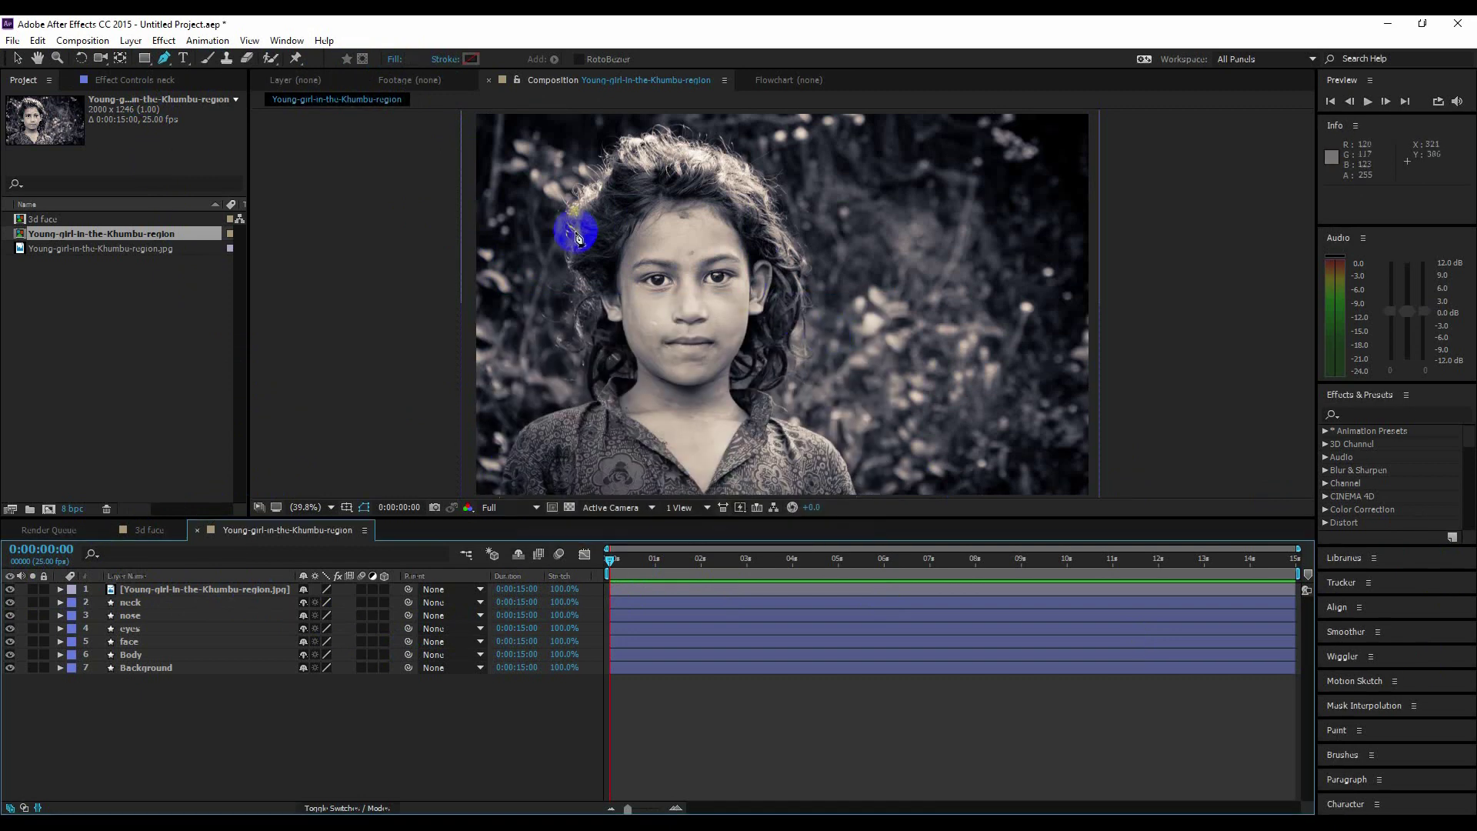
{"action": "left_click_drag", "start_coordinate": [588, 366], "coordinate": [589, 348]}
{"action": "left_click_drag", "start_coordinate": [594, 326], "coordinate": [593, 311]}
{"action": "left_click_drag", "start_coordinate": [589, 287], "coordinate": [581, 274]}
{"action": "left_click_drag", "start_coordinate": [569, 253], "coordinate": [570, 240]}
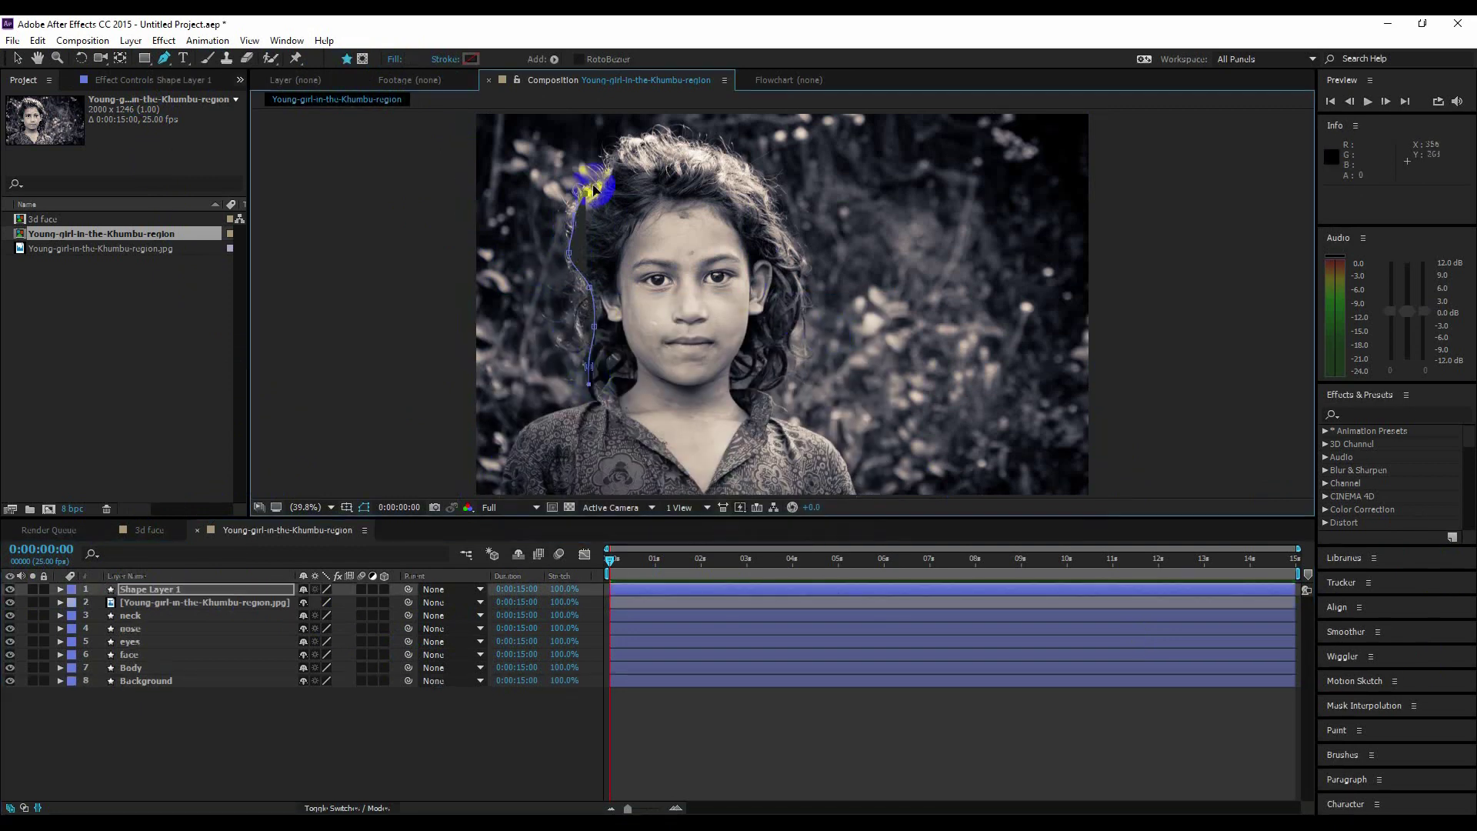
{"action": "left_click_drag", "start_coordinate": [642, 134], "coordinate": [660, 133]}
{"action": "left_click_drag", "start_coordinate": [778, 219], "coordinate": [788, 237]}
{"action": "left_click_drag", "start_coordinate": [765, 390], "coordinate": [750, 391]}
- Hide the unfinished hair shape, trace the inner hairline around the ears and forehead to close the path, and show the shape again
{"action": "left_click", "coordinate": [10, 589]}
{"action": "left_click", "coordinate": [751, 317]}
{"action": "left_click_drag", "start_coordinate": [774, 276], "coordinate": [772, 265]}
{"action": "left_click_drag", "start_coordinate": [689, 202], "coordinate": [669, 202]}
{"action": "left_click_drag", "start_coordinate": [622, 244], "coordinate": [616, 258]}
{"action": "left_click", "coordinate": [616, 320]}
{"action": "left_click_drag", "start_coordinate": [604, 382], "coordinate": [596, 384]}
{"action": "left_click", "coordinate": [588, 366]}
{"action": "left_click", "coordinate": [10, 589]}
- Rename the hair shape layer to hair and move it between the photo and neck layers
{"action": "right_click", "coordinate": [143, 591]}
{"action": "left_click", "coordinate": [219, 799]}
{"action": "type", "text": "hair"}
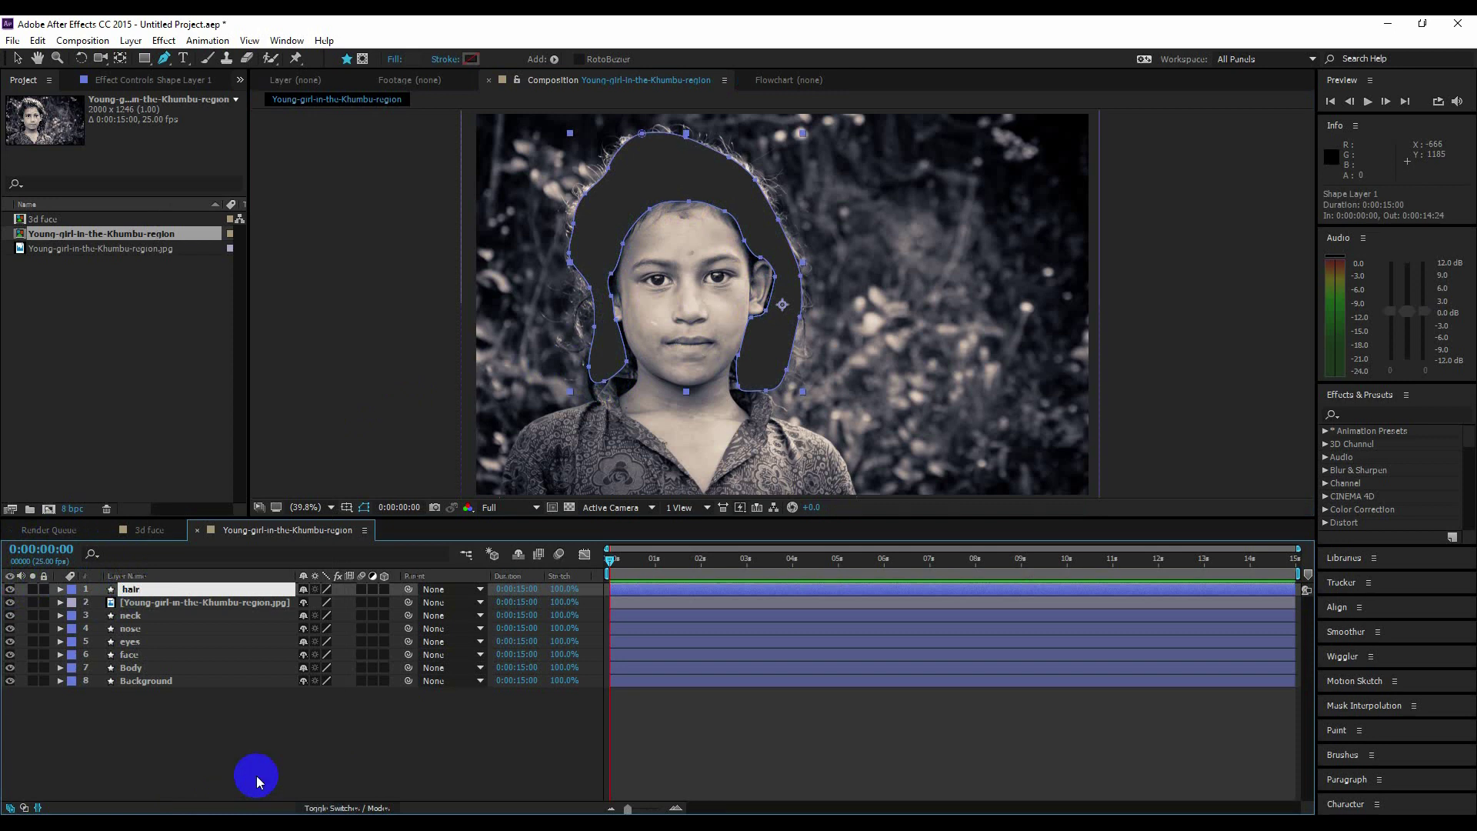
{"action": "key", "text": "Return"}
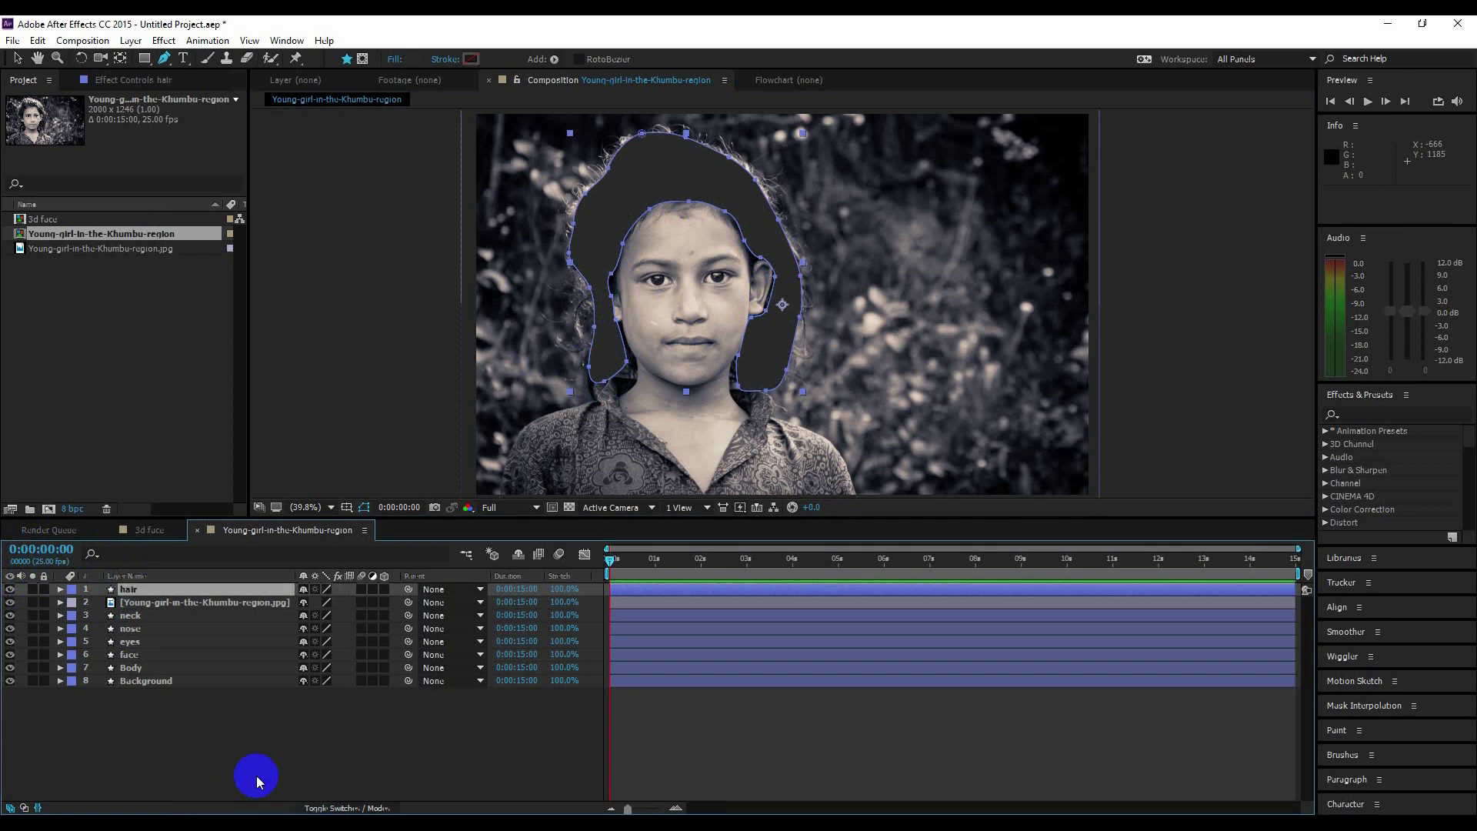
{"action": "left_click_drag", "start_coordinate": [135, 591], "coordinate": [143, 615]}
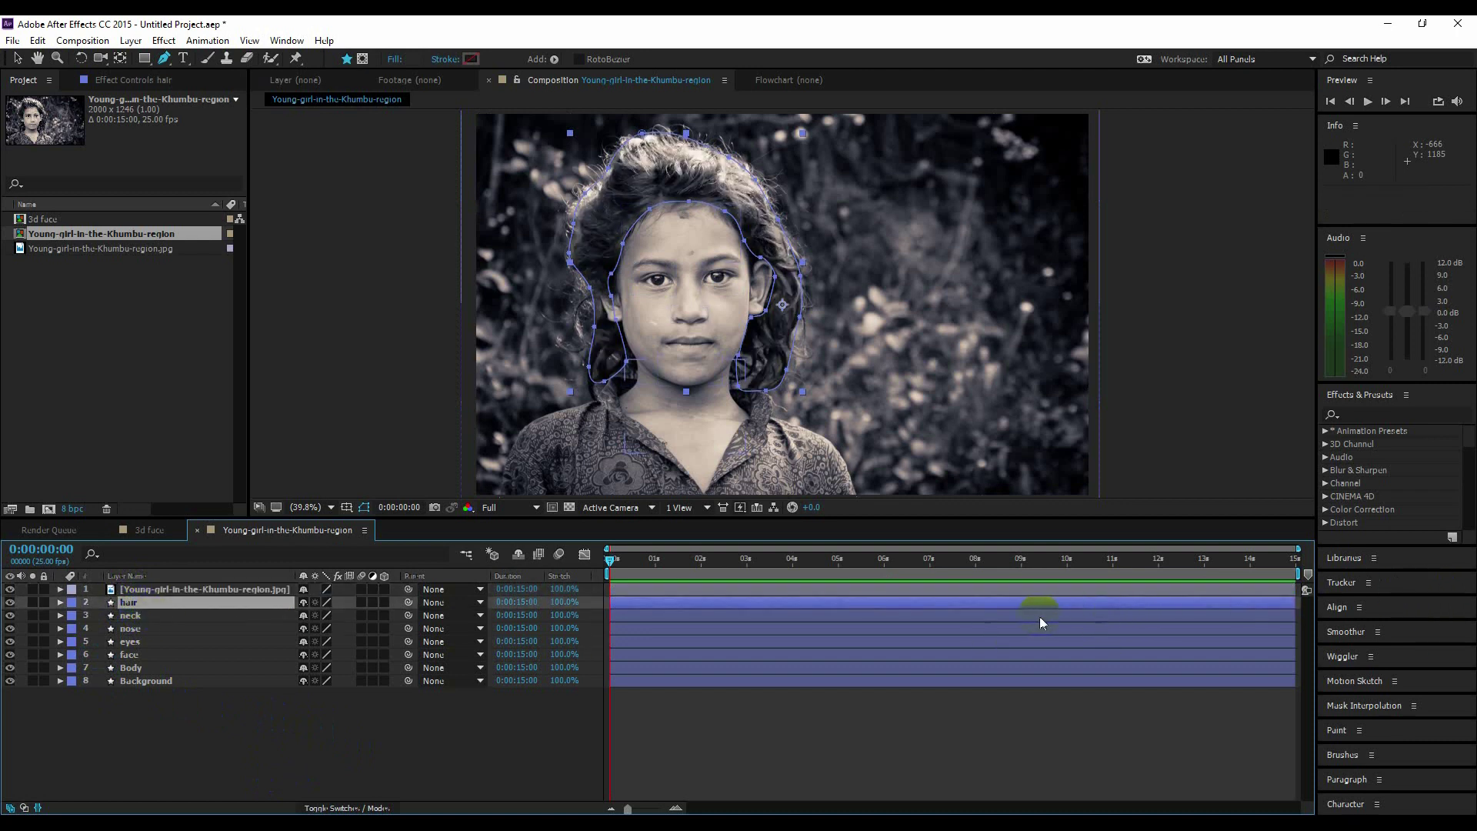
- Hide the photo layer and add a new adjustment layer above all the other layers
{"action": "left_click", "coordinate": [10, 589]}
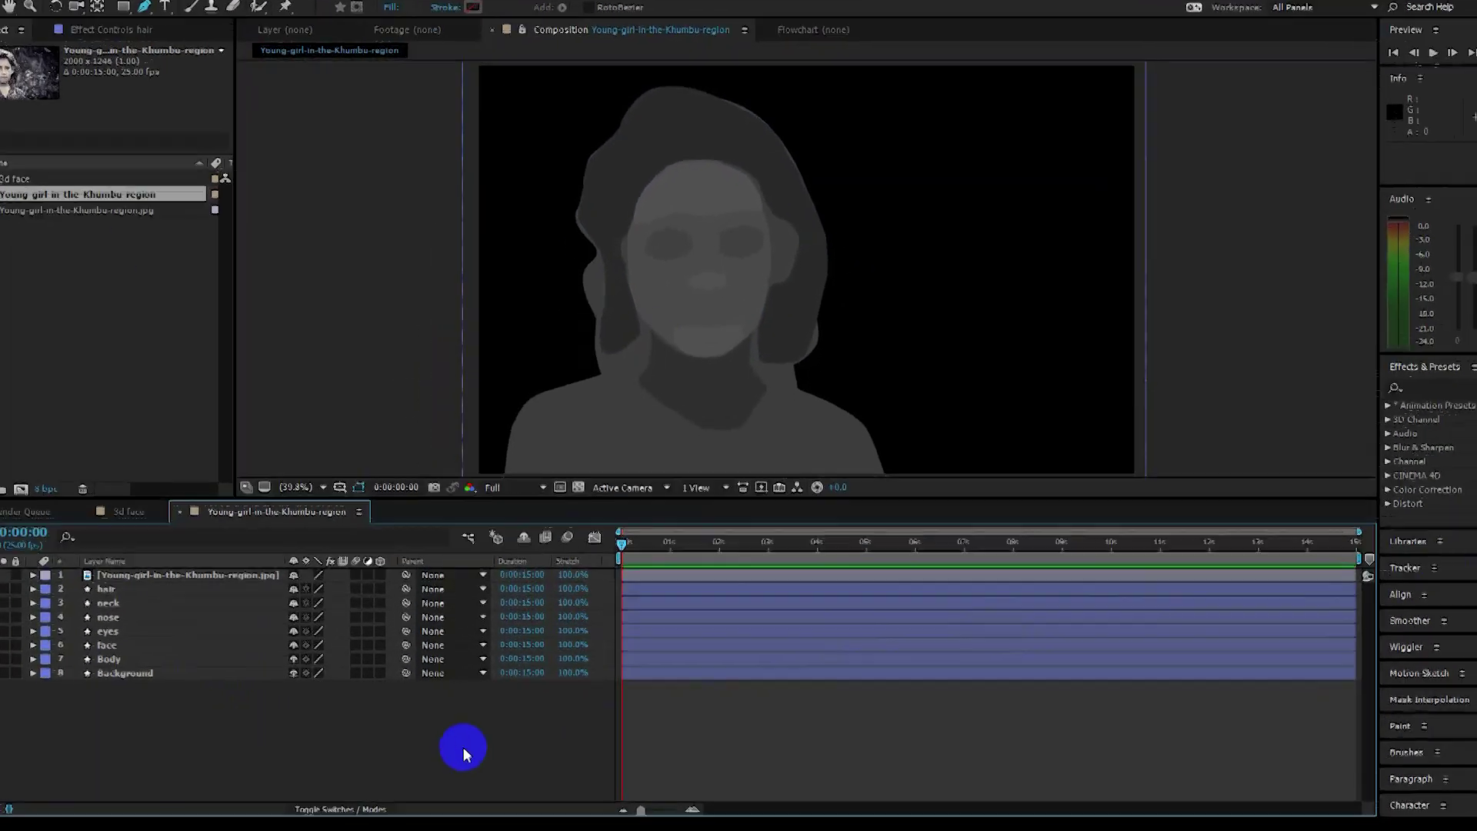
{"action": "right_click", "coordinate": [463, 746]}
{"action": "mouse_move", "coordinate": [601, 471]}
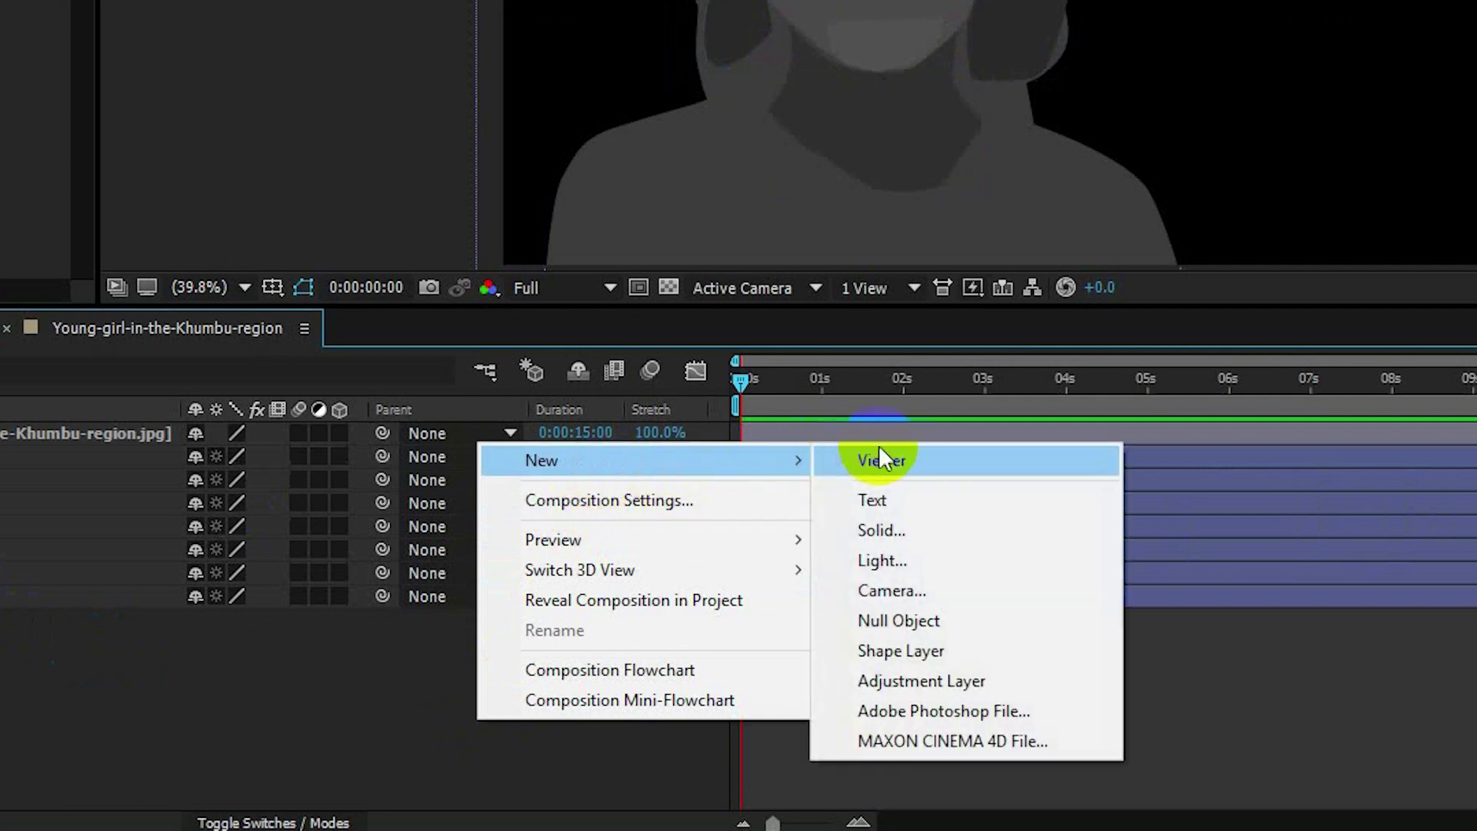
{"action": "left_click", "coordinate": [874, 679]}
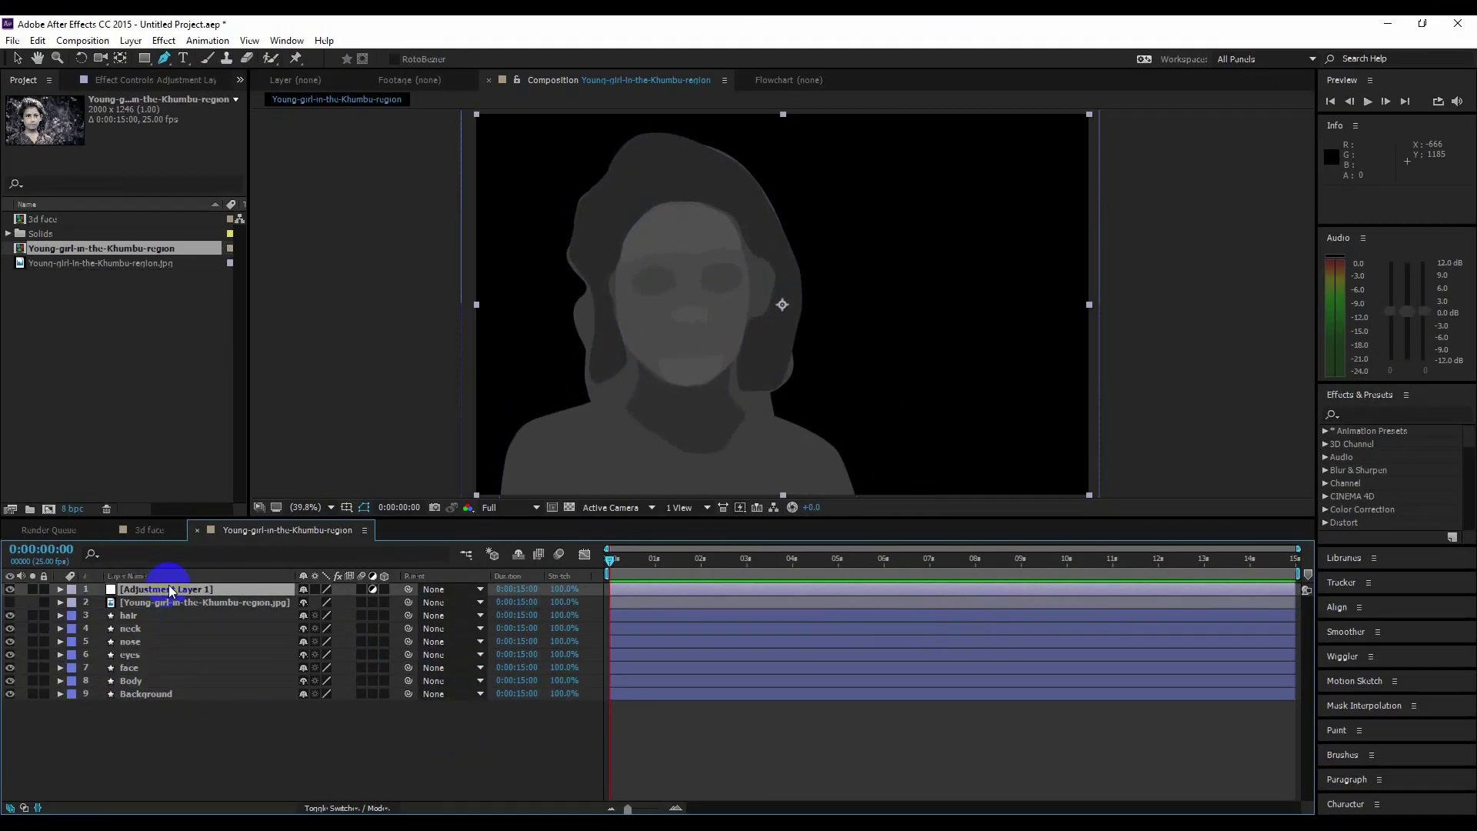
{"action": "mouse_move", "coordinate": [171, 591]}
{"action": "left_mouse_down"}
{"action": "mouse_move", "coordinate": [176, 697]}
{"action": "mouse_move", "coordinate": [187, 593]}
{"action": "left_mouse_up"}
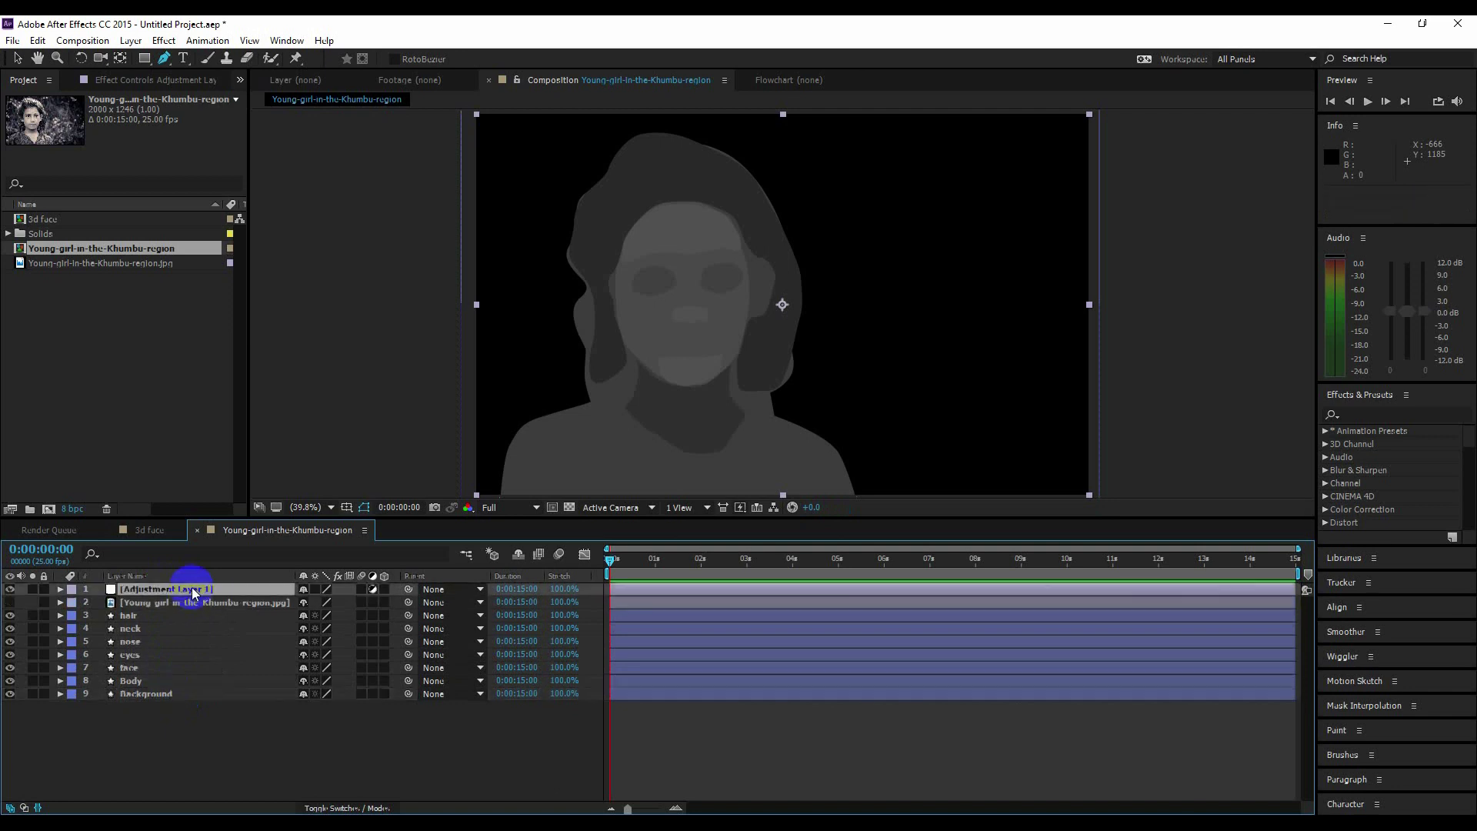
- Find the Fast Blur effect and apply it to the adjustment layer
{"action": "left_click", "coordinate": [634, 590]}
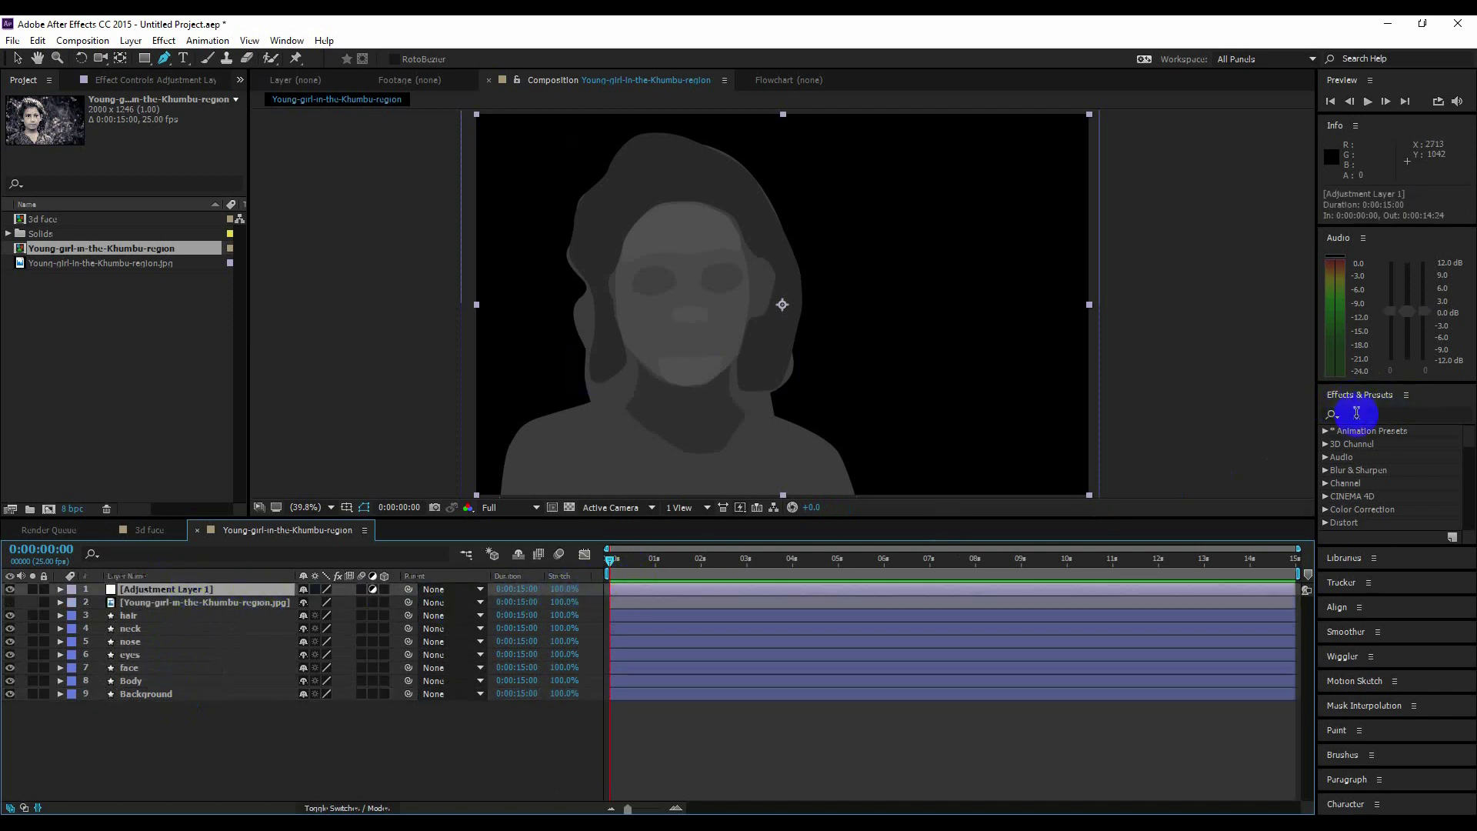
{"action": "left_click", "coordinate": [1357, 414]}
{"action": "type", "text": "f"}
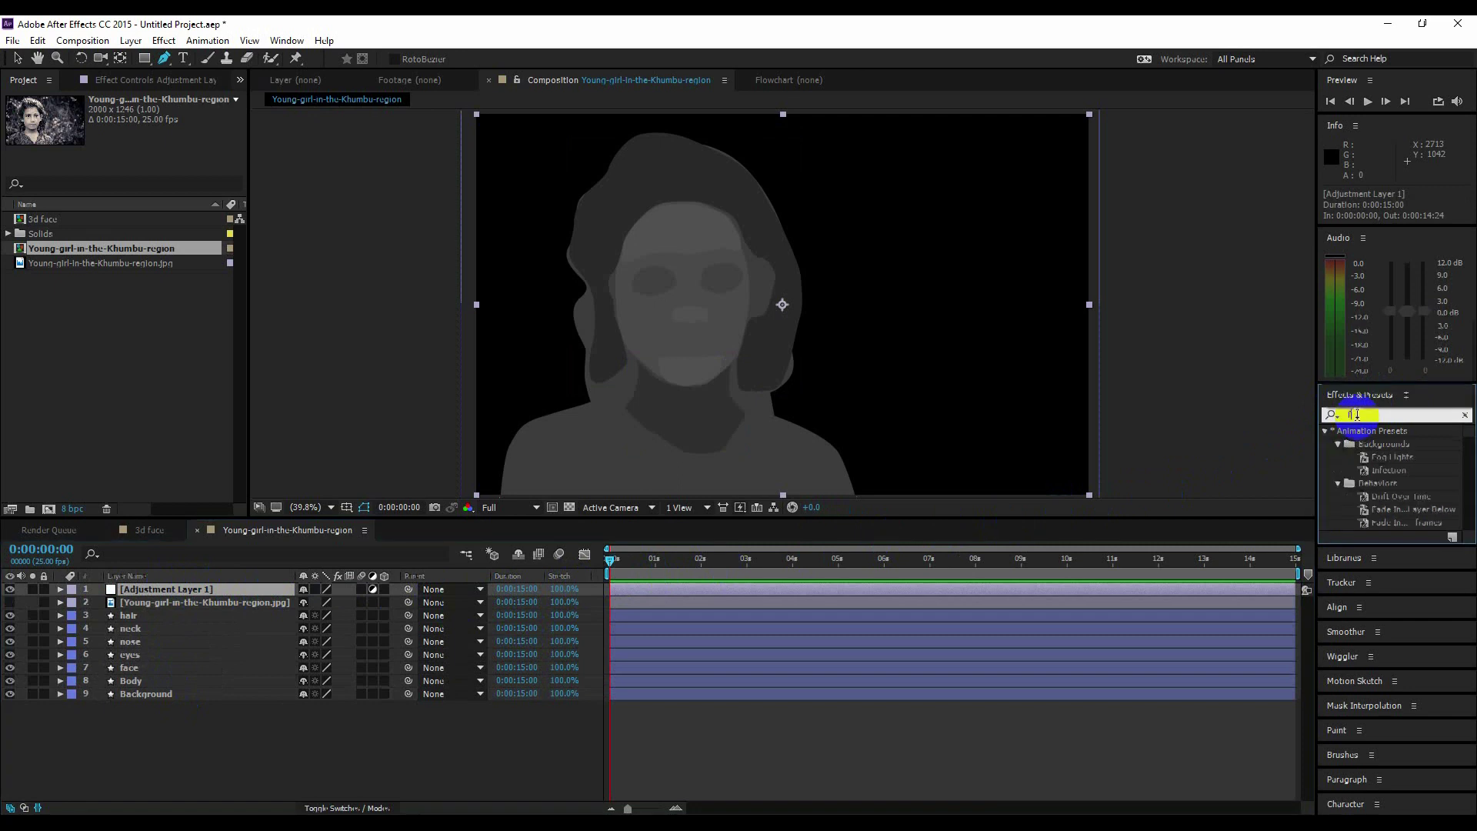
{"action": "type", "text": "ast blur"}
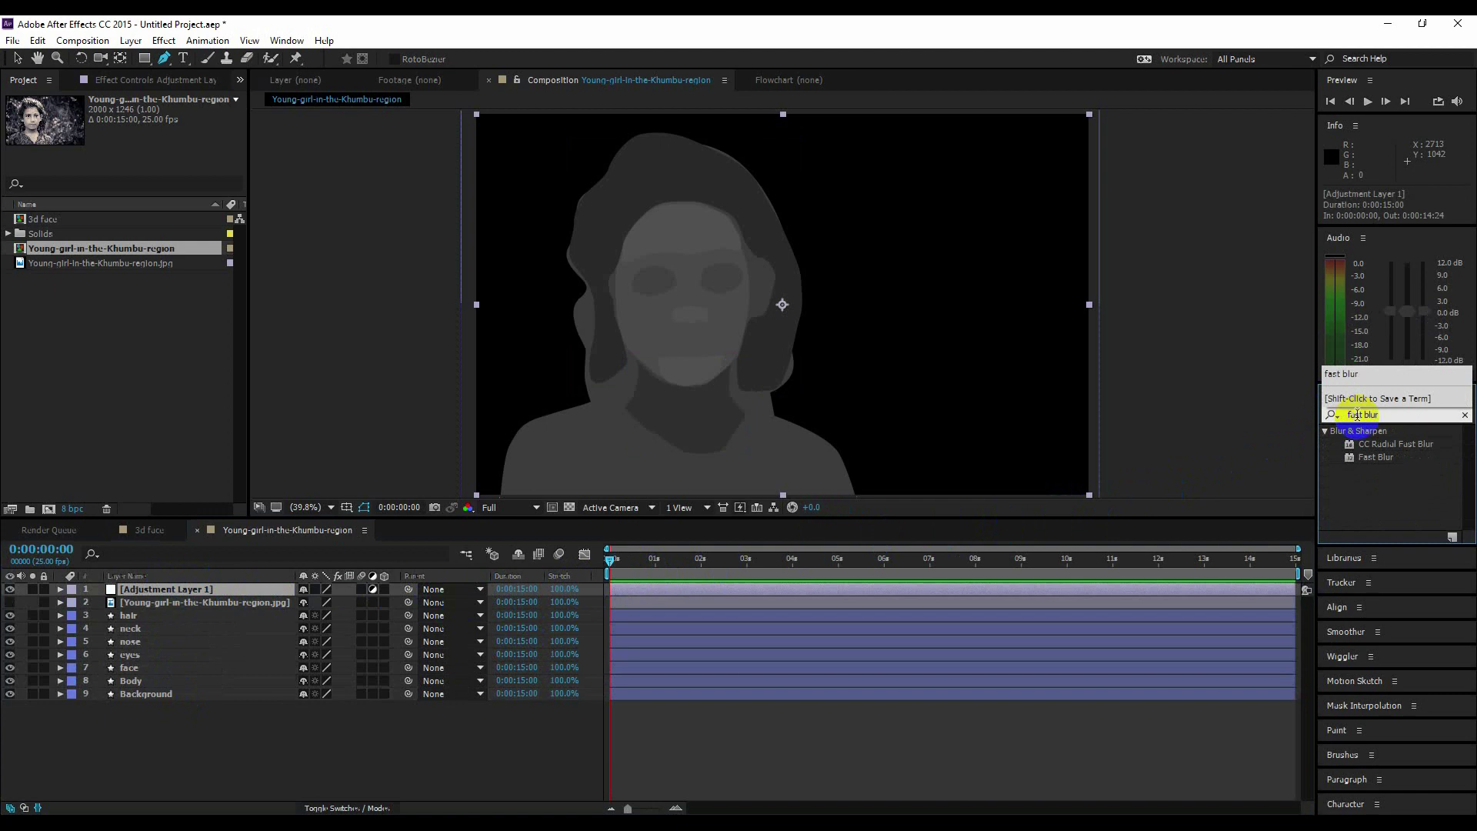
{"action": "left_click", "coordinate": [1352, 464]}
{"action": "double_click", "coordinate": [1373, 457]}
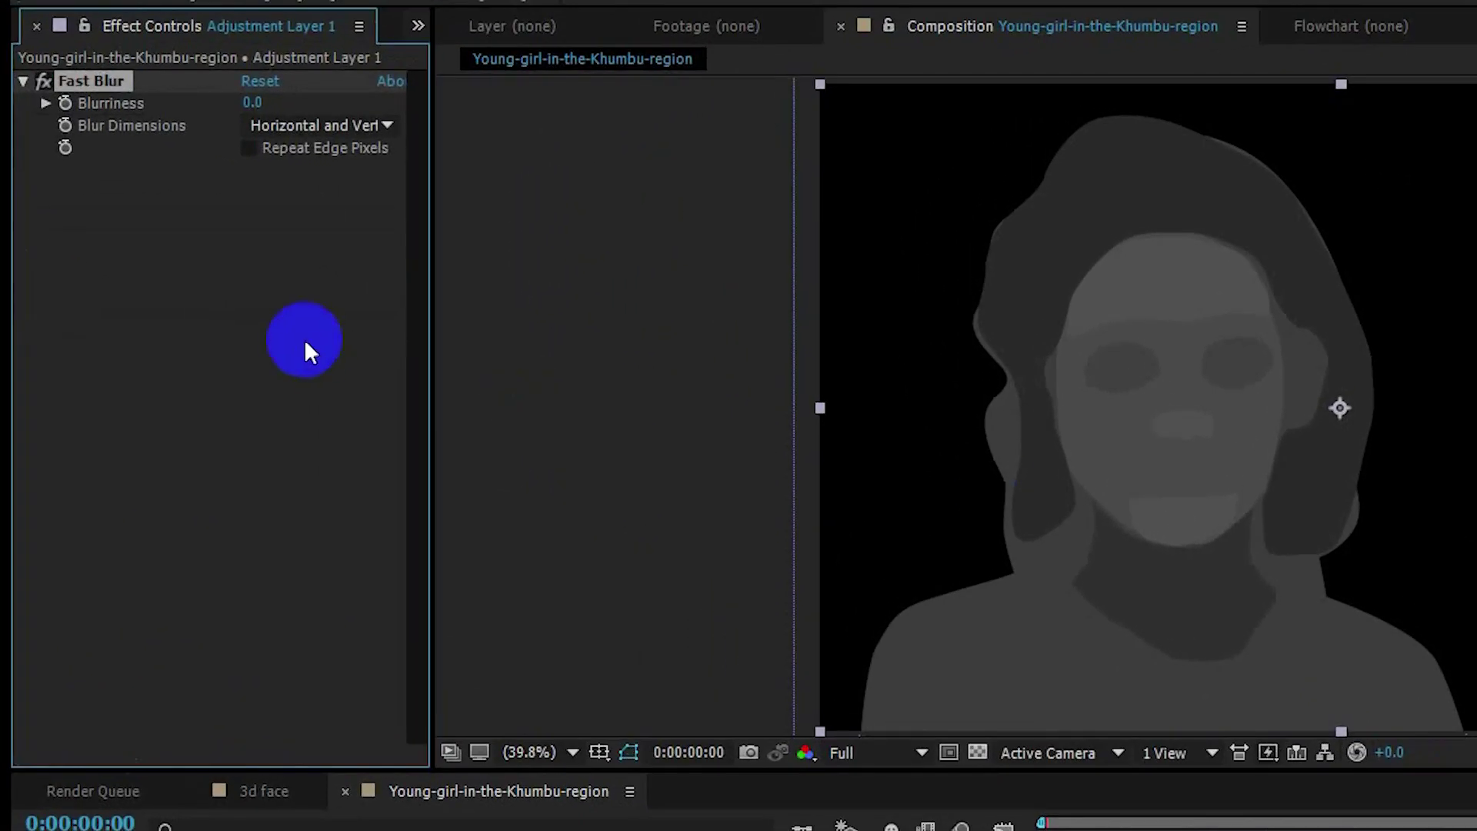
- Enable Repeat Edge Pixels for the Fast Blur and set its Blurriness to 100
{"action": "left_click", "coordinate": [249, 145]}
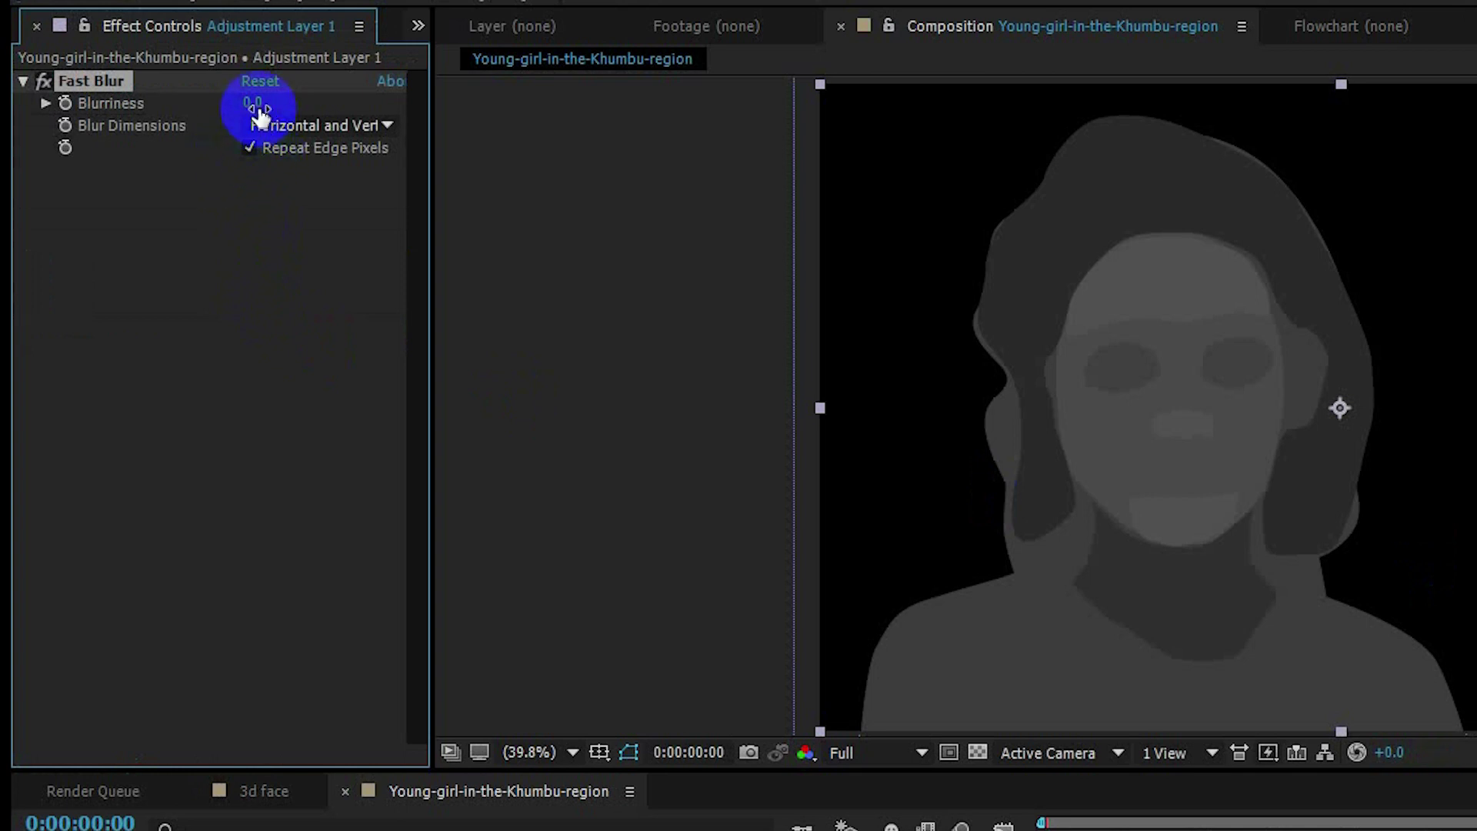
{"action": "left_click_drag", "start_coordinate": [256, 105], "coordinate": [380, 101]}
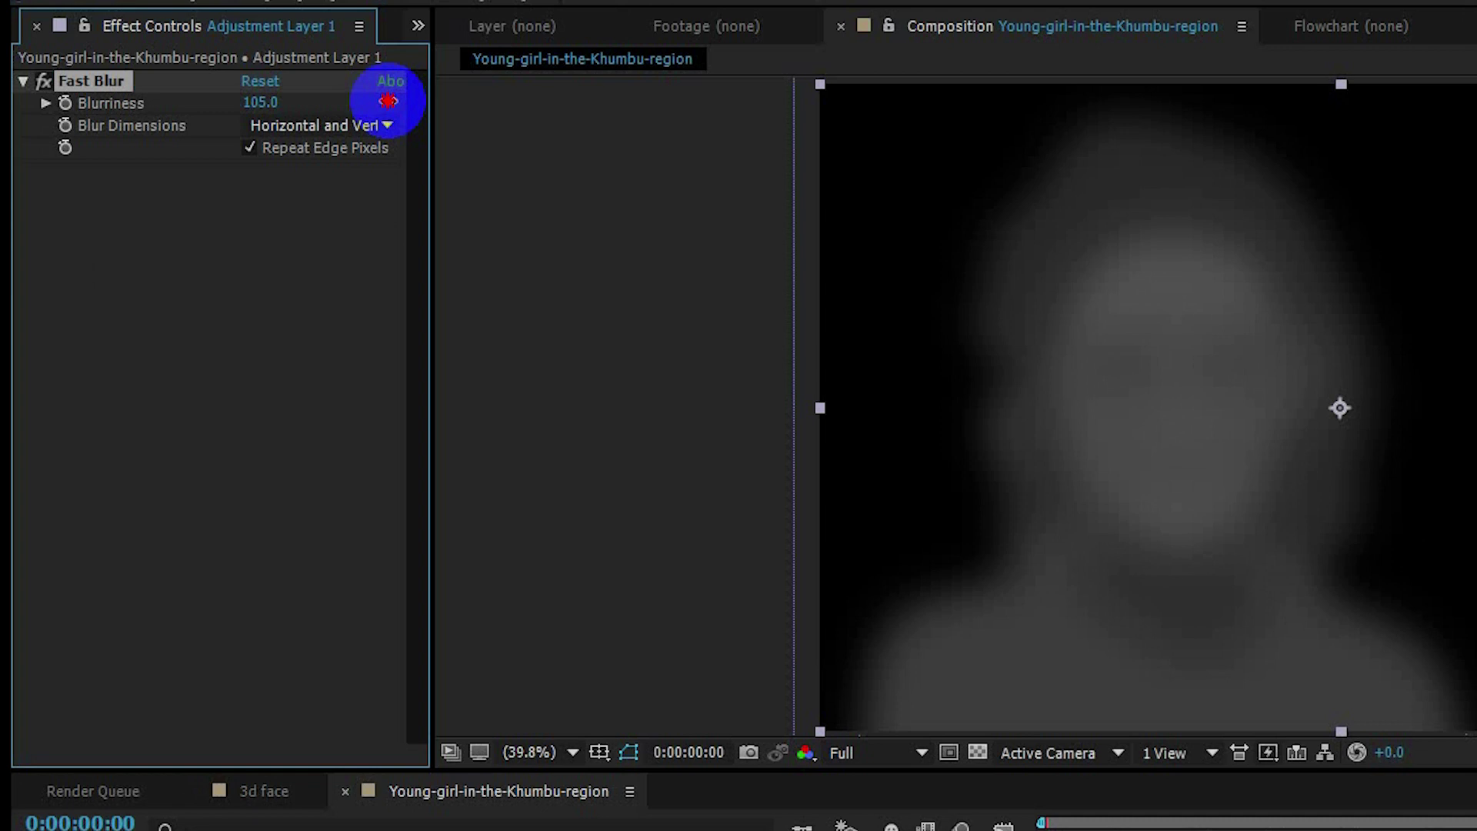
{"action": "left_click", "coordinate": [269, 101]}
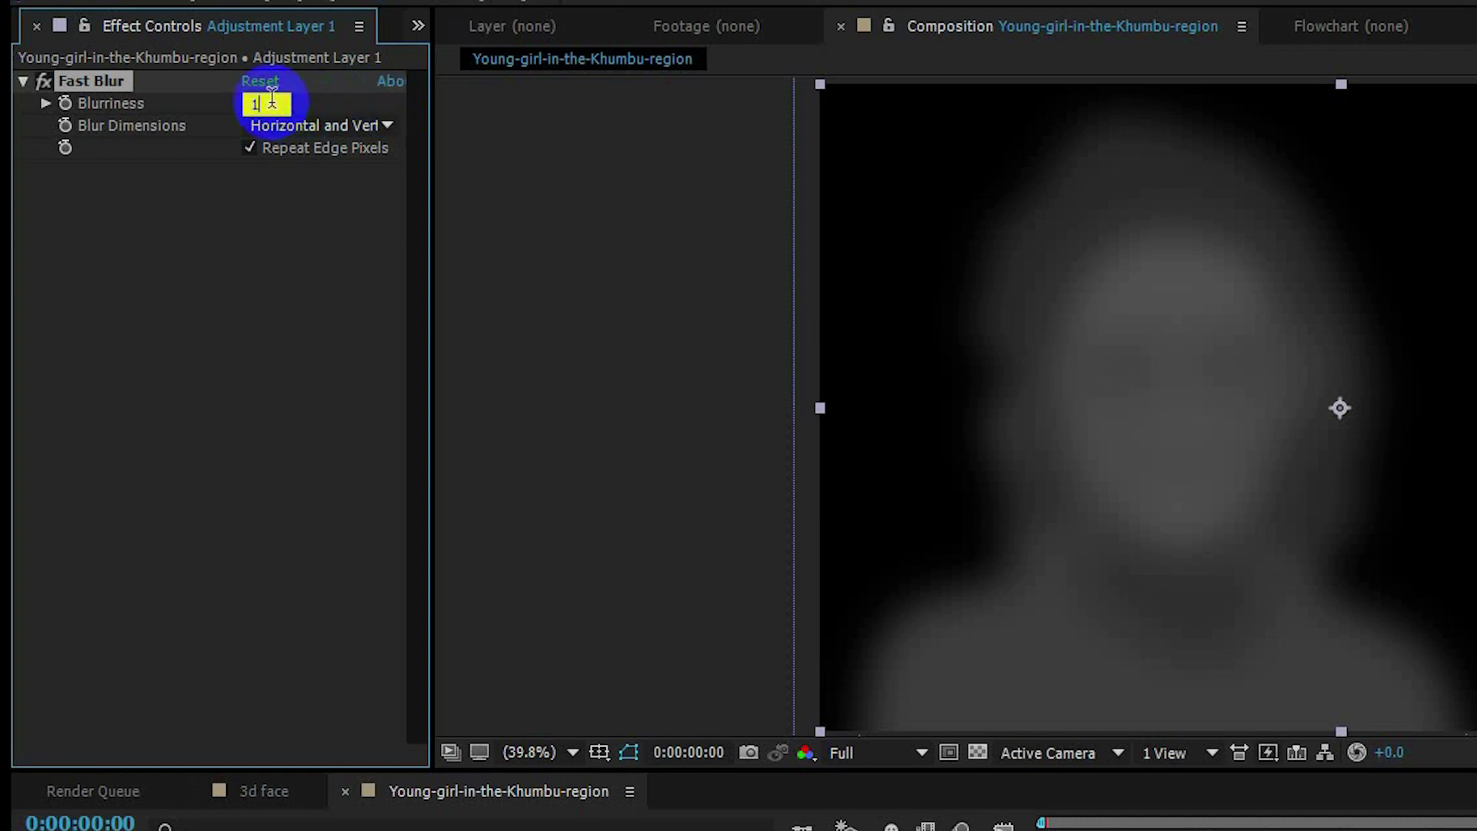
{"action": "type", "text": "100"}
{"action": "key", "text": "Return"}
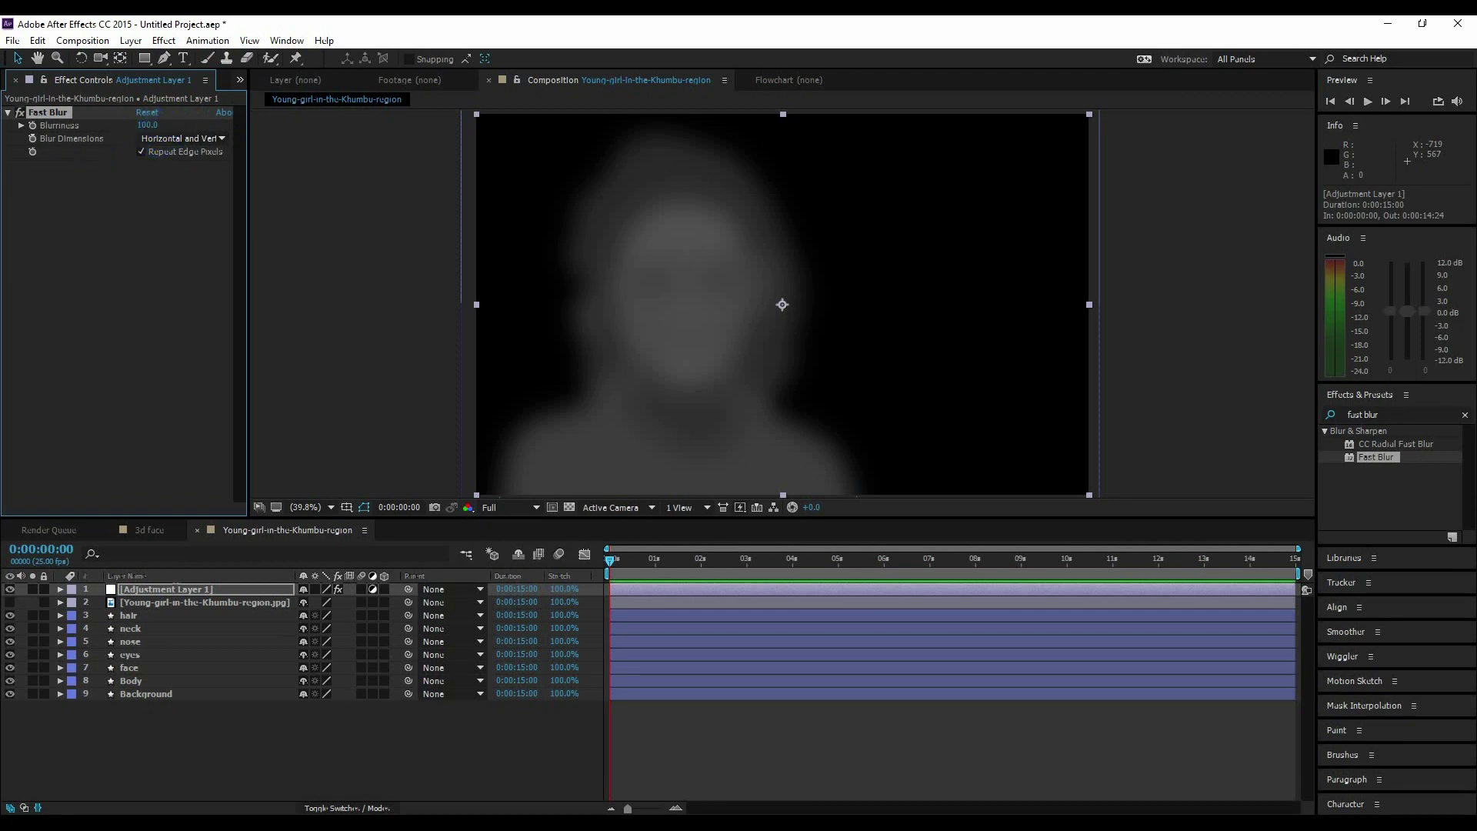
- Add Young-girl-in-the-Khumbu-region.jpg to the 3d face composition and set its Scale to 97%
{"action": "left_click", "coordinate": [148, 530]}
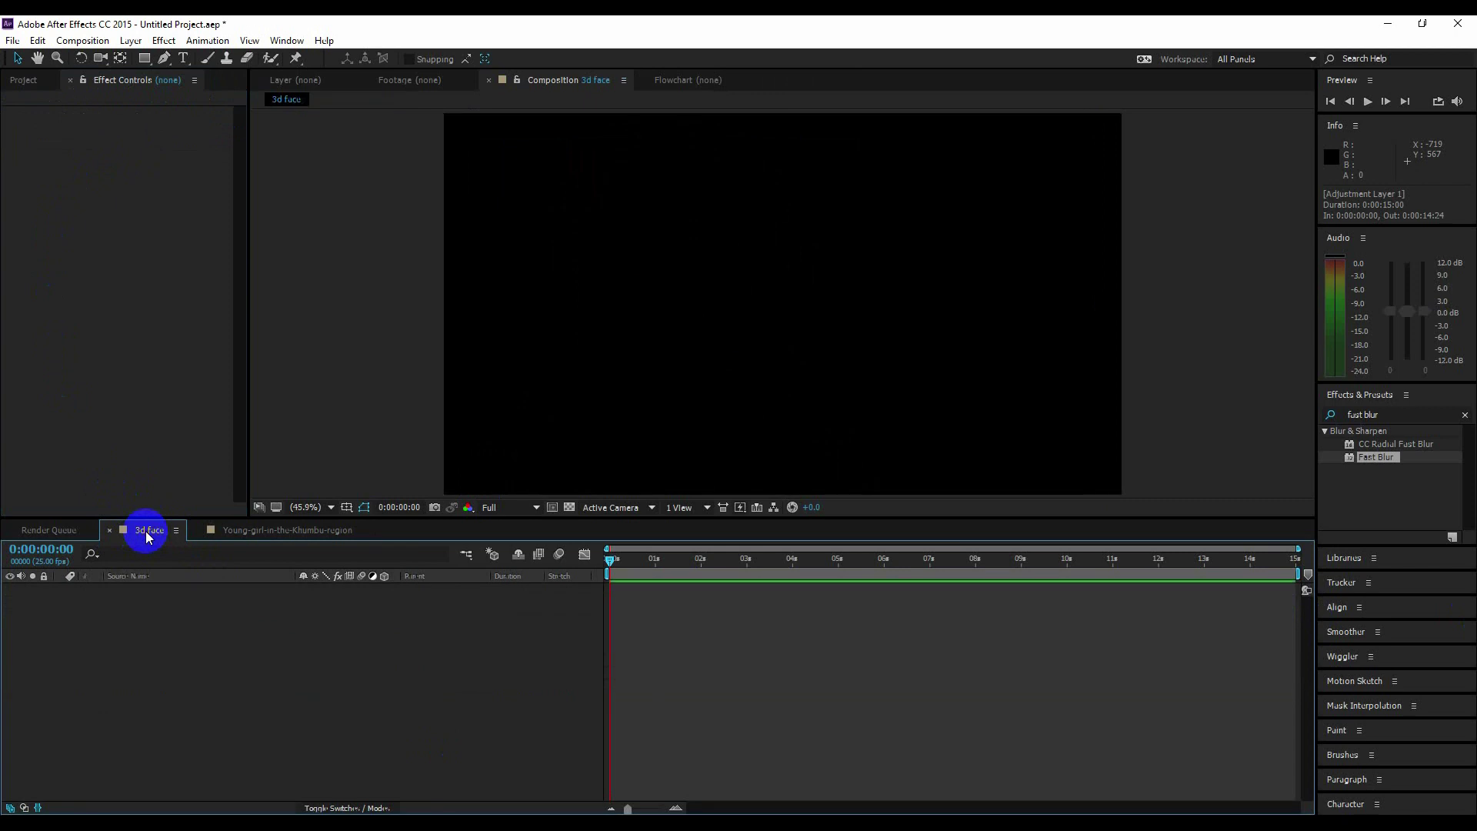
{"action": "left_click", "coordinate": [23, 81]}
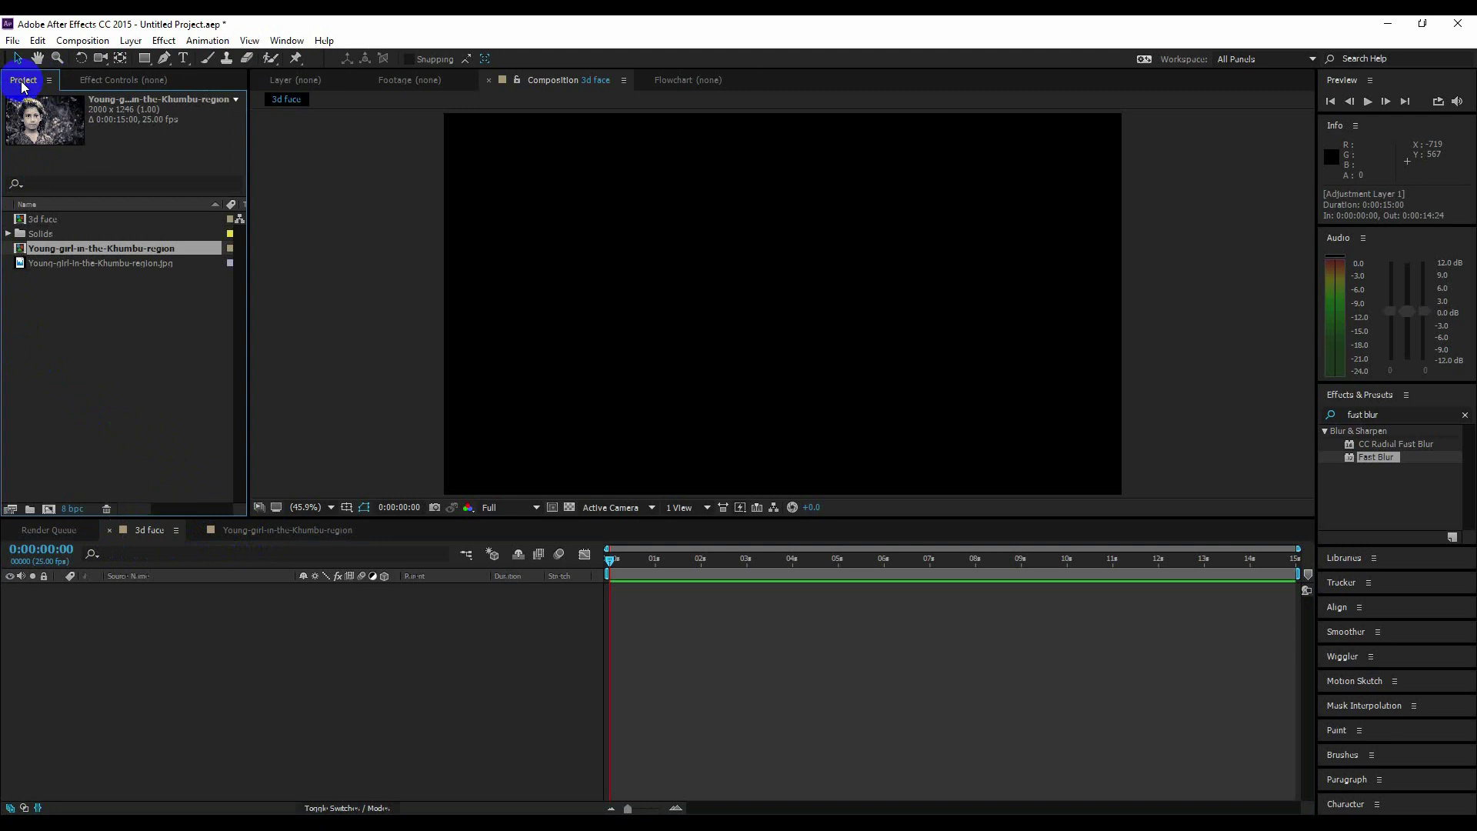
{"action": "left_click_drag", "start_coordinate": [21, 264], "coordinate": [170, 602]}
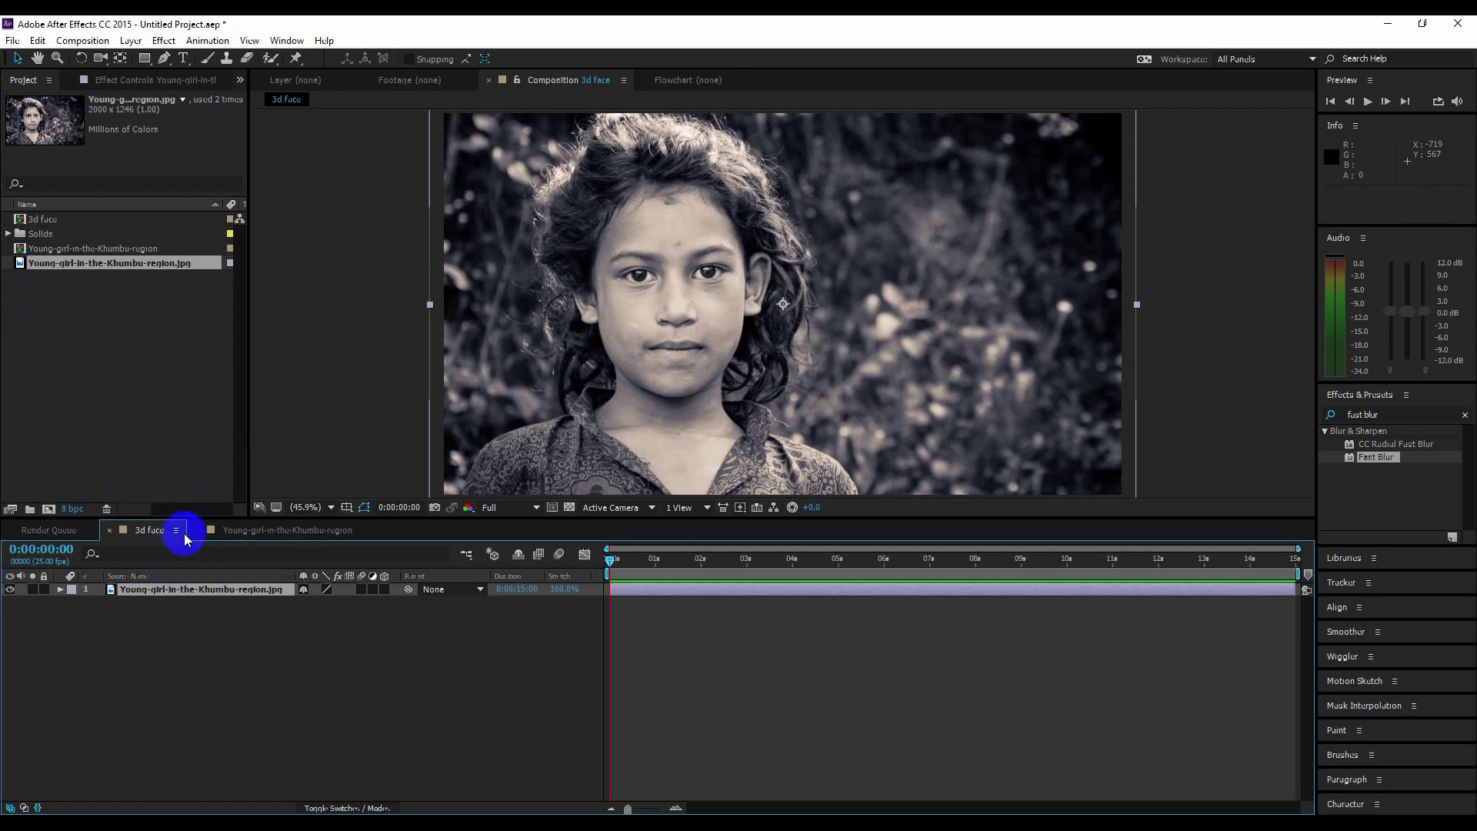
{"action": "left_click", "coordinate": [182, 593]}
{"action": "key", "text": "s"}
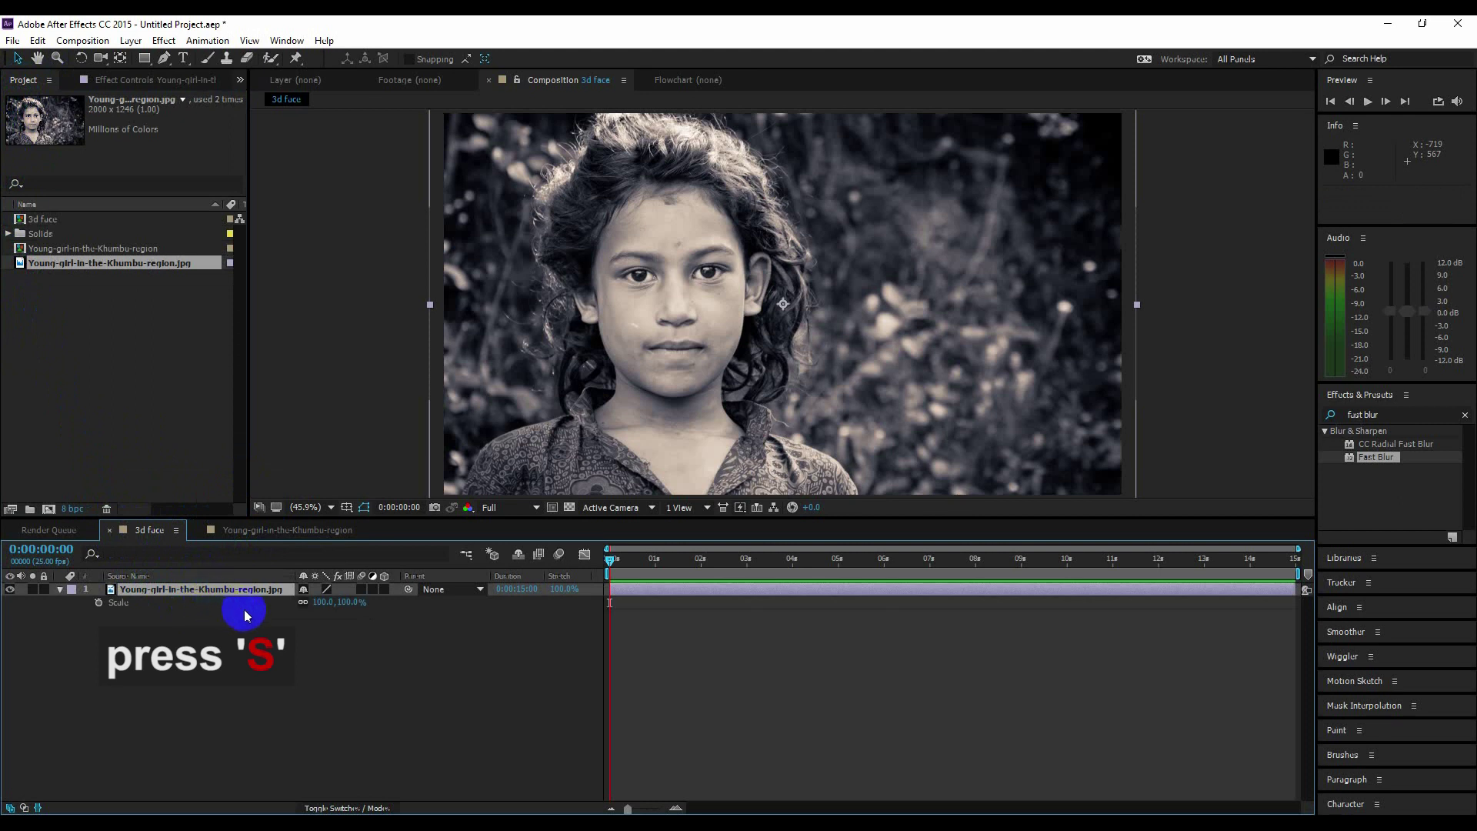
{"action": "left_click_drag", "start_coordinate": [326, 603], "coordinate": [320, 601]}
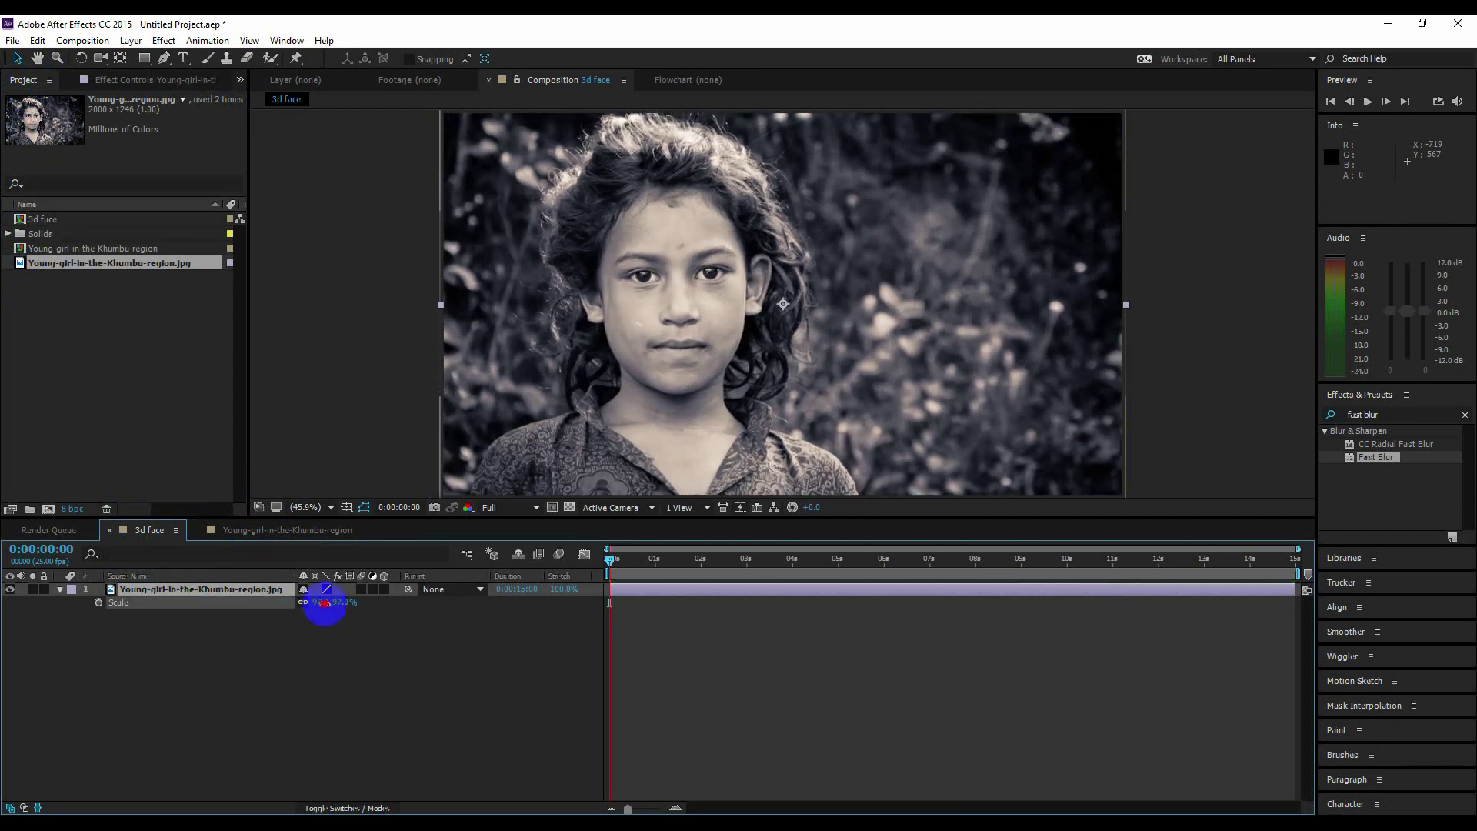
- Add the Young-girl-in-the-Khumbu-region composition below the photo in 3d face and turn off its visibility
{"action": "left_click", "coordinate": [17, 248]}
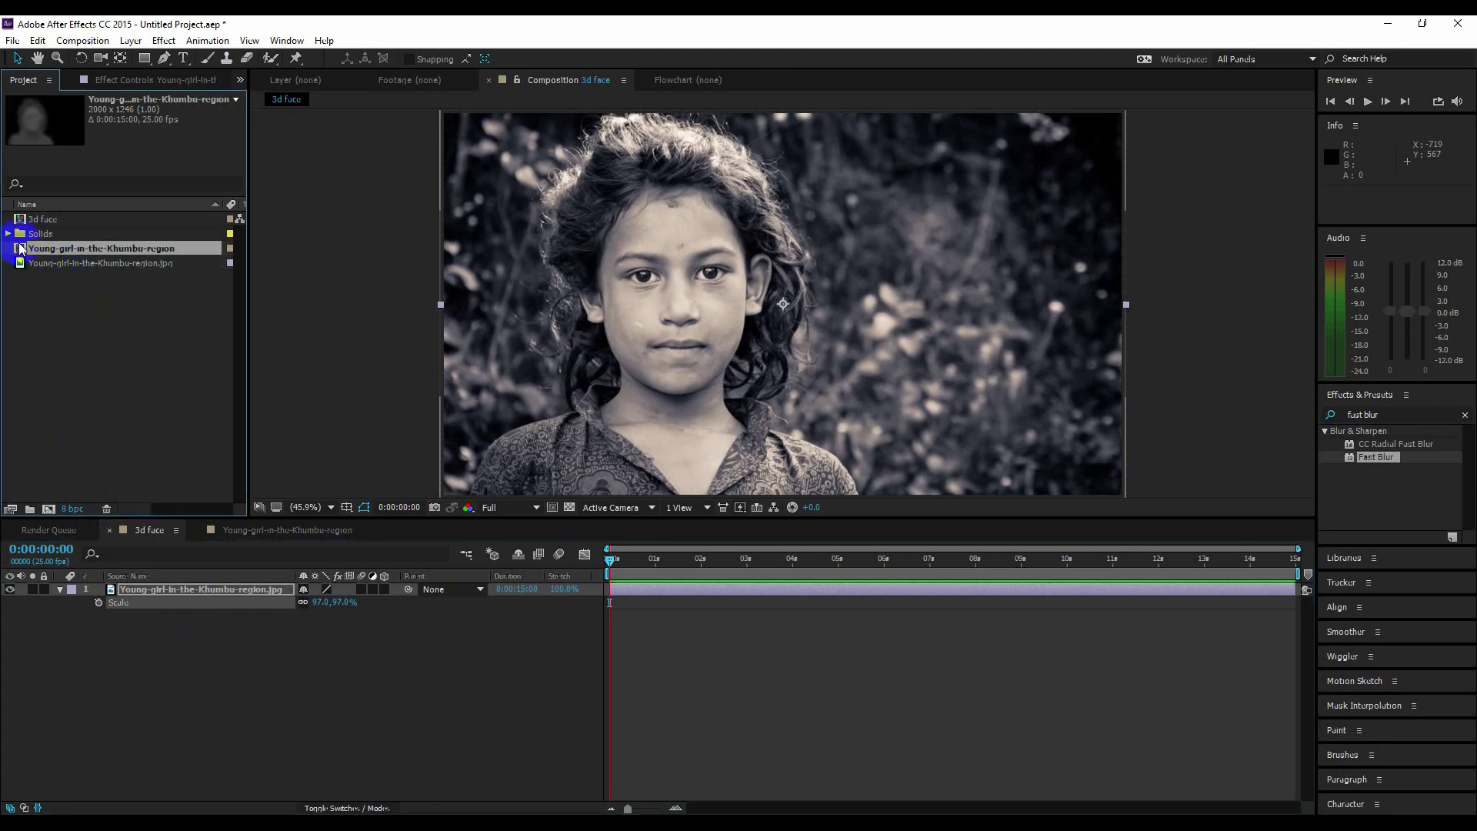
{"action": "left_click_drag", "start_coordinate": [20, 250], "coordinate": [157, 637]}
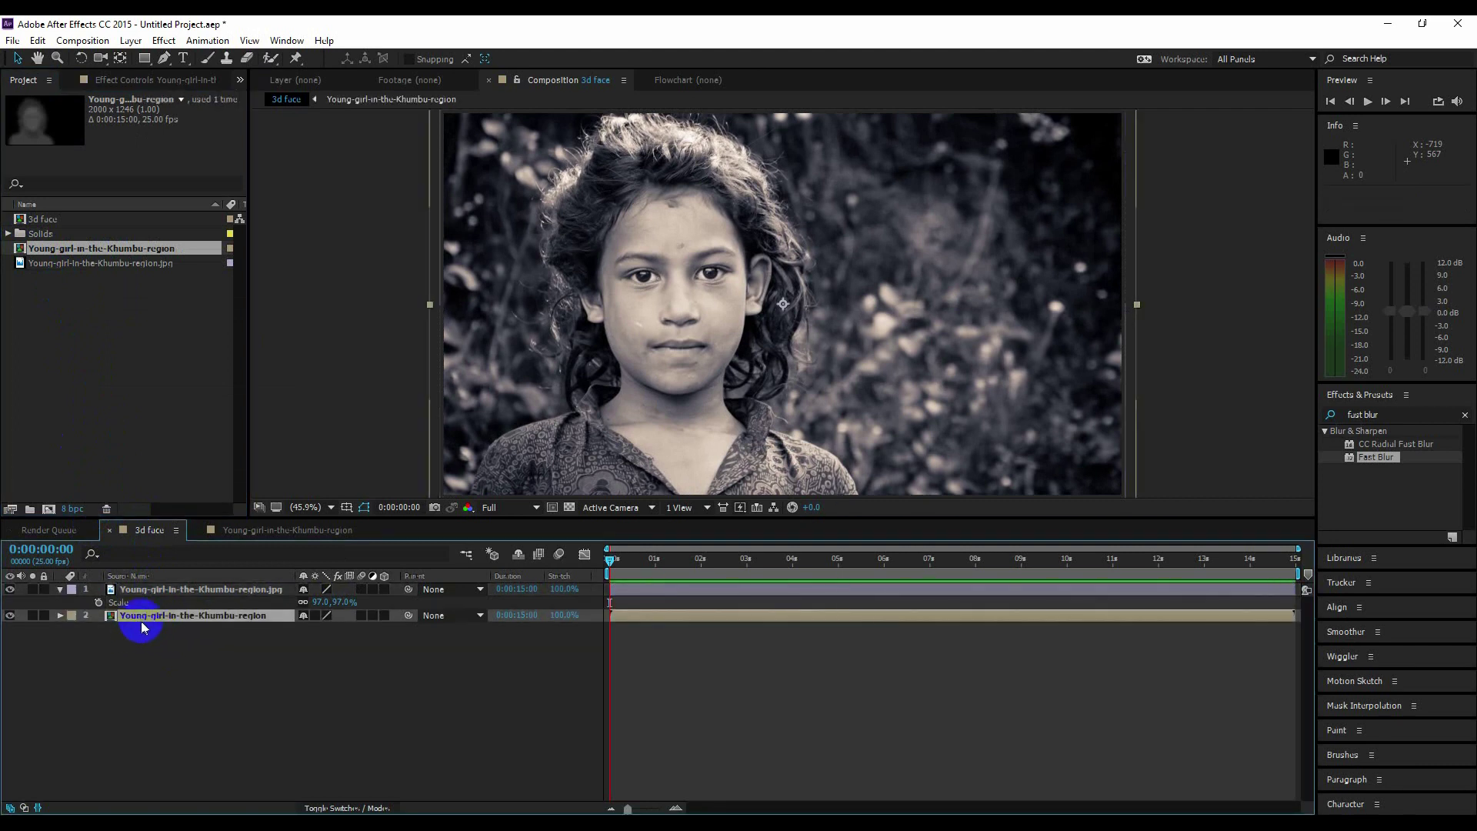
{"action": "left_click", "coordinate": [10, 616]}
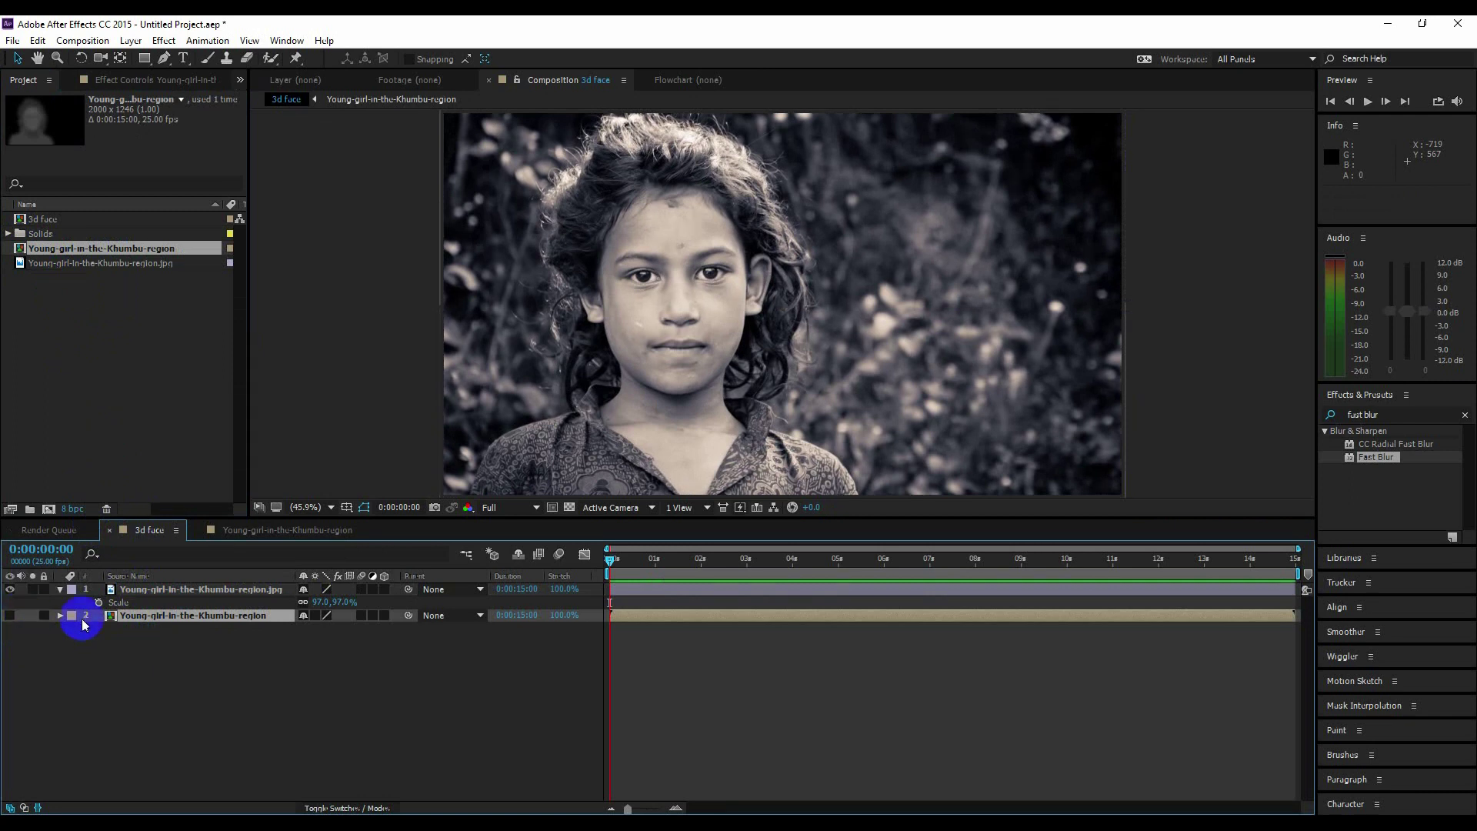
- Search the effects for "map" and apply Displacement Map to the Young-girl-in-the-Khumbu-region.jpg layer
{"action": "left_click", "coordinate": [747, 593]}
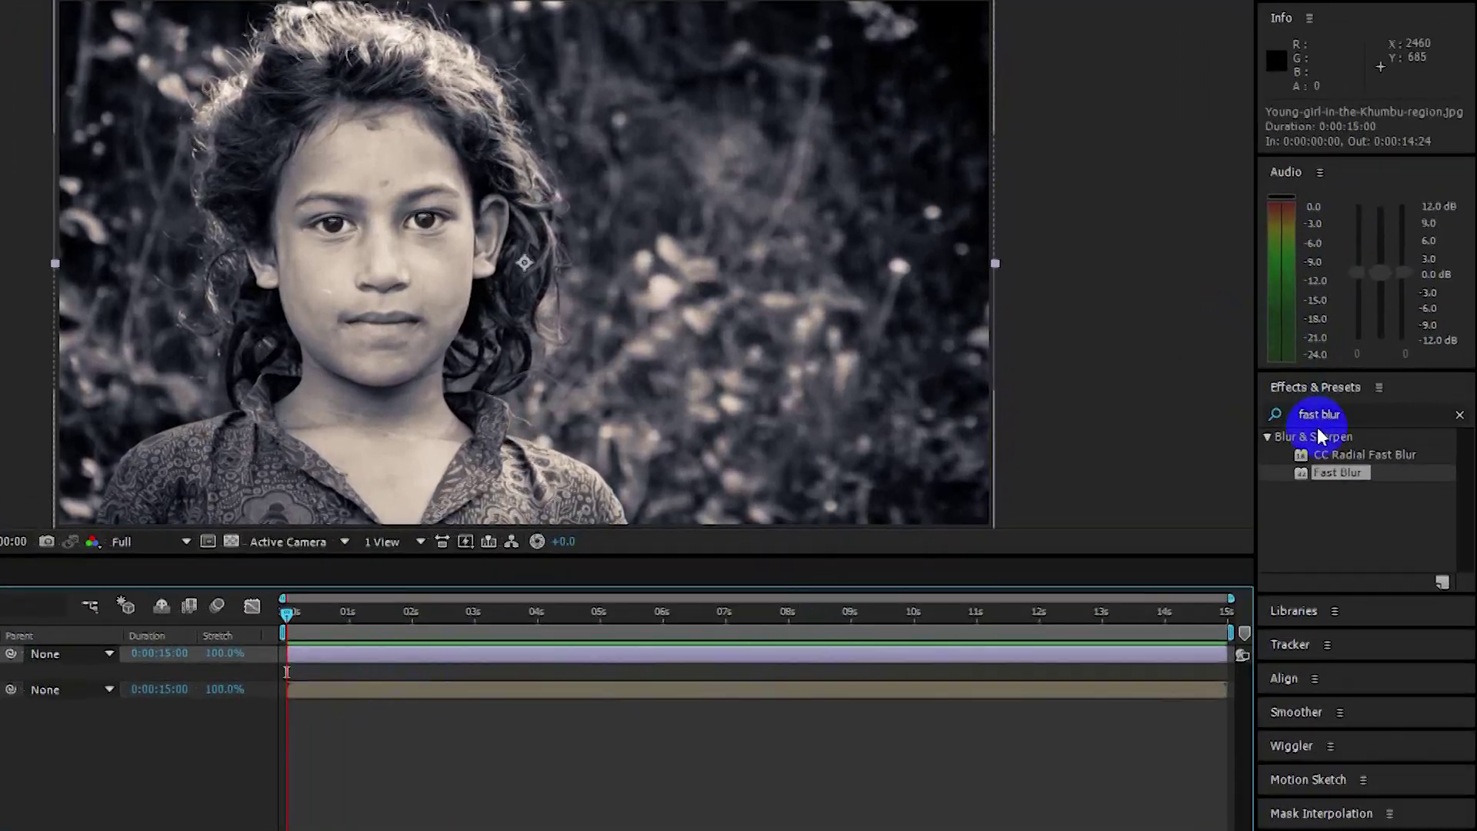
{"action": "left_click", "coordinate": [1384, 414]}
{"action": "left_click_drag", "start_coordinate": [1328, 413], "coordinate": [1205, 414]}
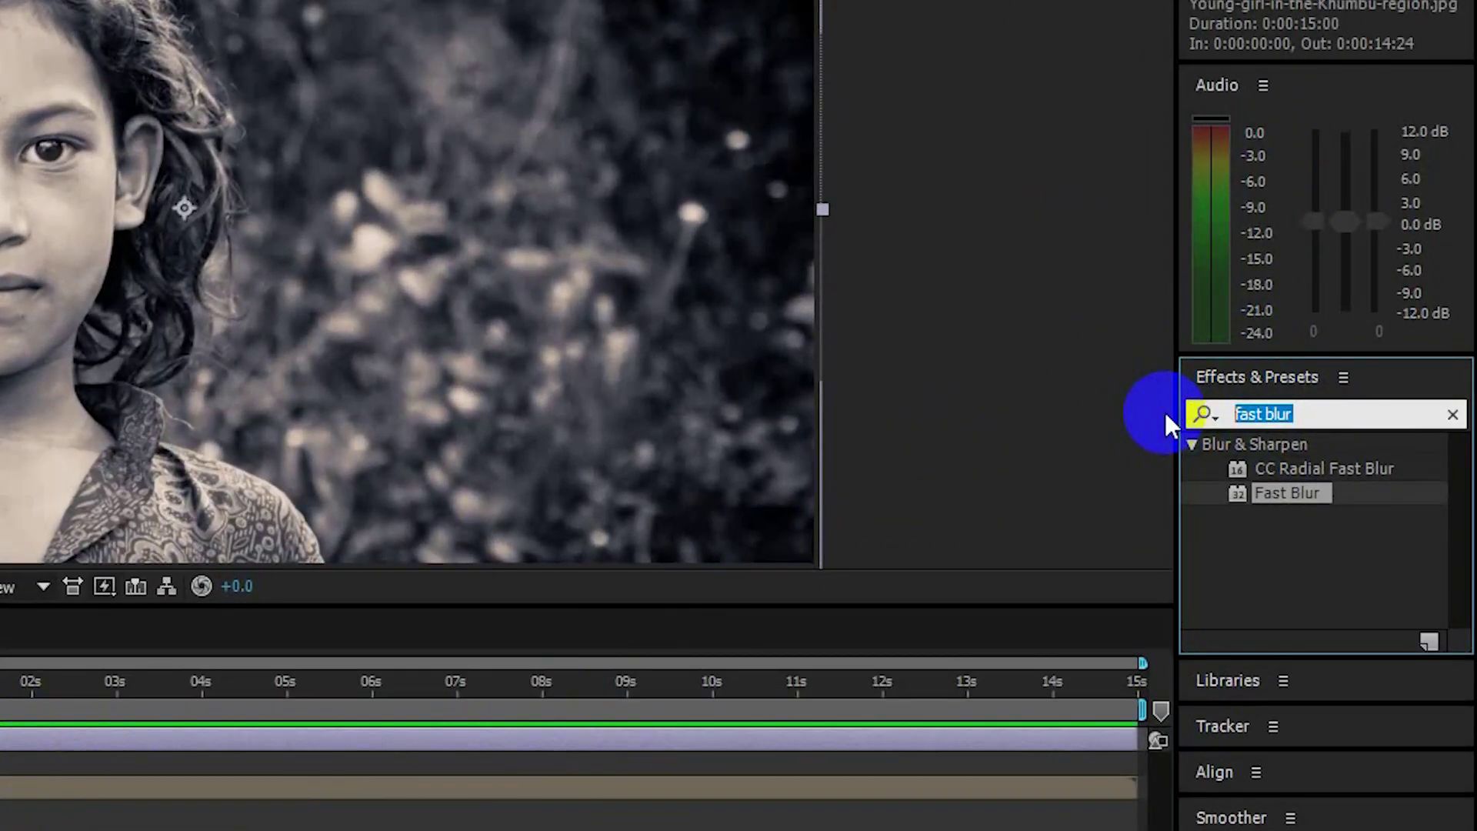
{"action": "type", "text": "map"}
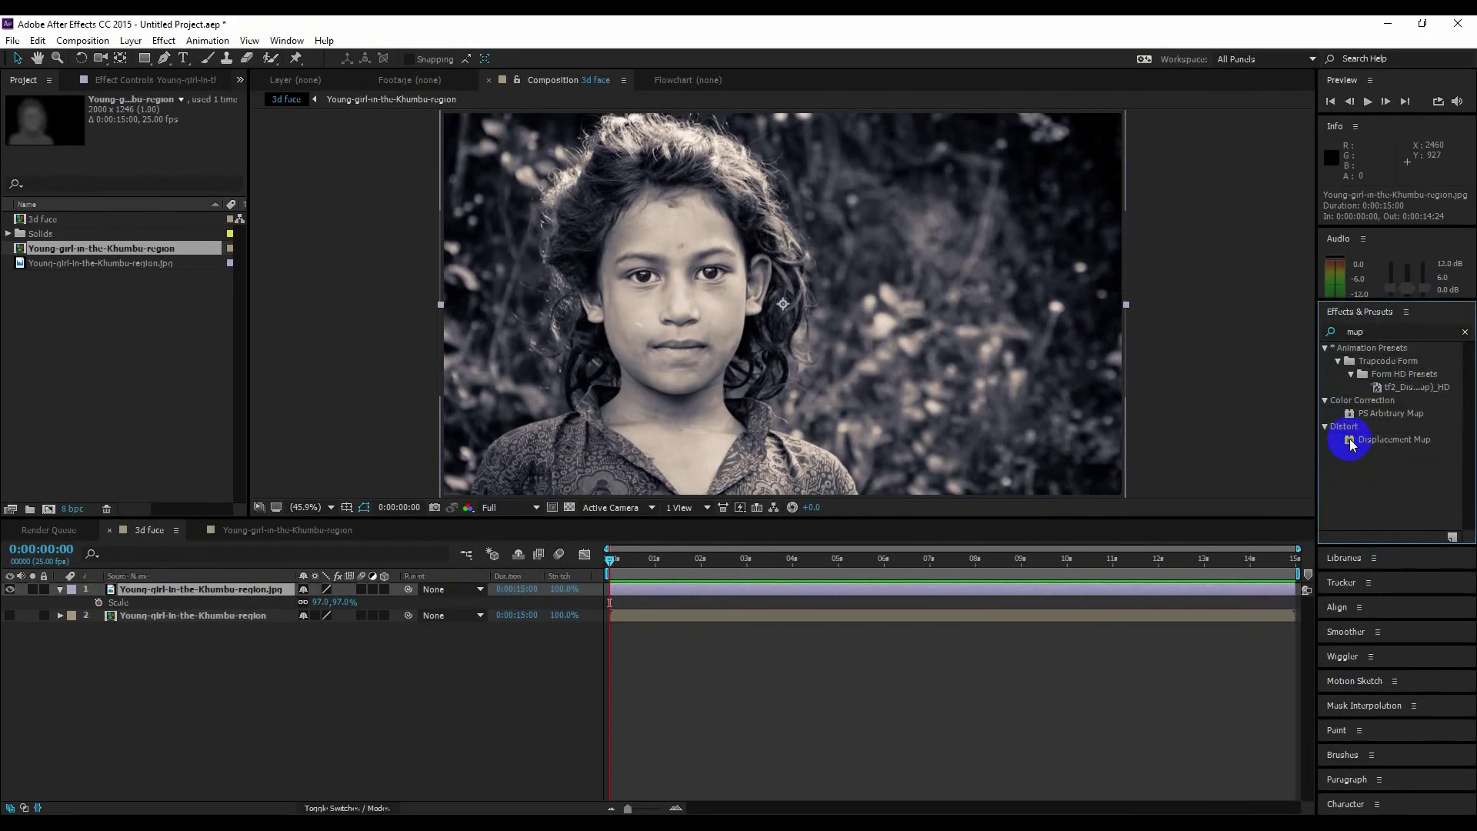
{"action": "left_click_drag", "start_coordinate": [1350, 444], "coordinate": [901, 586]}
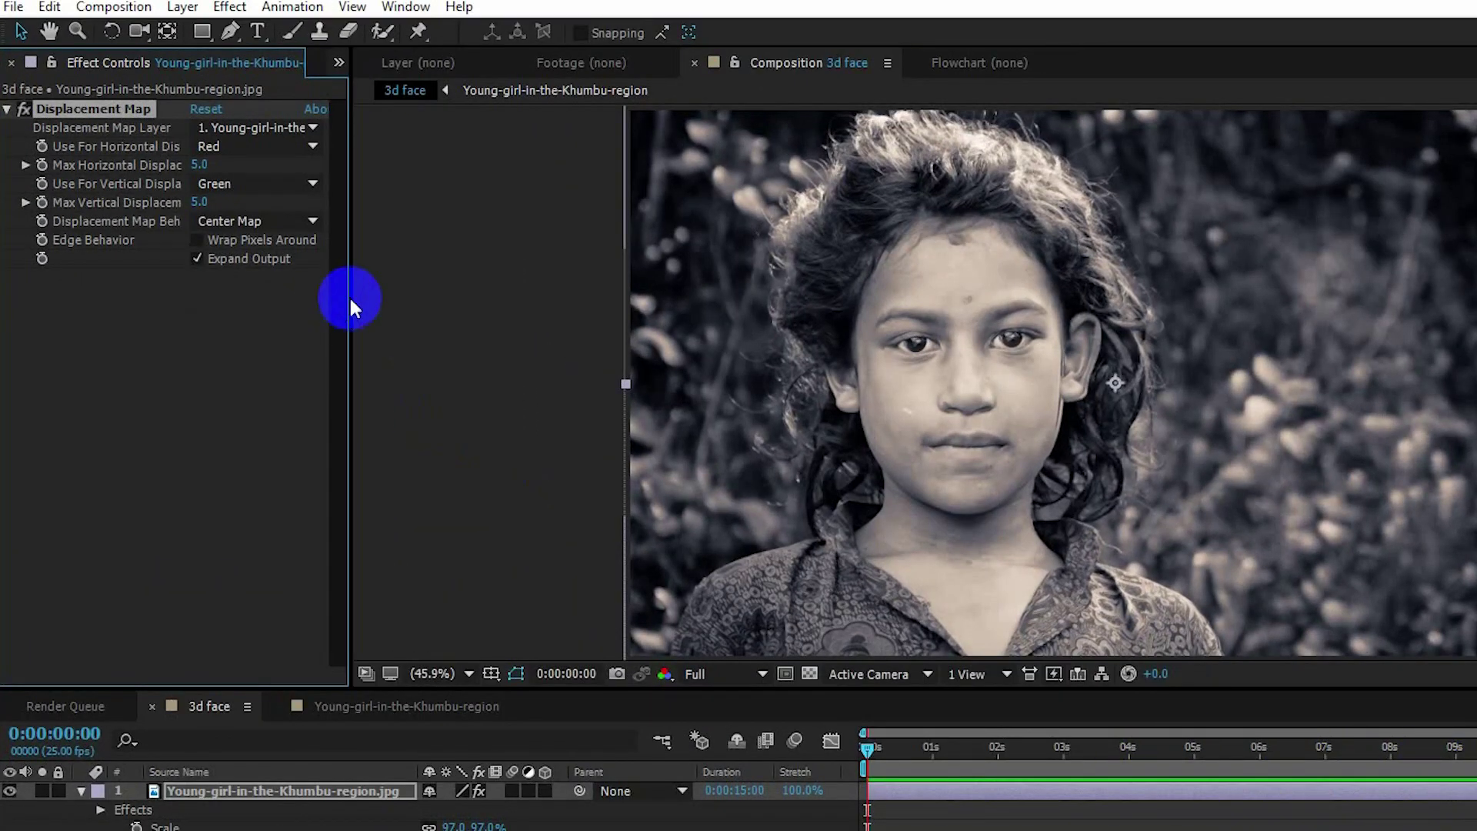
- Set the Displacement Map Layer to 2. Young-girl-in-the-Khumbu-region and use Luminance for both horizontal and vertical displacement
{"action": "left_click_drag", "start_coordinate": [350, 297], "coordinate": [394, 297]}
{"action": "left_click", "coordinate": [277, 125]}
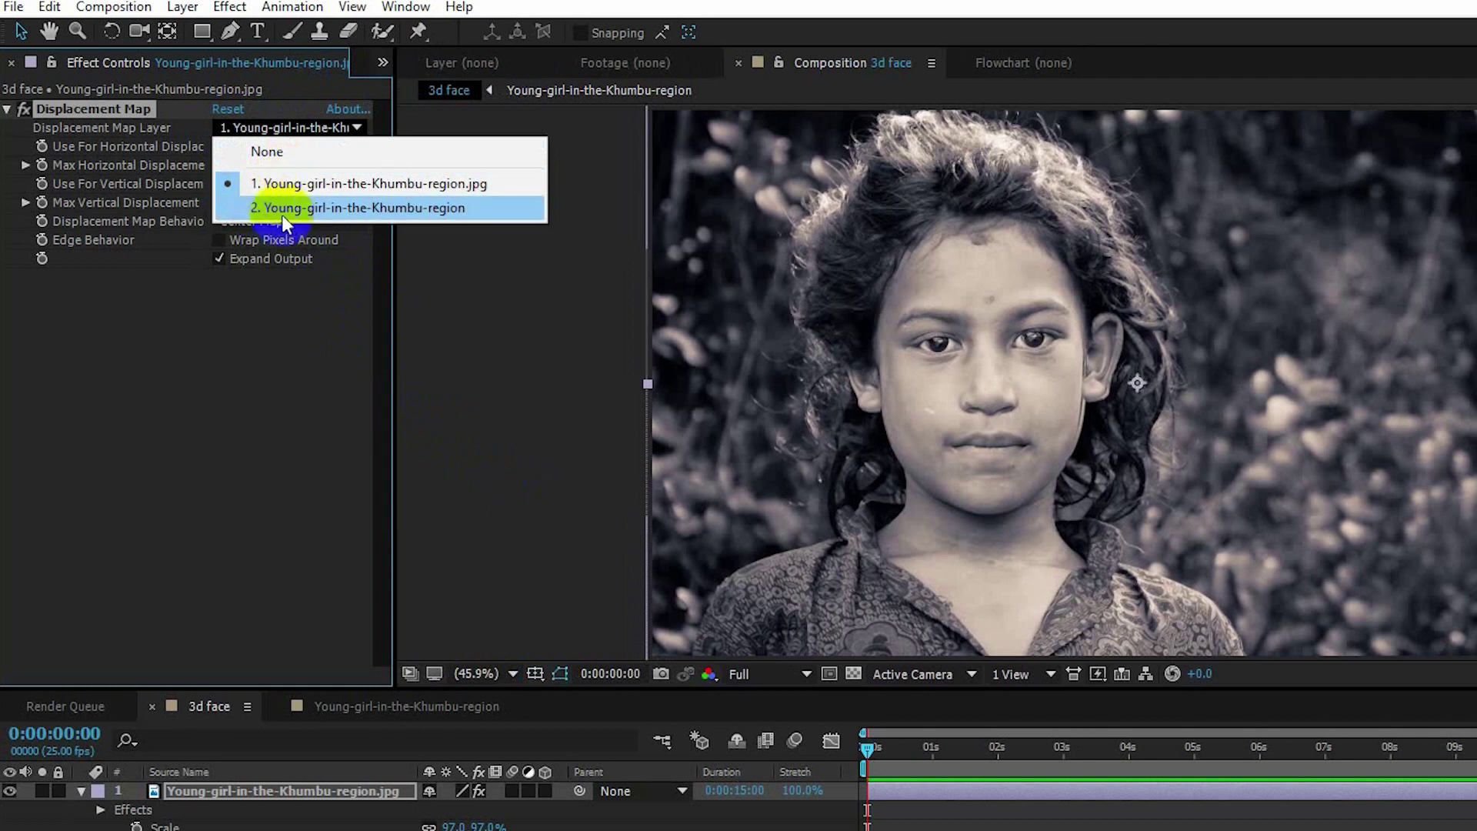
{"action": "left_click", "coordinate": [309, 210]}
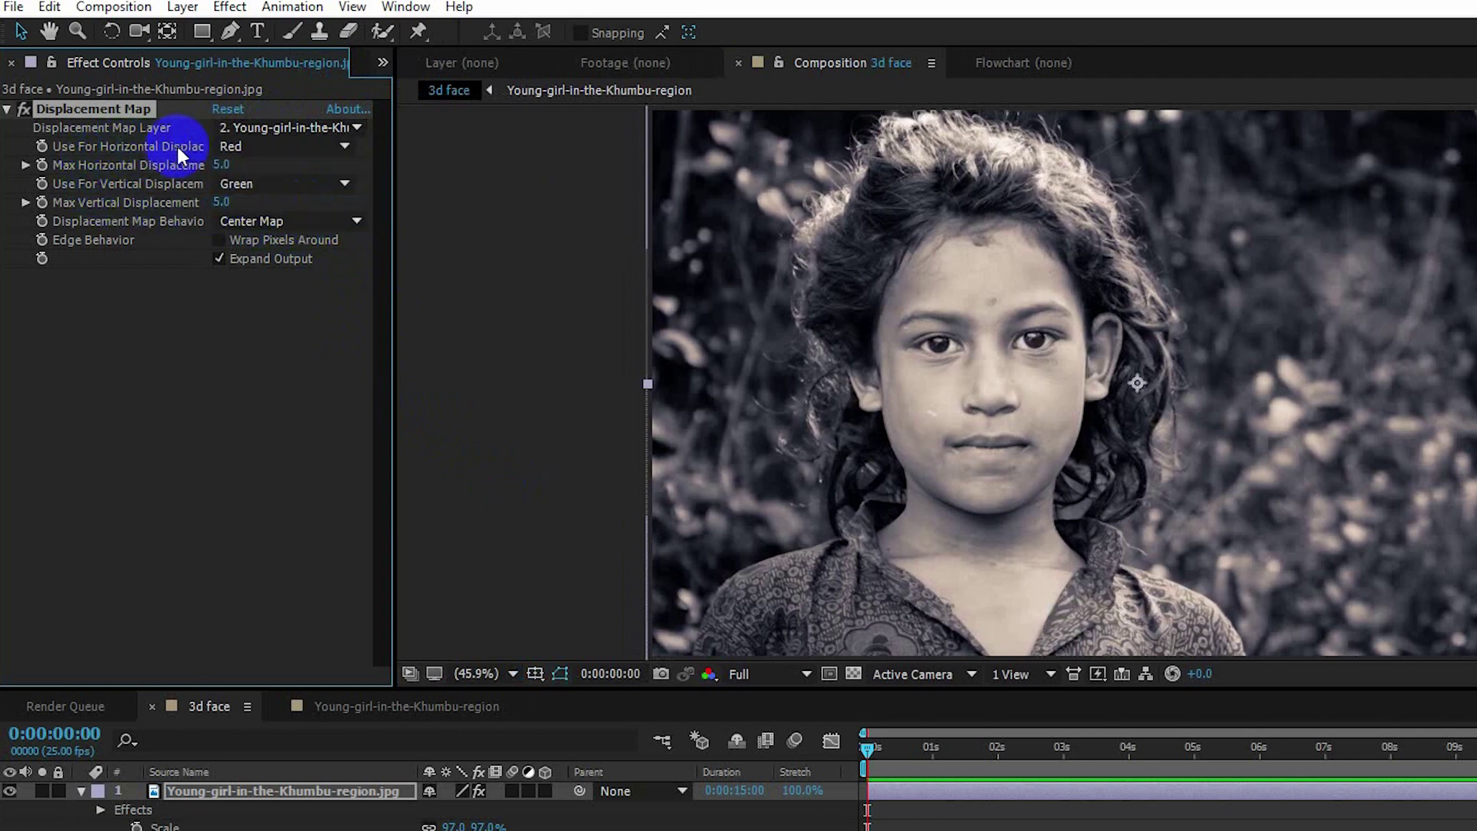
{"action": "left_click", "coordinate": [261, 149]}
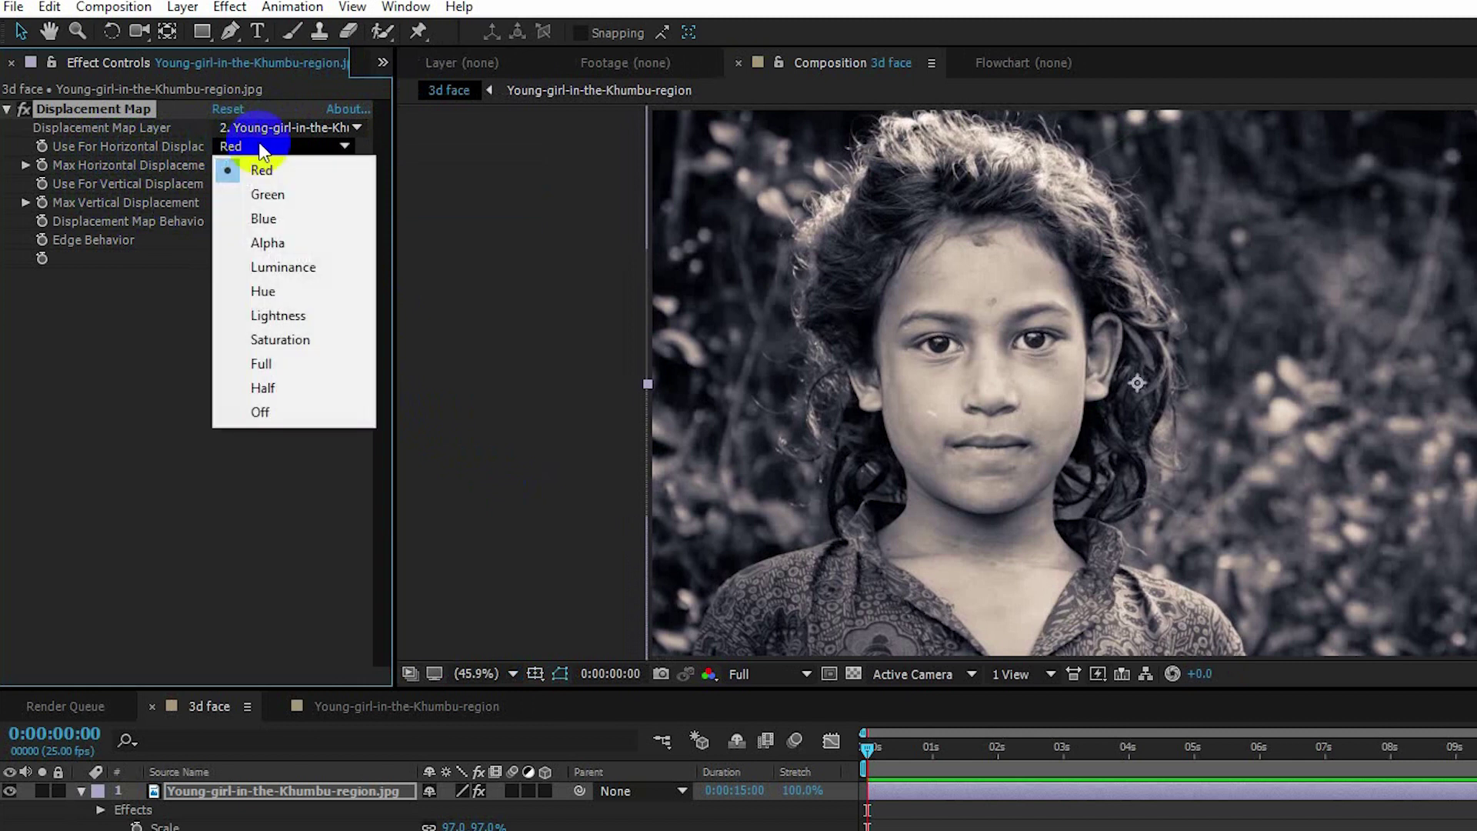
{"action": "left_click", "coordinate": [285, 266]}
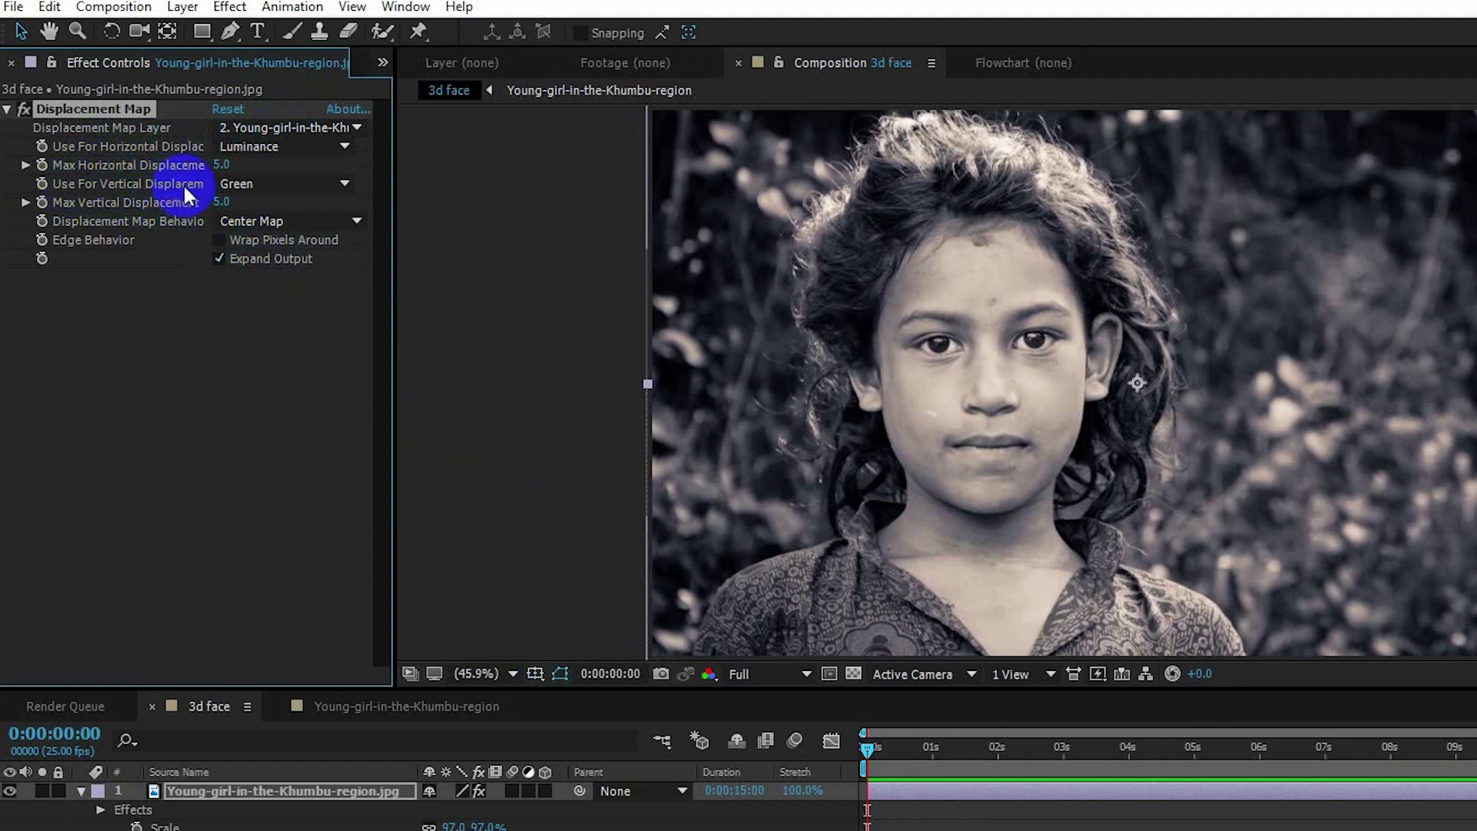
{"action": "left_click", "coordinate": [246, 187]}
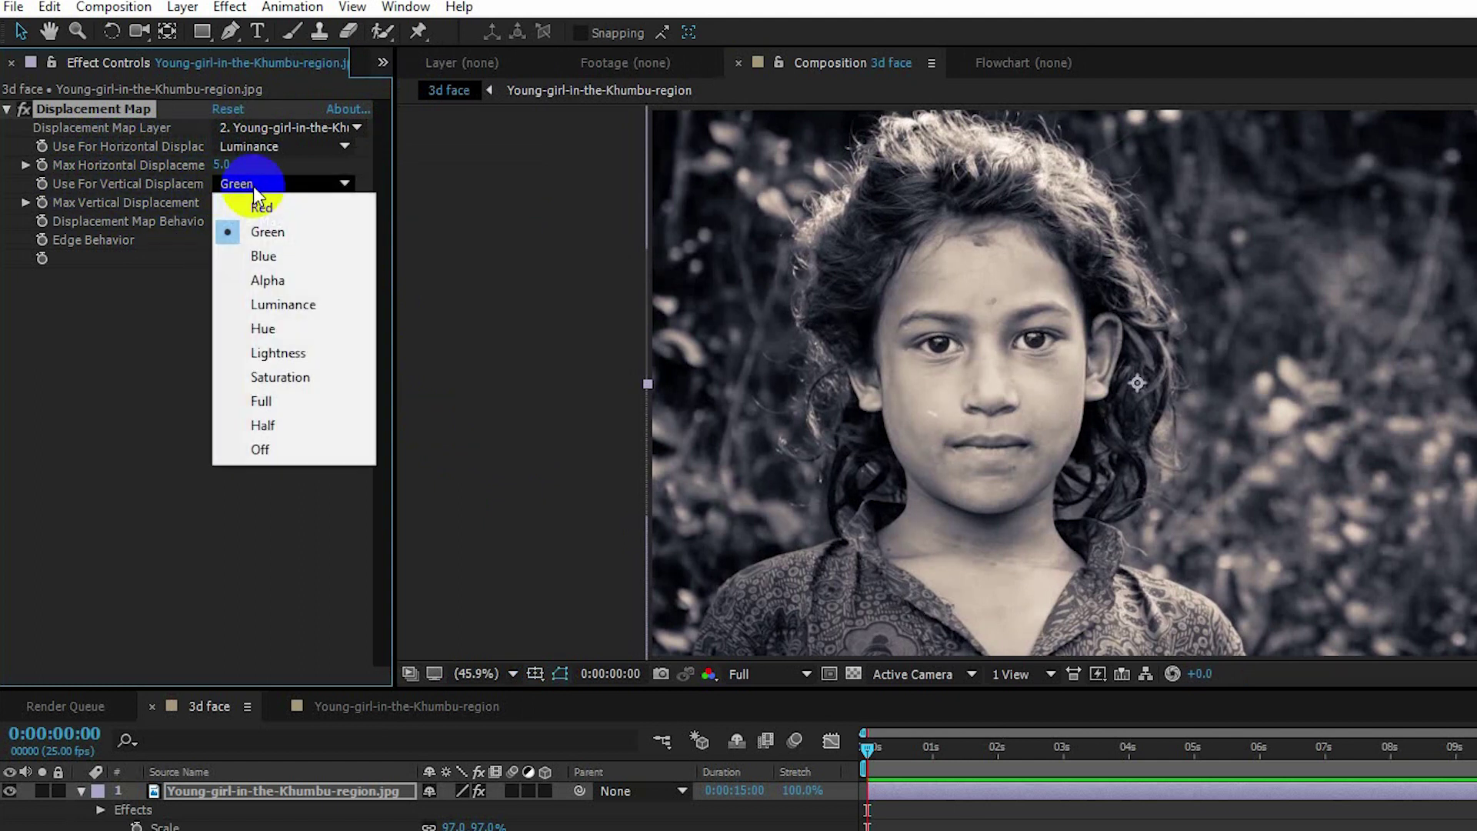
{"action": "left_click", "coordinate": [292, 303]}
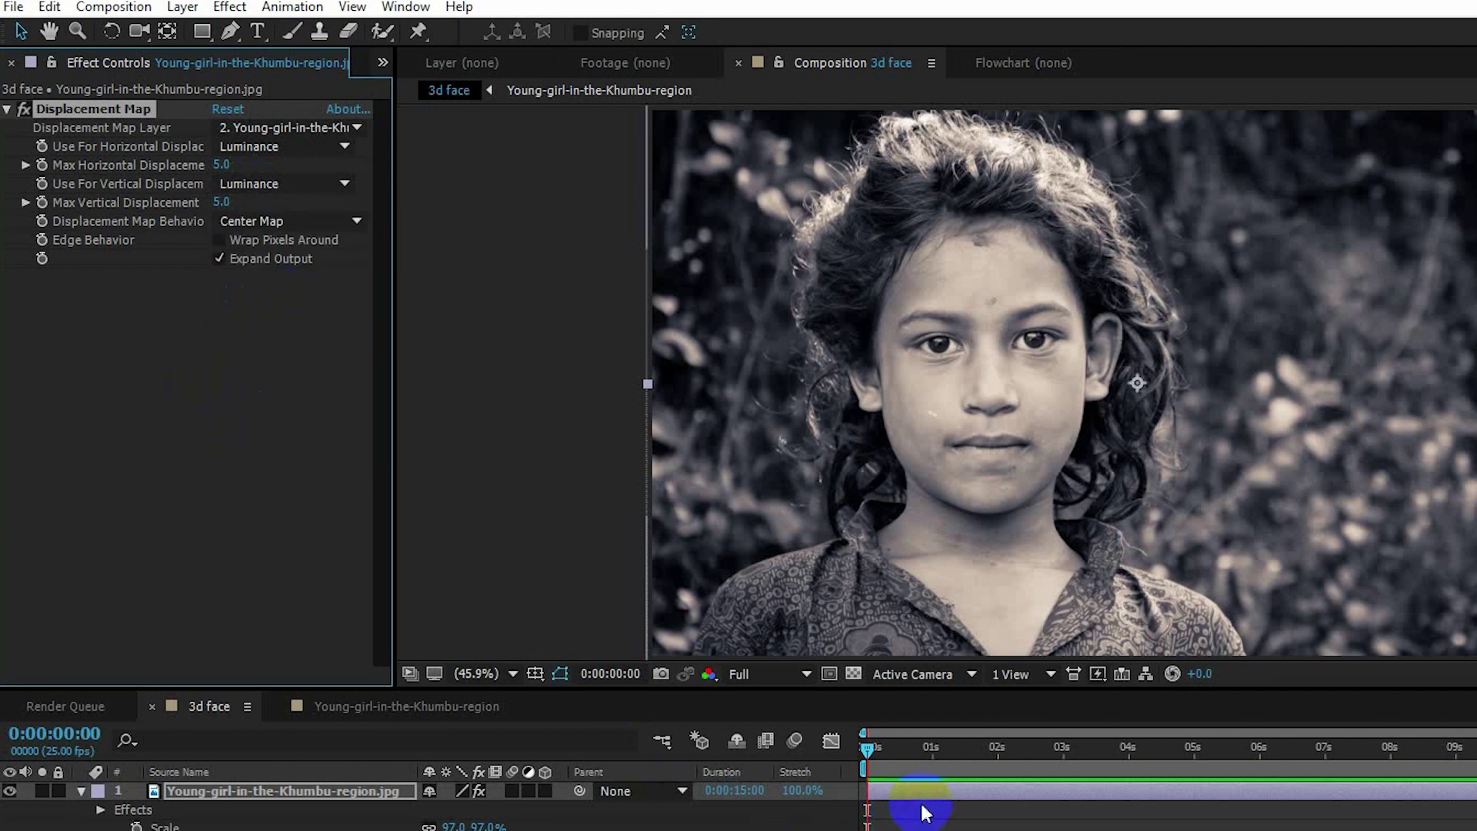
- At the start of the timeline, keyframe Max Horizontal Displacement at 56 and Max Vertical Displacement at 83
{"action": "left_click_drag", "start_coordinate": [222, 164], "coordinate": [279, 215]}
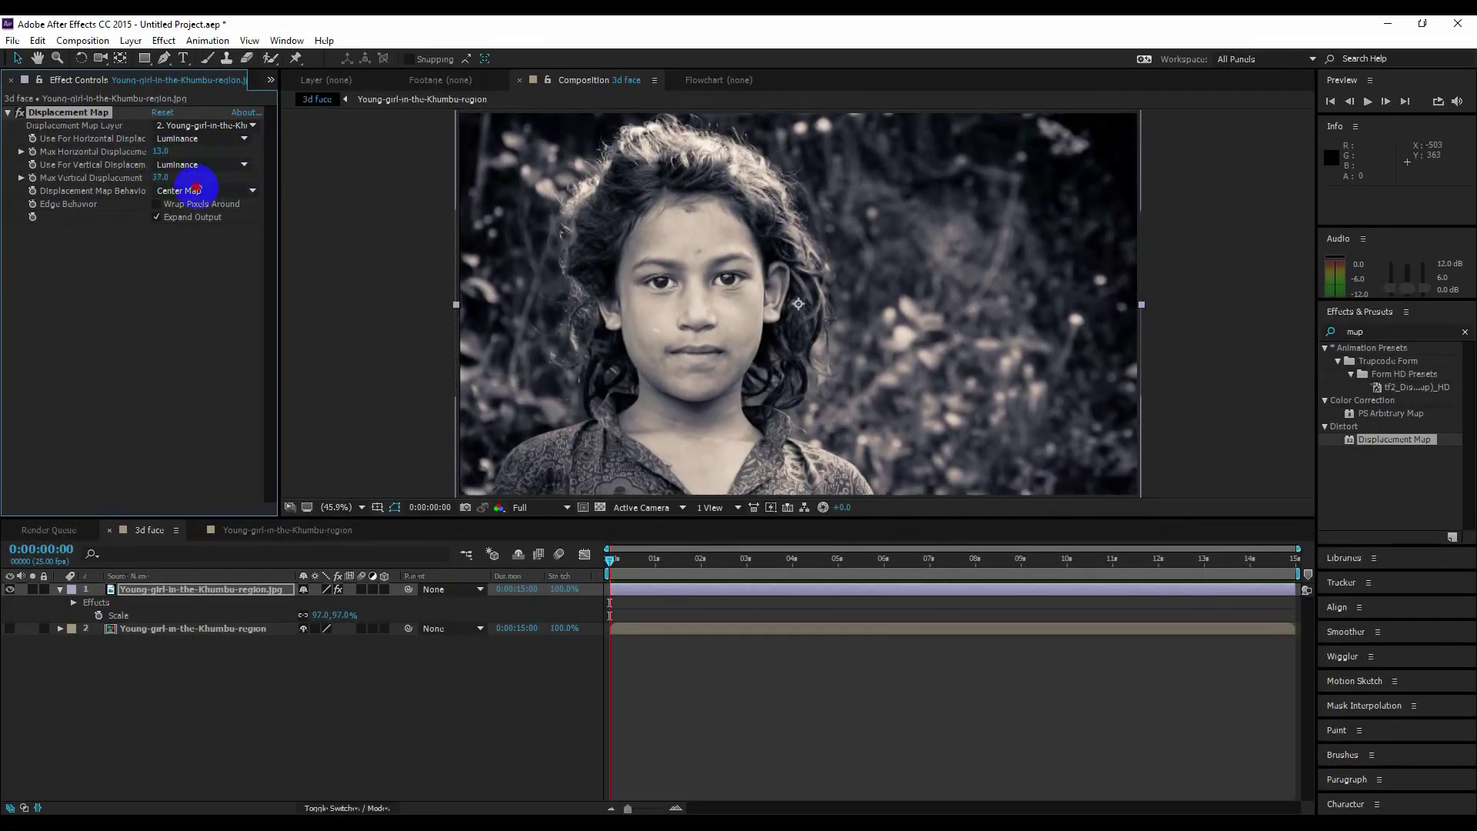
{"action": "left_click_drag", "start_coordinate": [628, 563], "coordinate": [592, 567]}
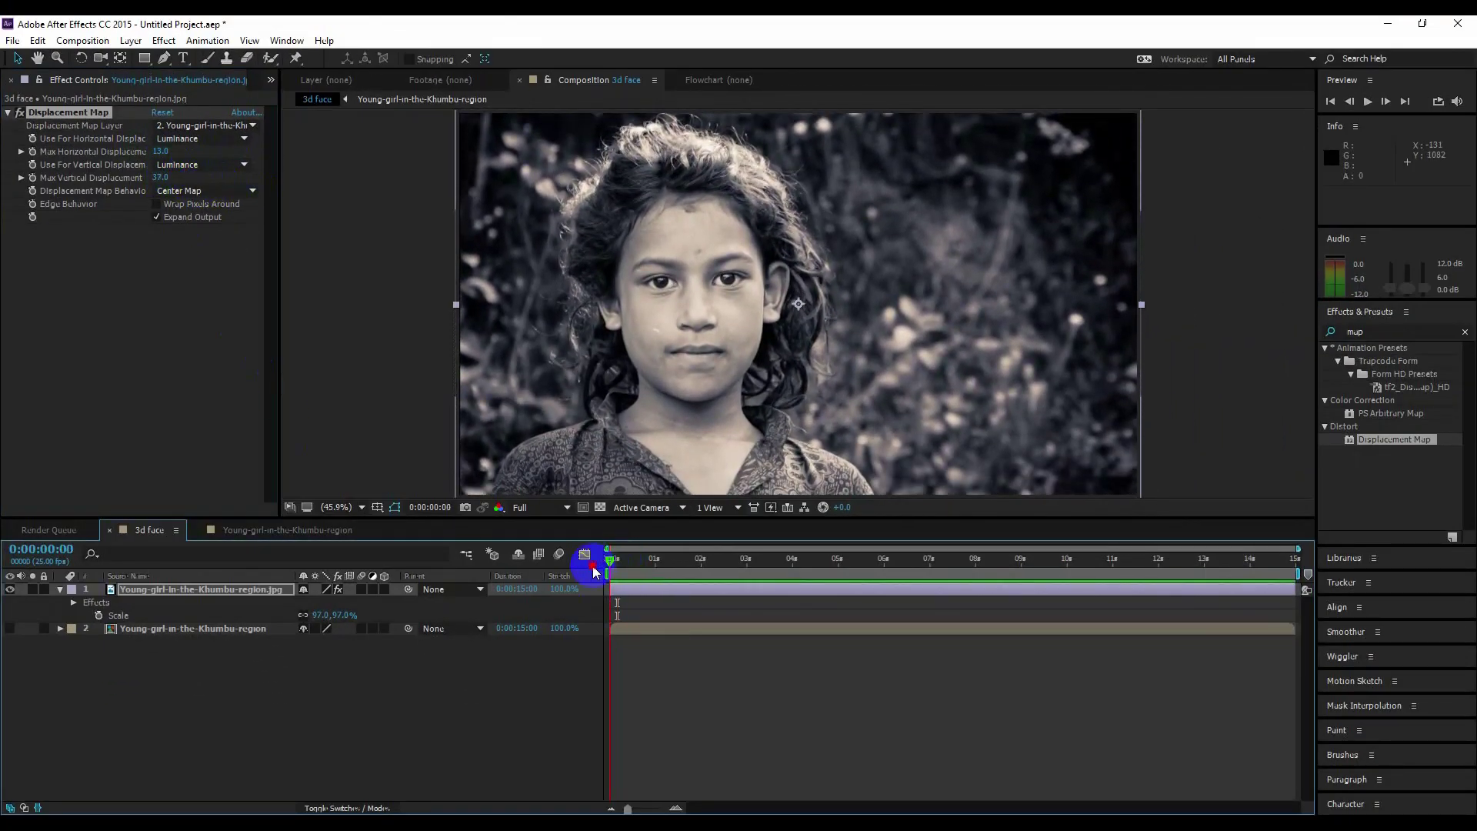
{"action": "left_click", "coordinate": [39, 142]}
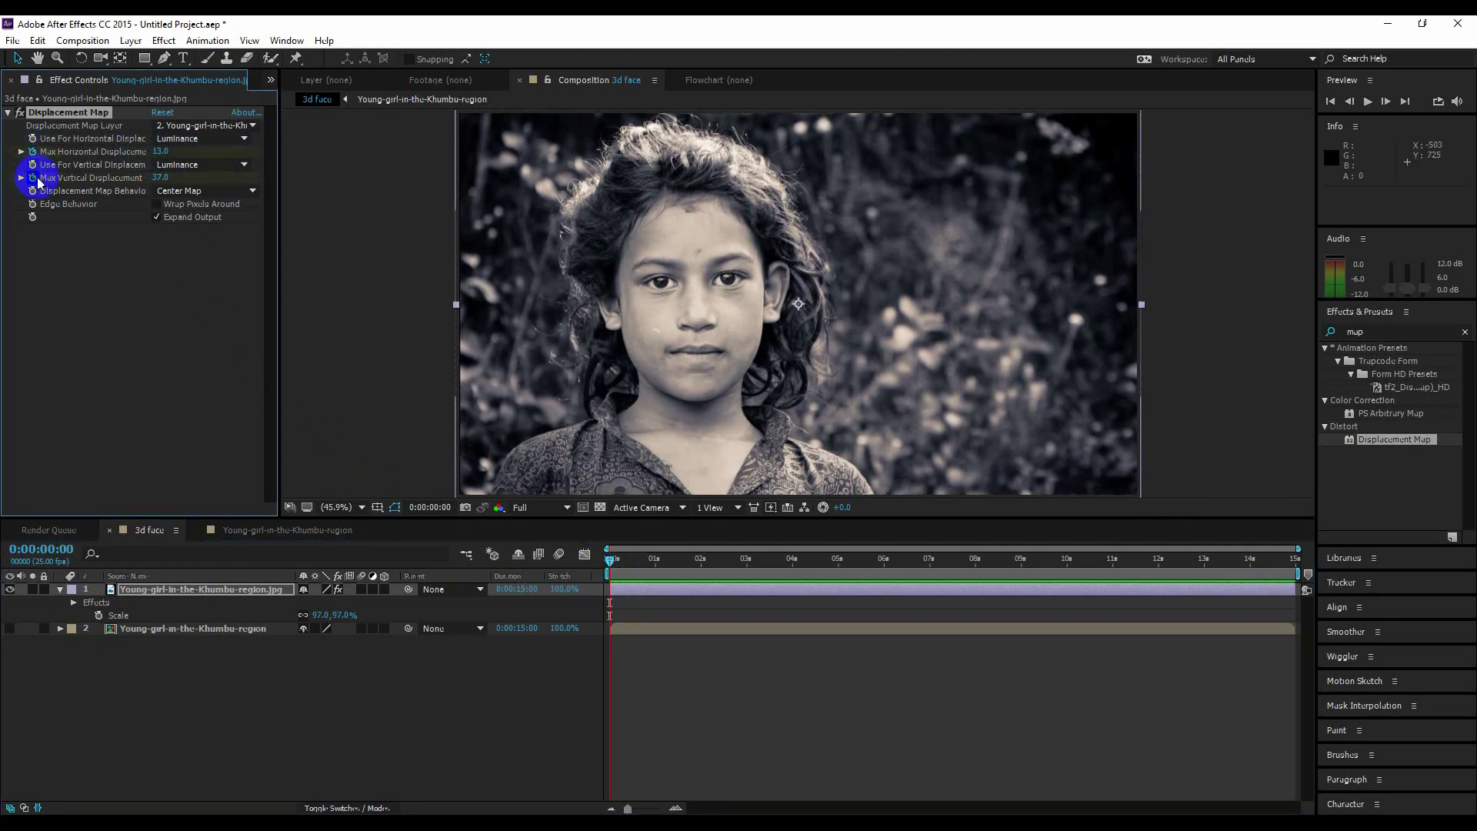
{"action": "left_click_drag", "start_coordinate": [159, 154], "coordinate": [189, 167]}
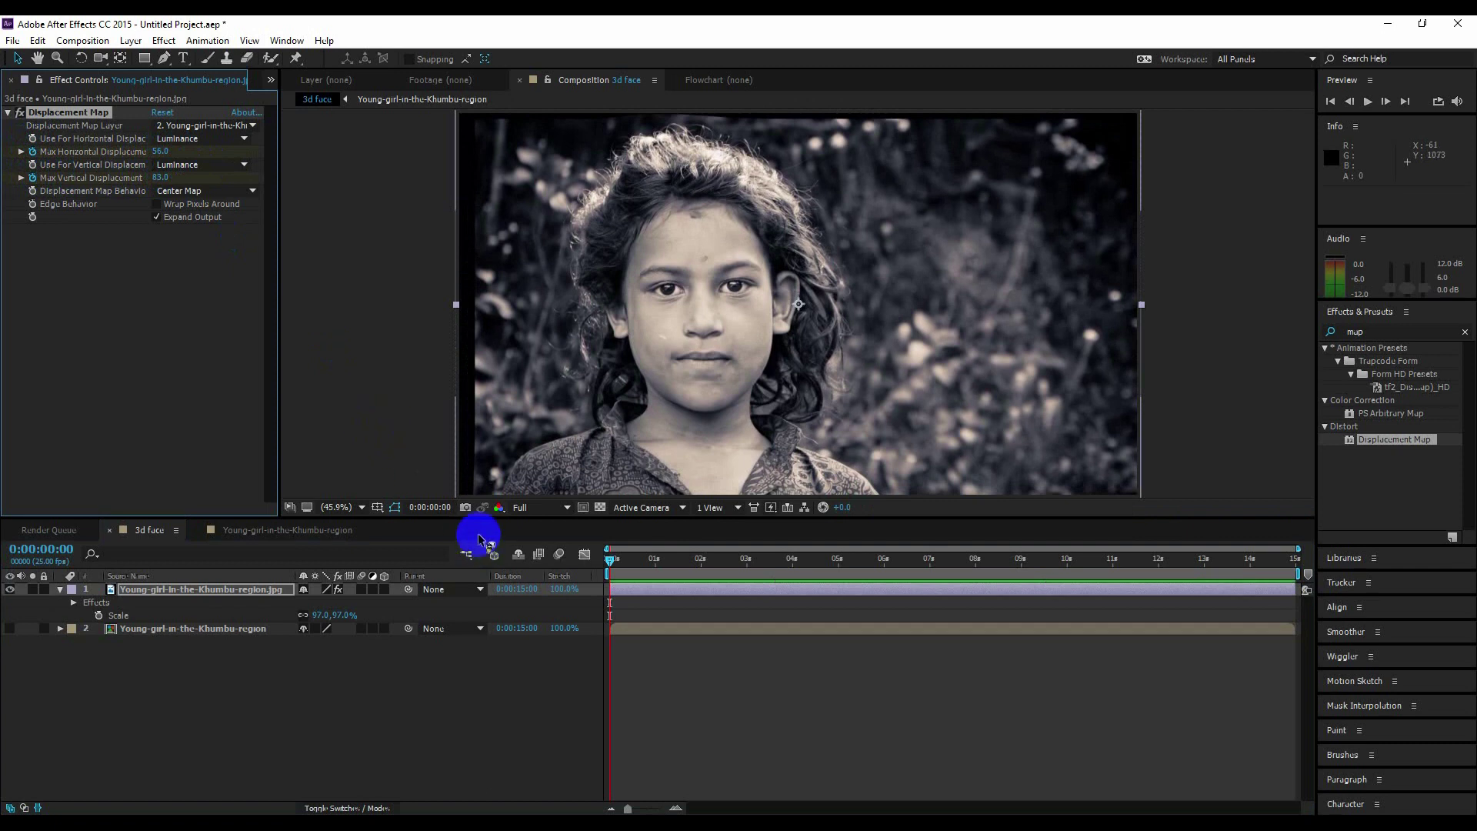
- At 5 seconds, keyframe Max Horizontal Displacement at -31 and Max Vertical Displacement at -61, and scrub through the animation
{"action": "left_click", "coordinate": [838, 561]}
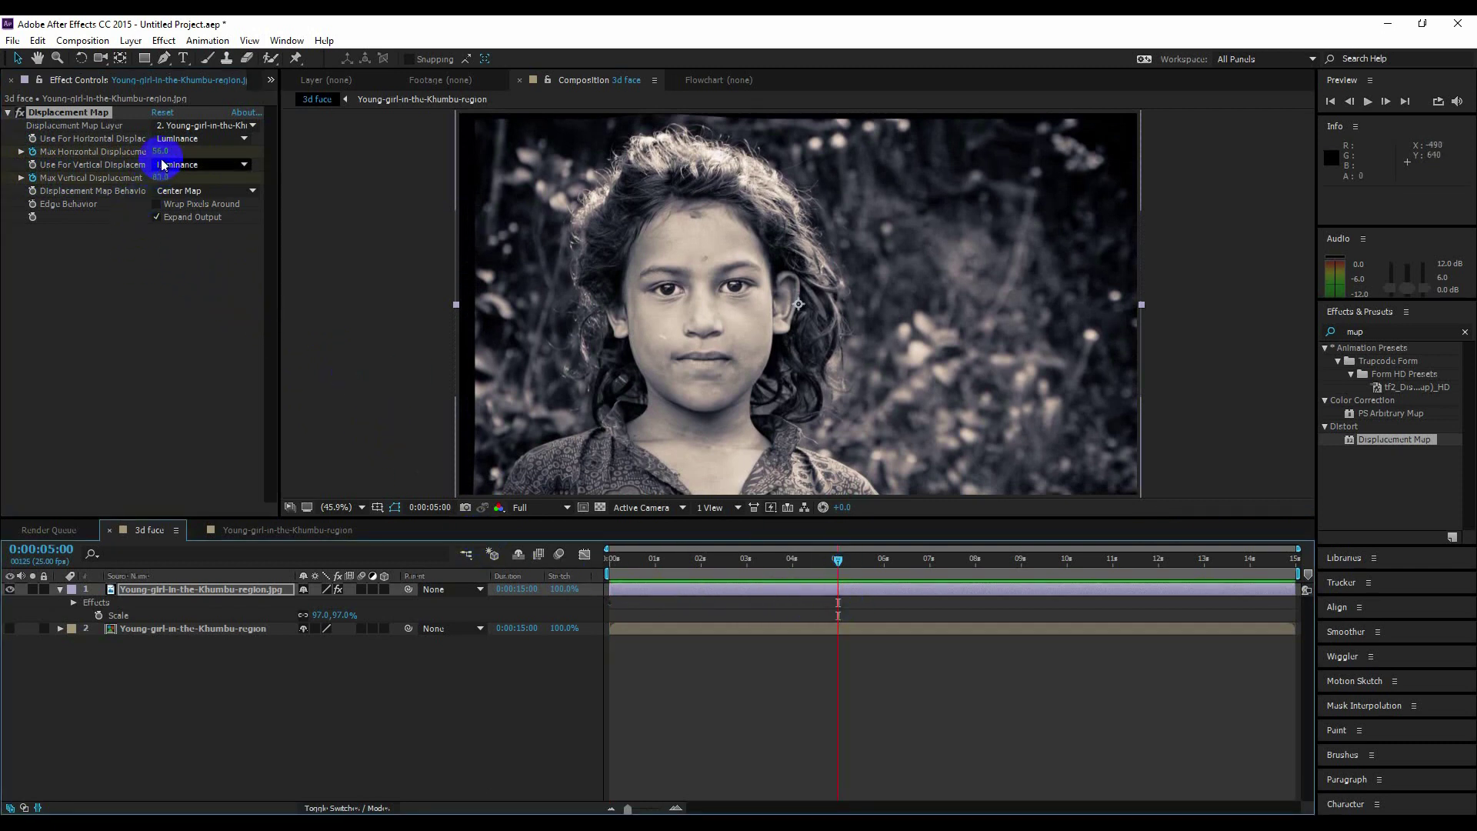
{"action": "left_click_drag", "start_coordinate": [158, 152], "coordinate": [60, 194]}
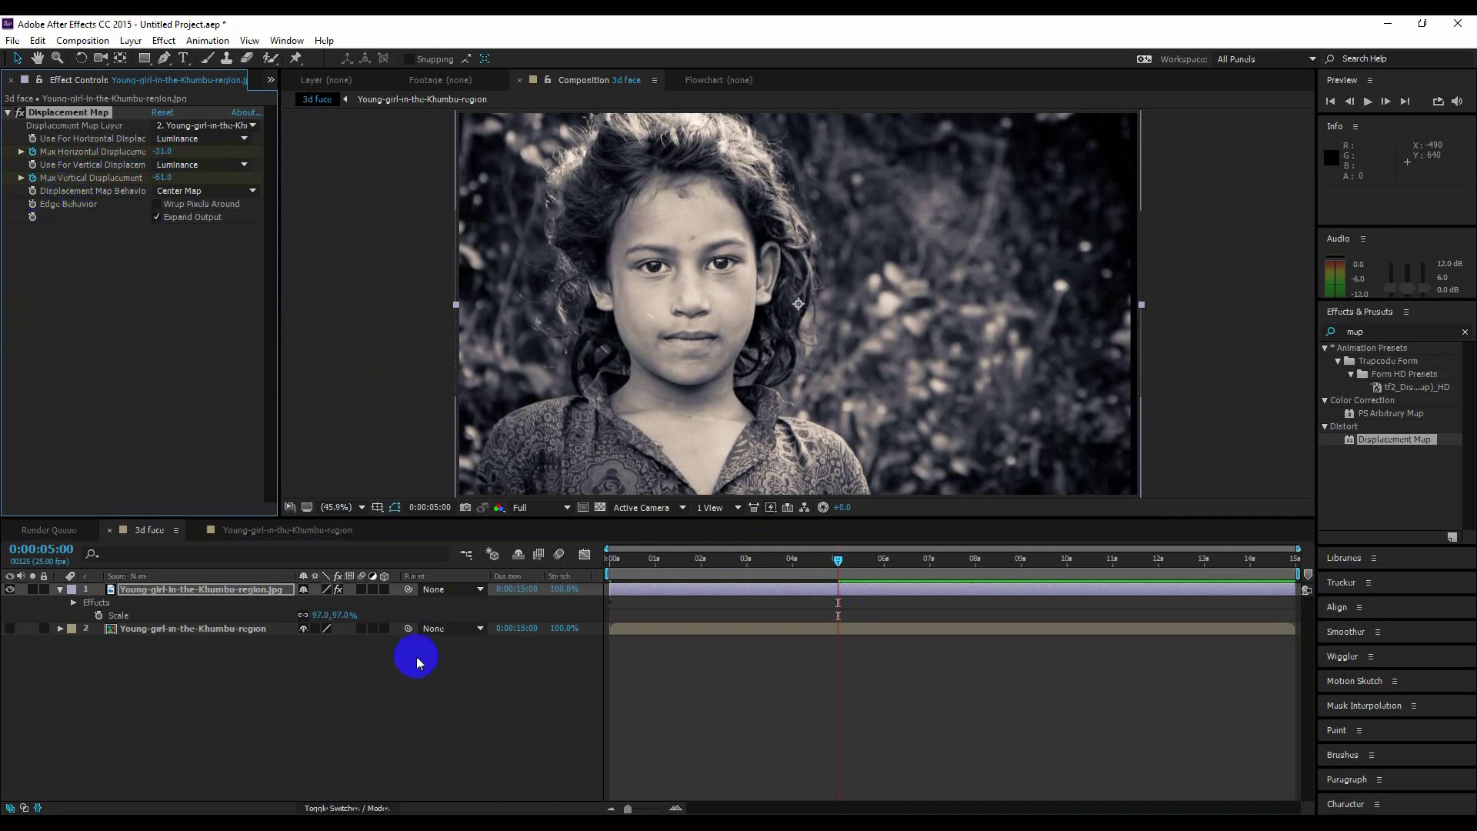
{"action": "left_click_drag", "start_coordinate": [642, 569], "coordinate": [830, 553]}
- Enlarge the photo layer's Scale to about 102% so its displaced edges extend past the composition frame
{"action": "left_click", "coordinate": [118, 598]}
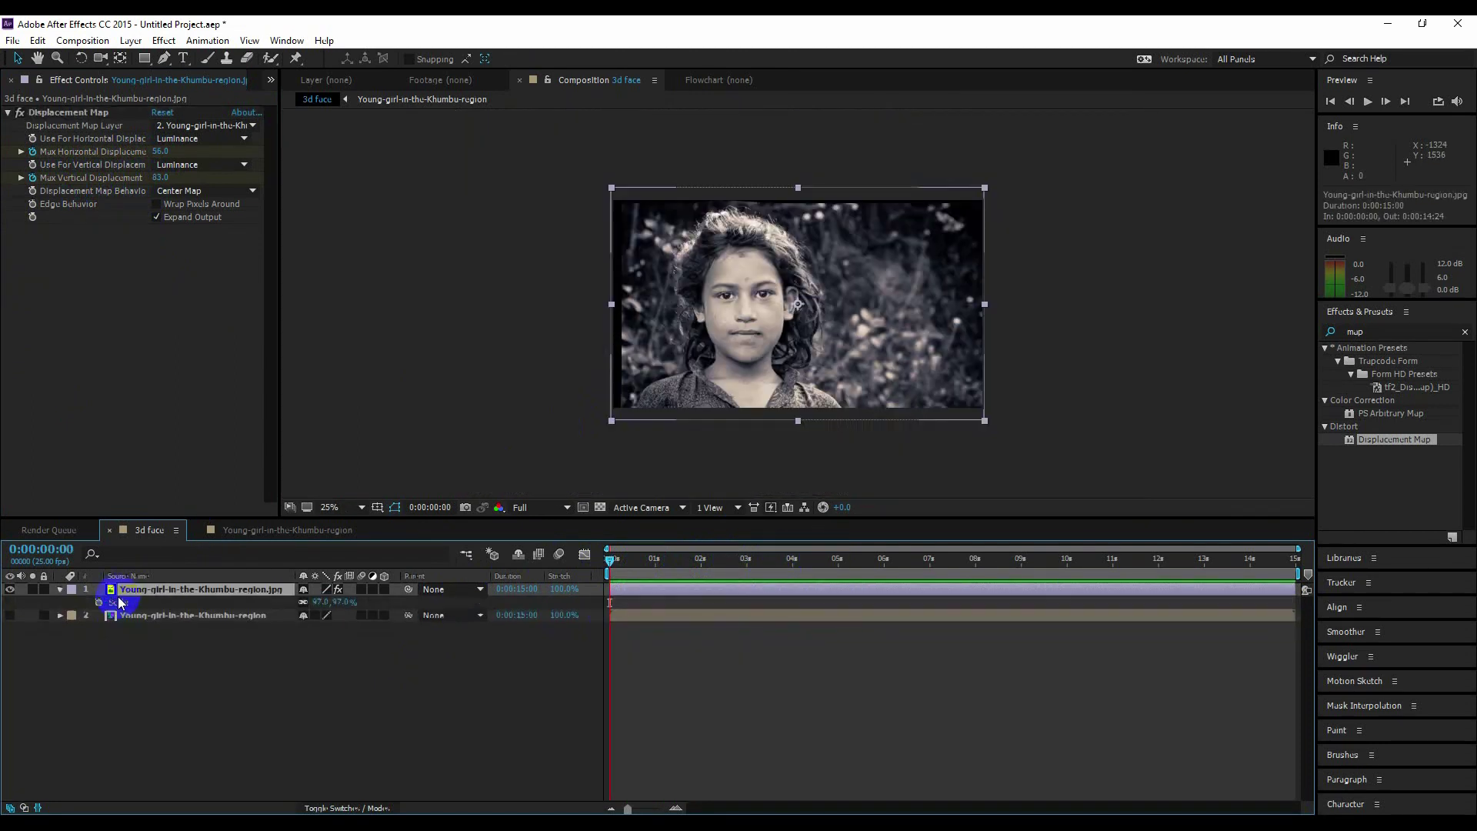
{"action": "left_click", "coordinate": [314, 608]}
{"action": "left_click_drag", "start_coordinate": [316, 603], "coordinate": [317, 604]}
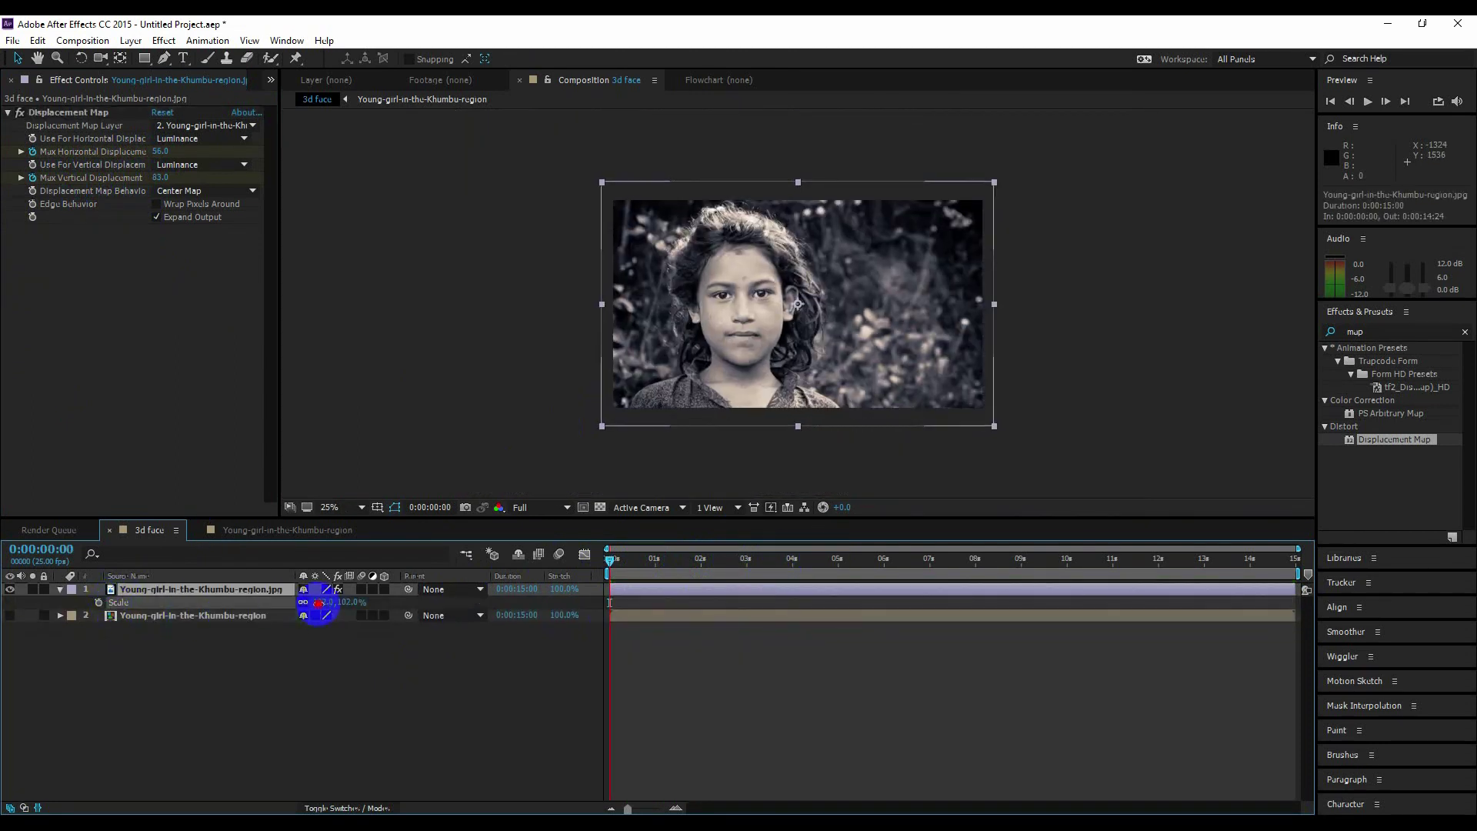